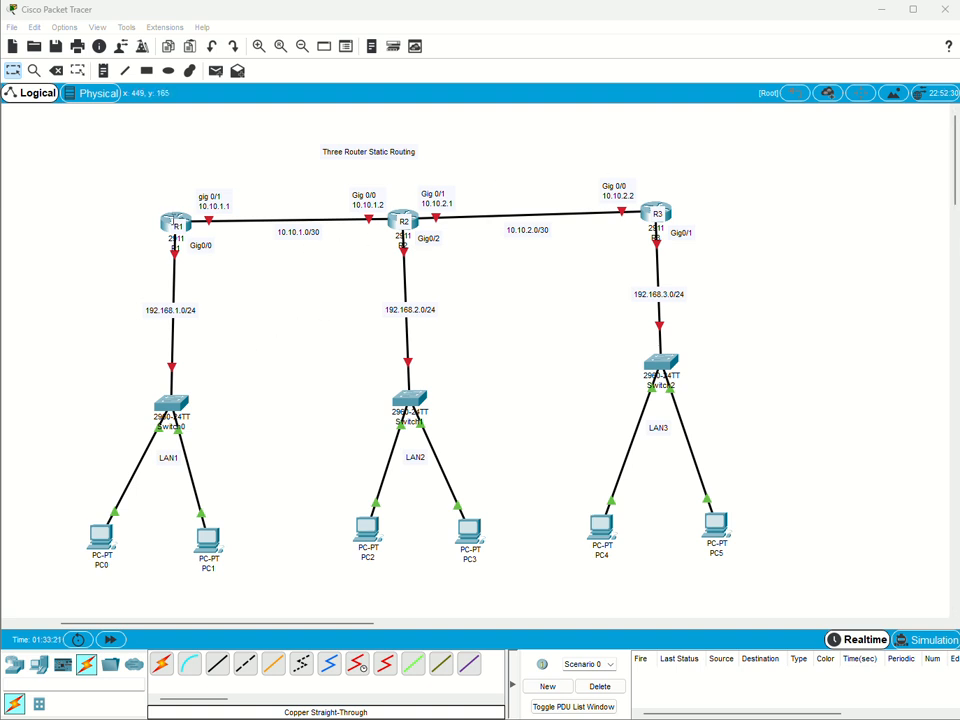
Open router R1's command line and start its console session.
click(174, 222)
click(175, 220)
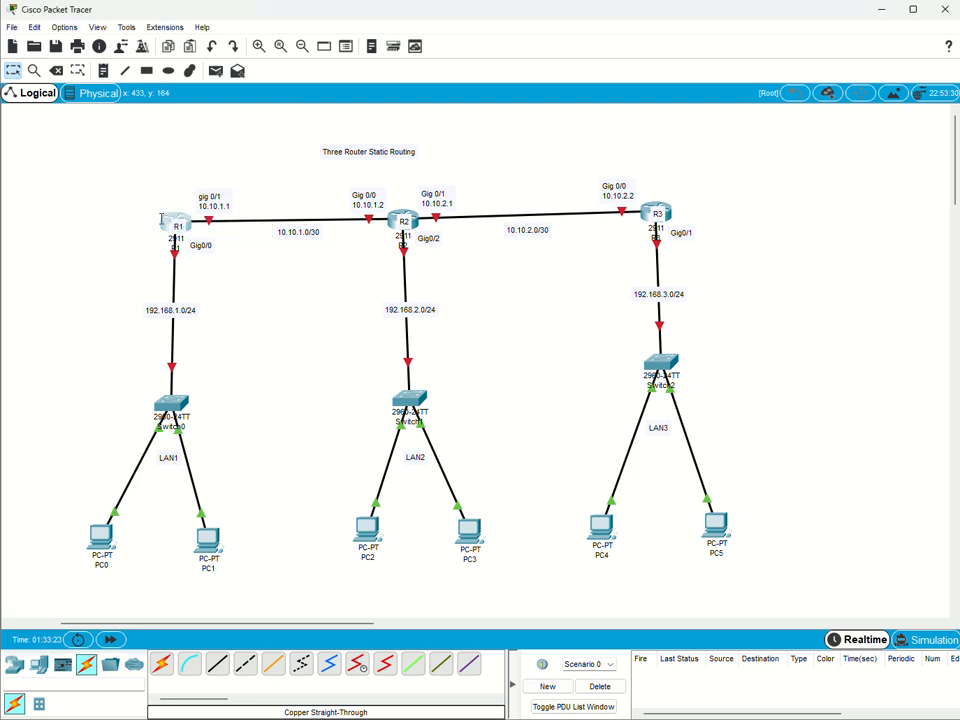
click(544, 476)
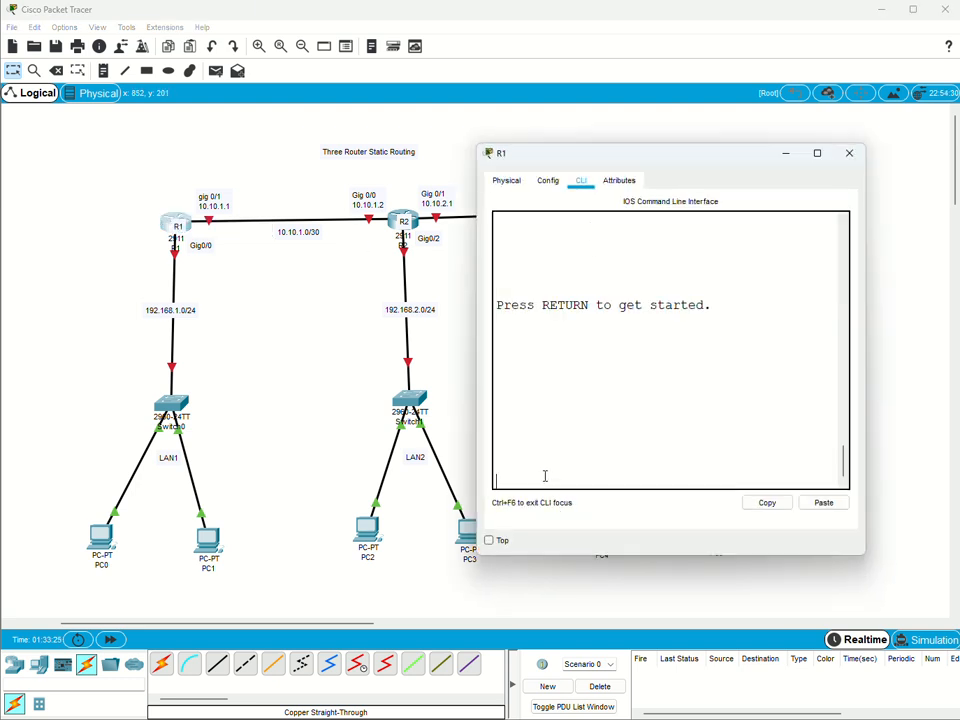
key(Return)
key(Return)
key(Return)
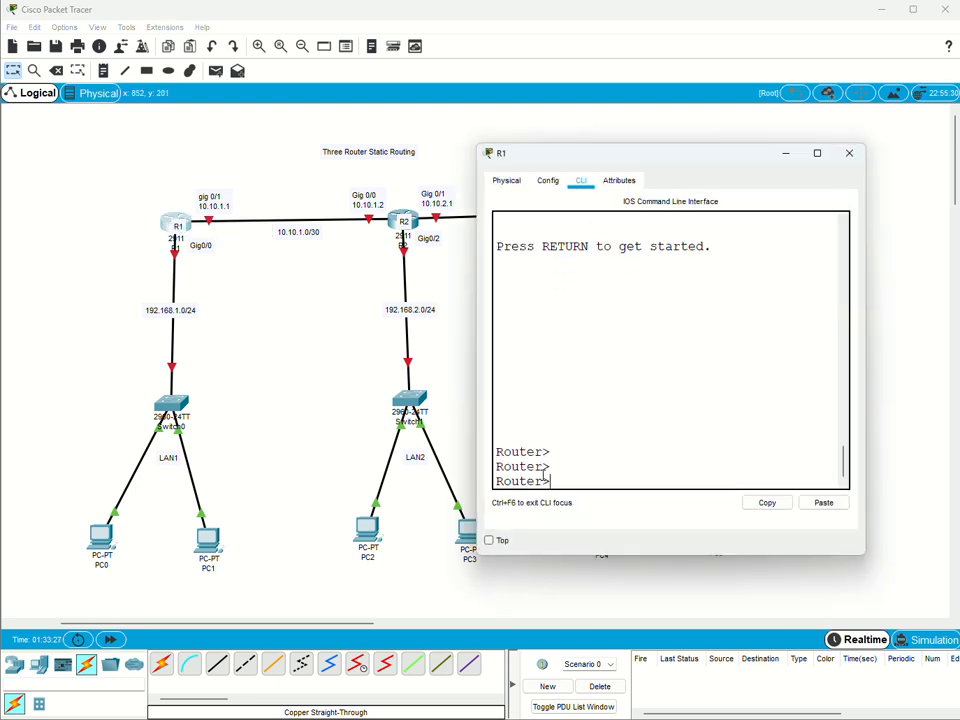
Enter privileged EXEC mode and global configuration mode on R1 with enable and configure terminal.
text(en)
key(Tab)
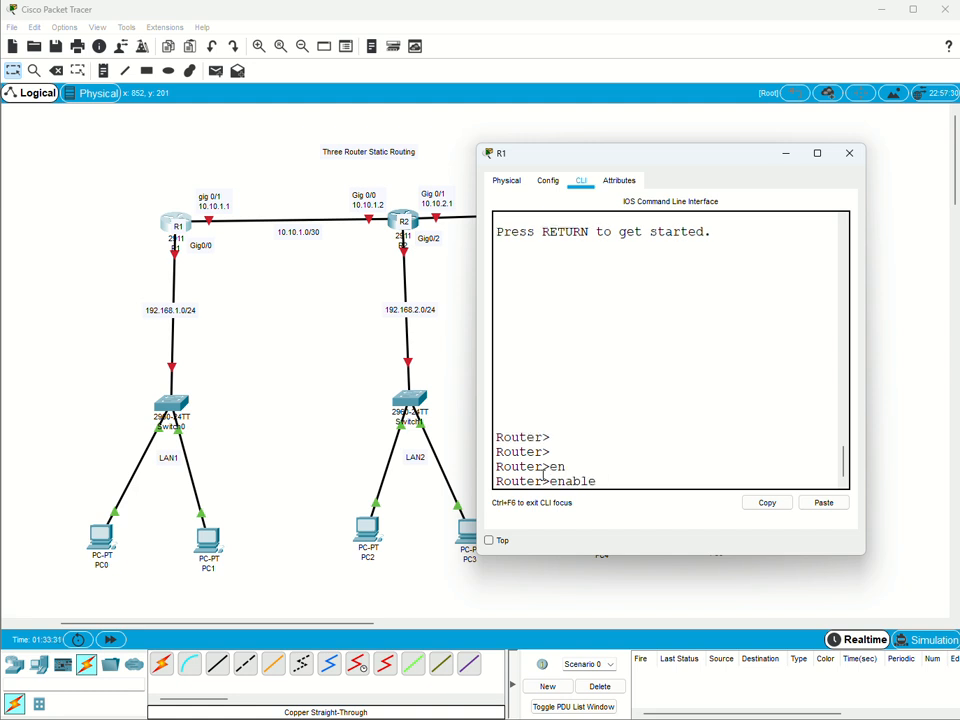
key(Return)
text(confi)
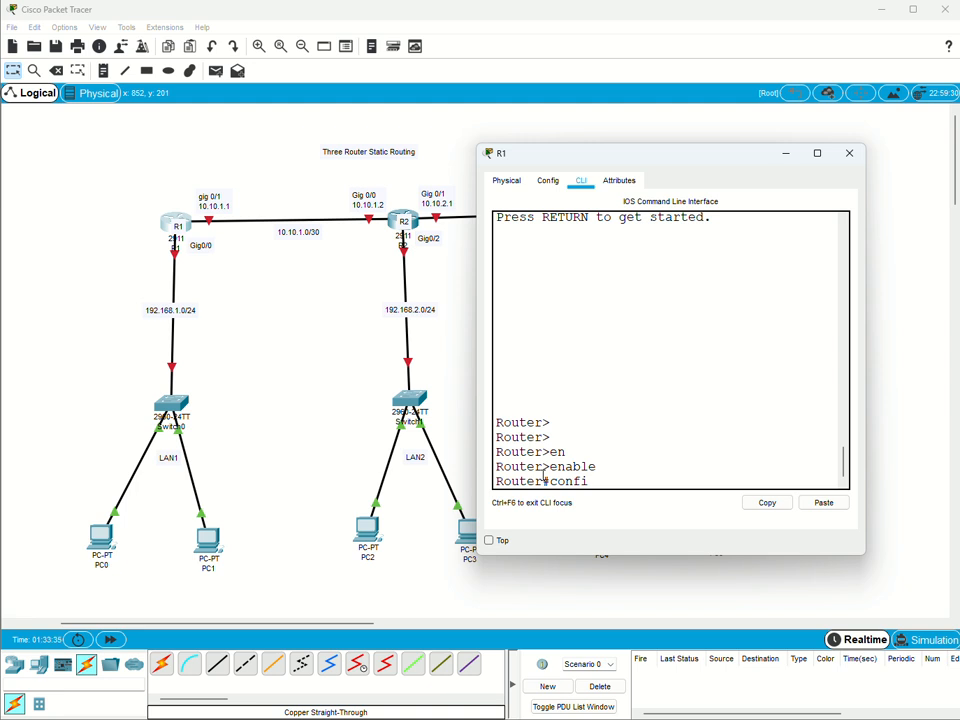
key(Tab)
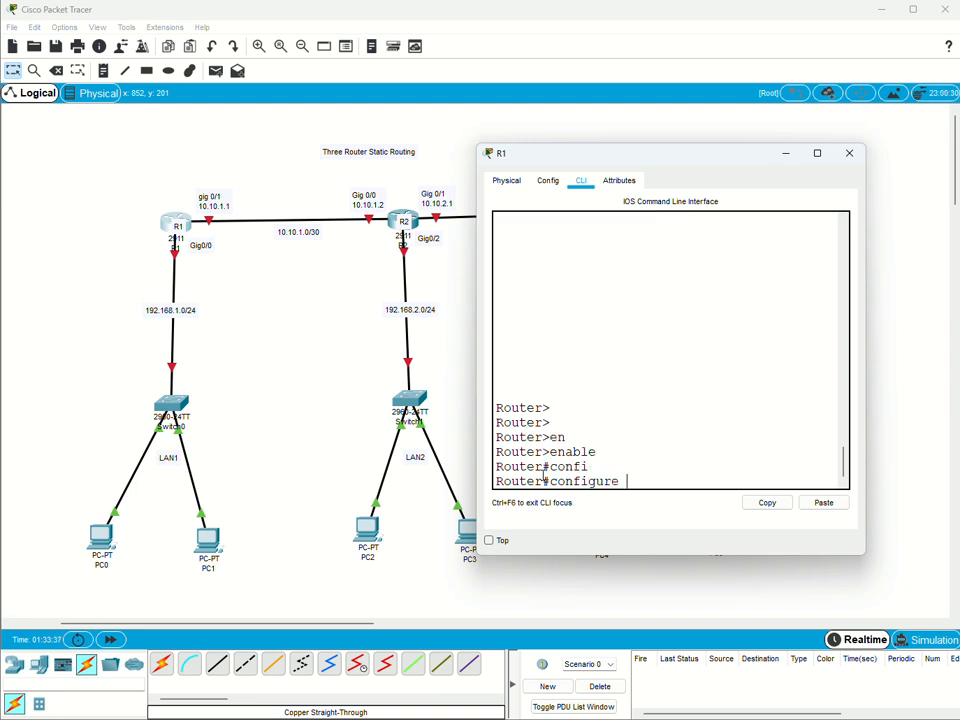
text(t)
key(Tab)
key(Return)
key(Return)
key(Return)
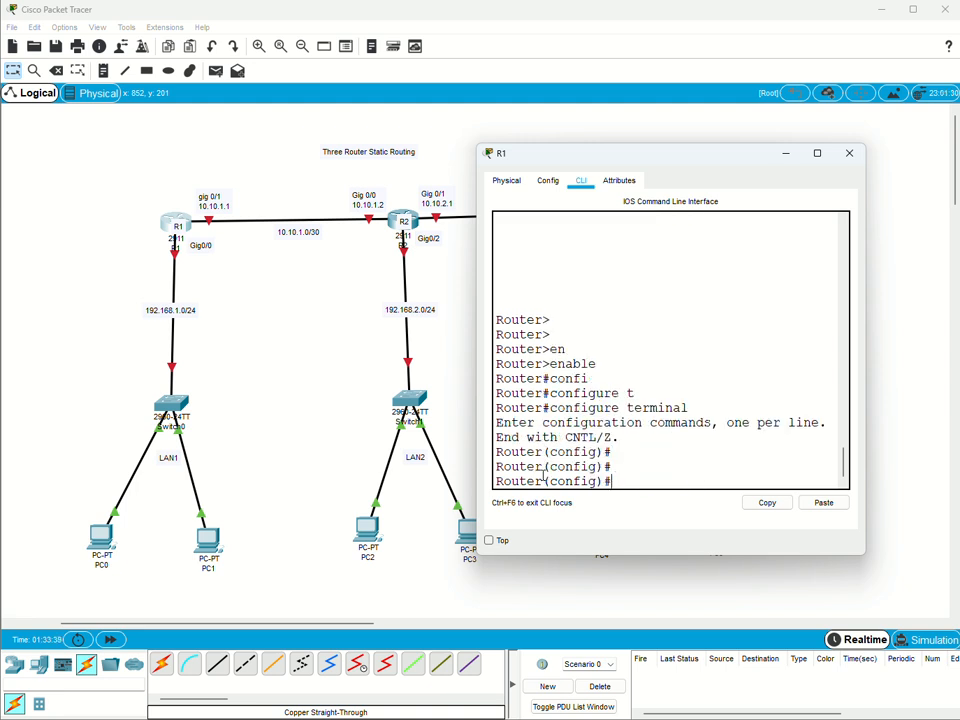
key(Return)
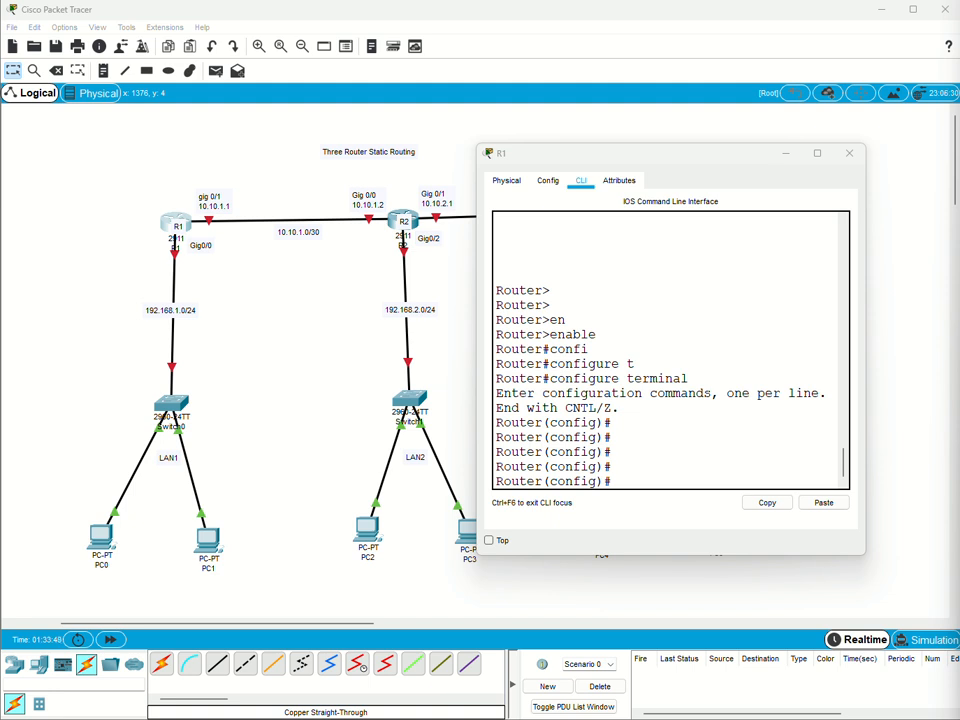
Paste R1's base configuration: hostname R1 and interface g0/0 with IP address 192.168.1.1 255.255.255.0 and no shutdown.
click(625, 476)
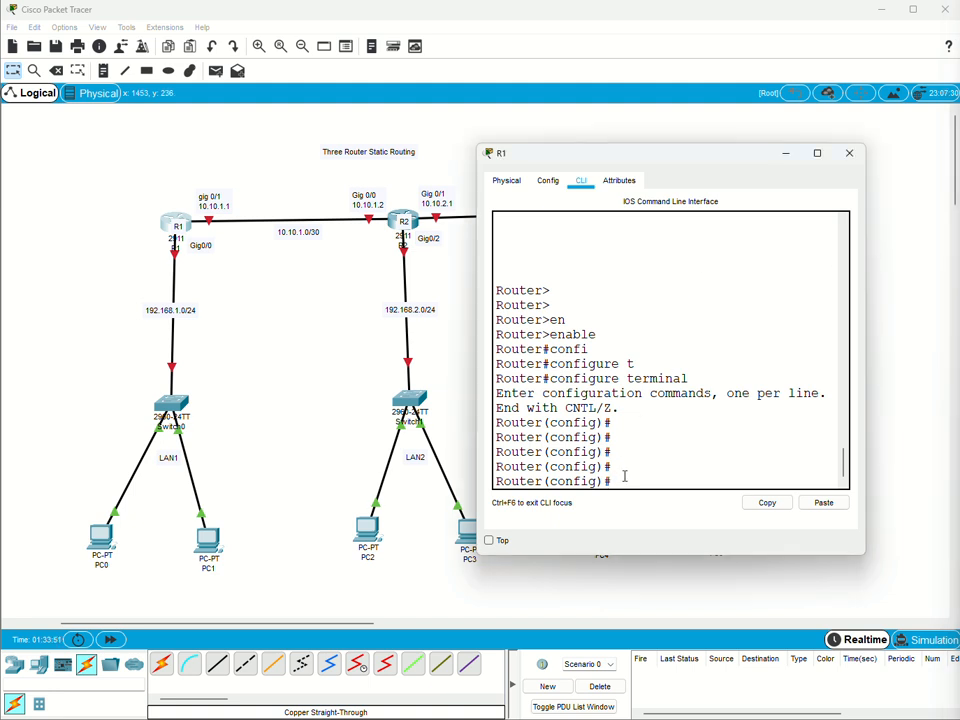
right_click(625, 476)
click(654, 497)
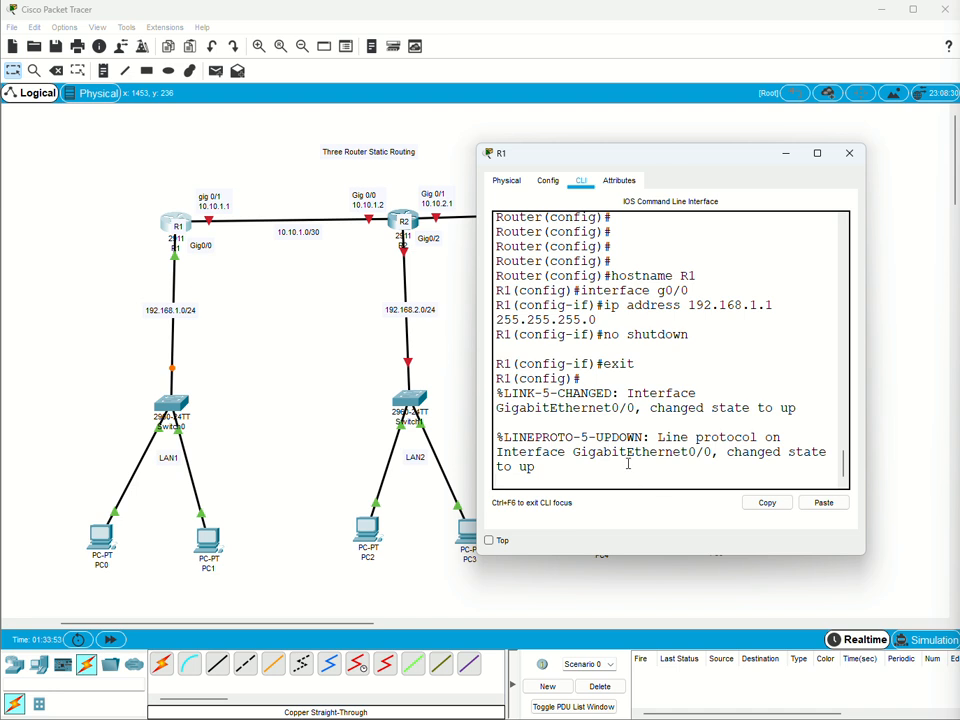
key(Return)
key(Return)
key(Return)
key(Return)
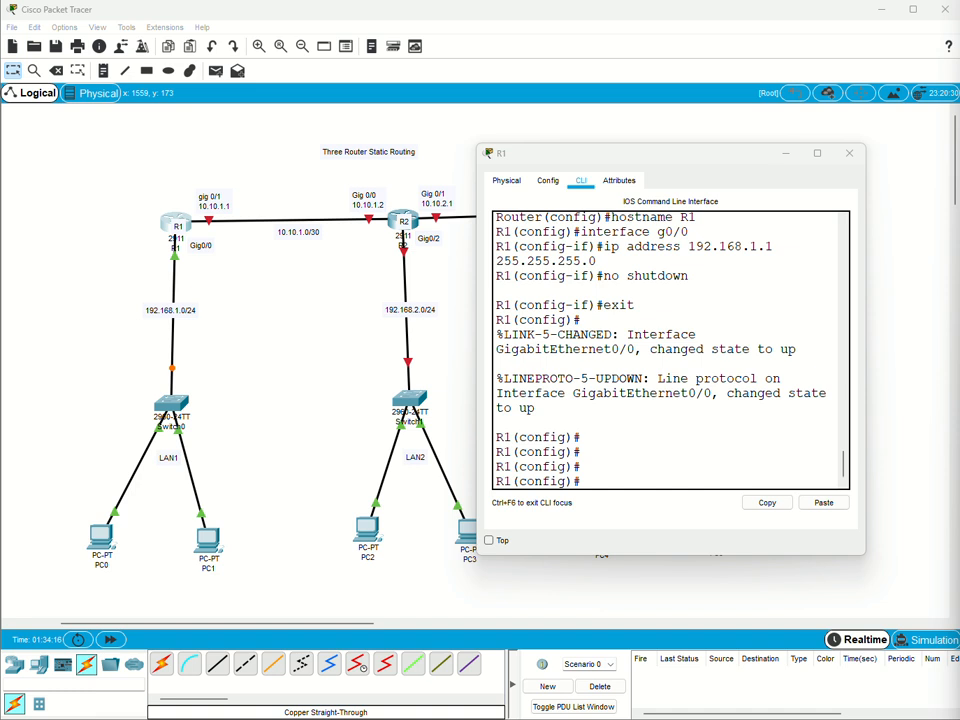
Paste R1's DHCP configuration: exclude 192.168.1.2 to 192.168.1.19, pool LAN1, network 192.168.1.0 255.255.255.0, default router 192.168.1.1, DNS server 8.8.8.8.
right_click(599, 487)
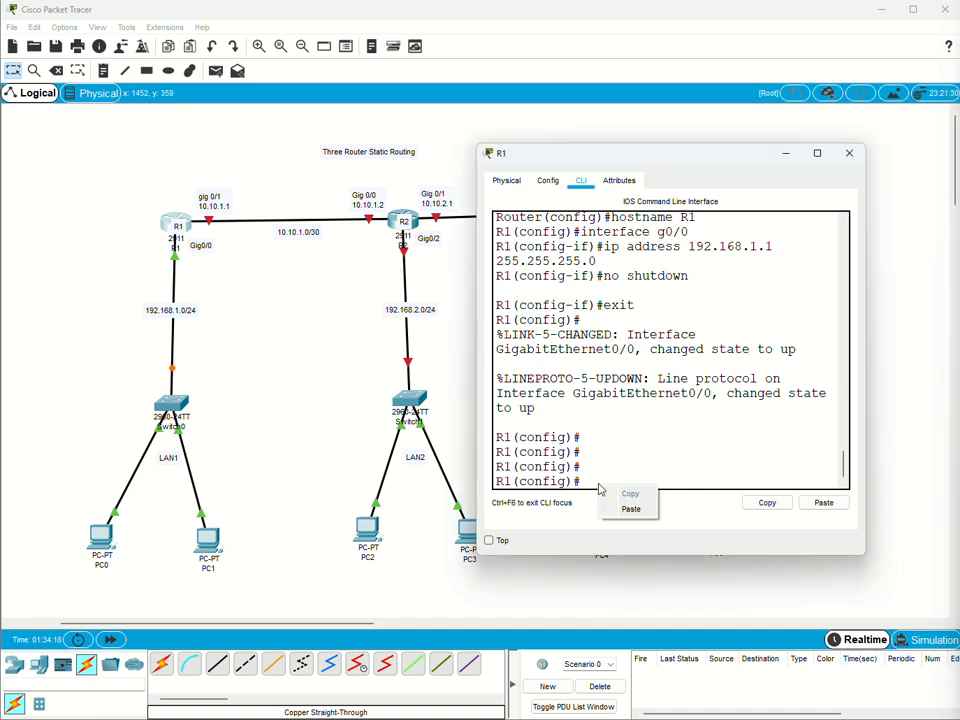
click(631, 509)
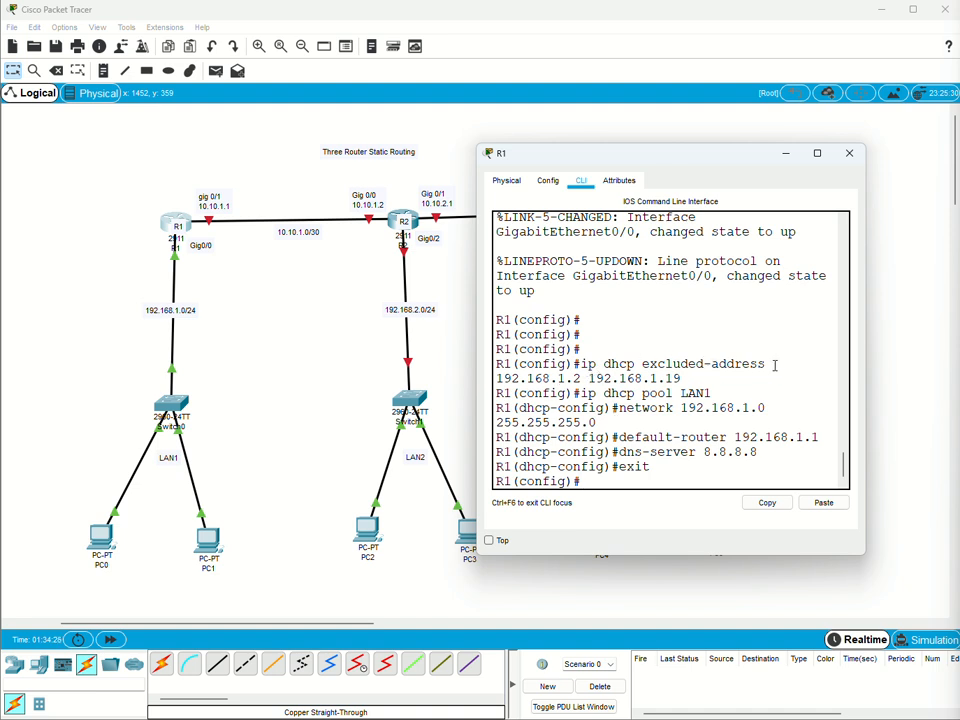
drag(498, 379, 699, 379)
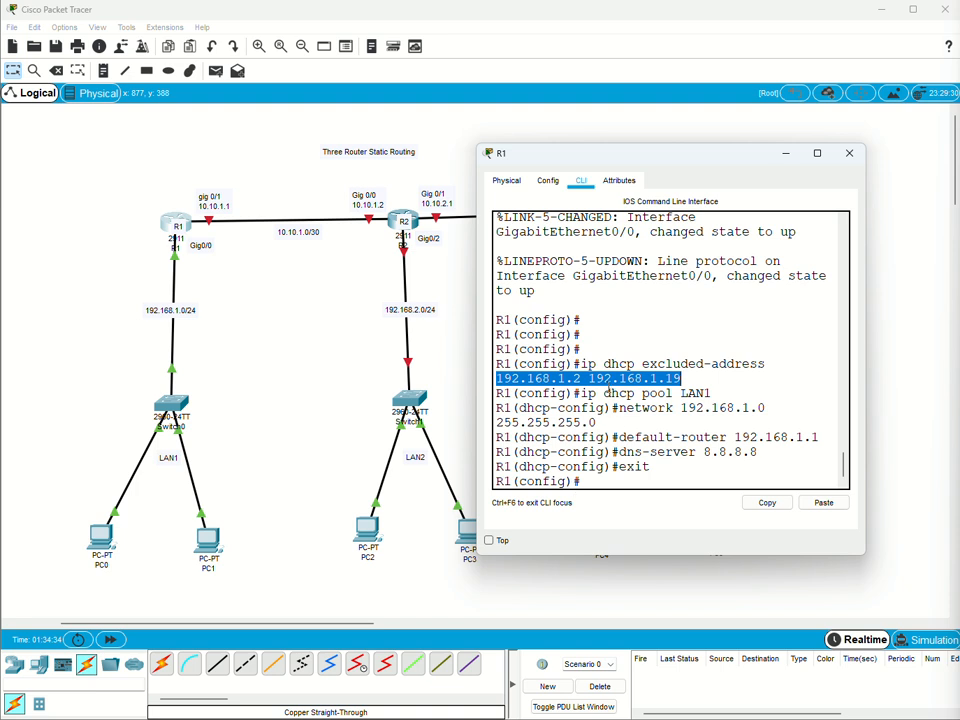
click(683, 381)
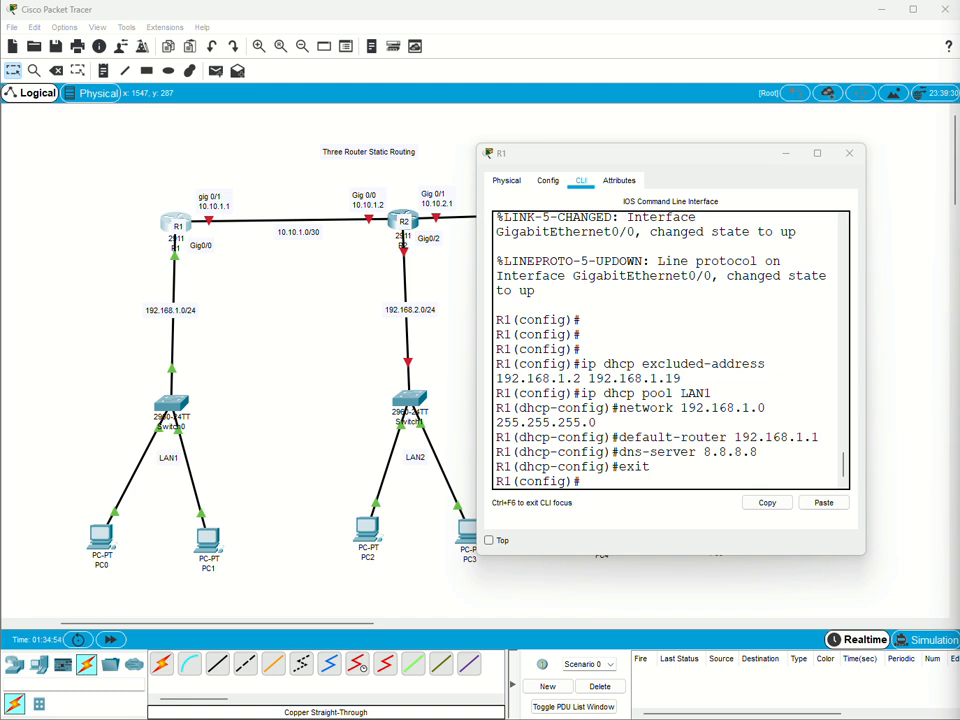
Paste R1's g0/1 configuration with IP address 10.10.1.1 255.255.255.252 and no shutdown, and save the running configuration to startup-config.
right_click(605, 484)
click(622, 505)
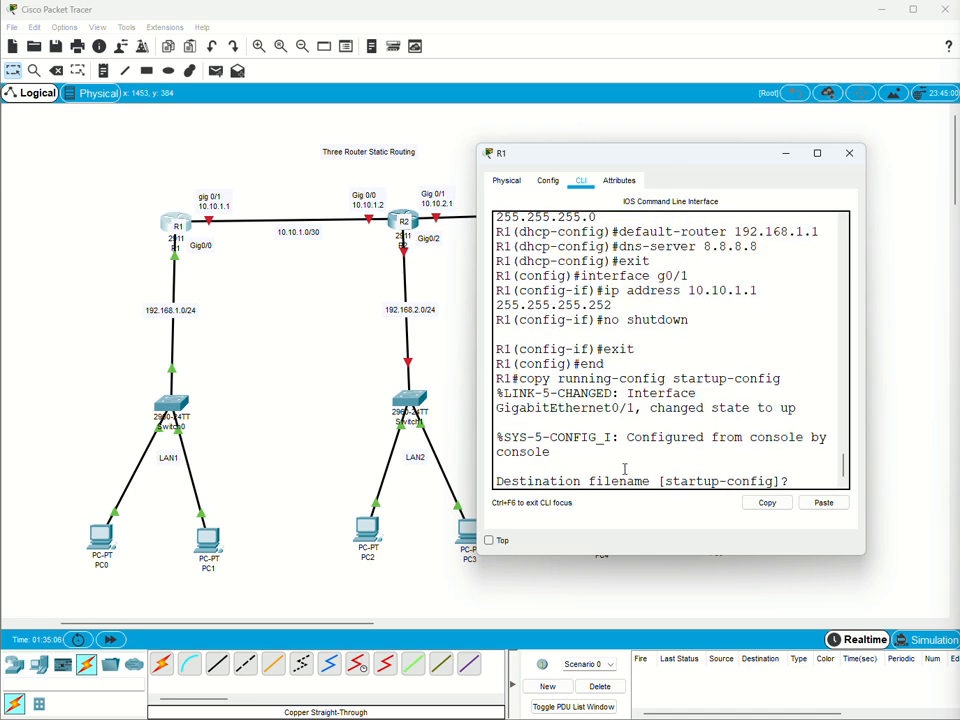
key(Return)
key(Return)
key(Return)
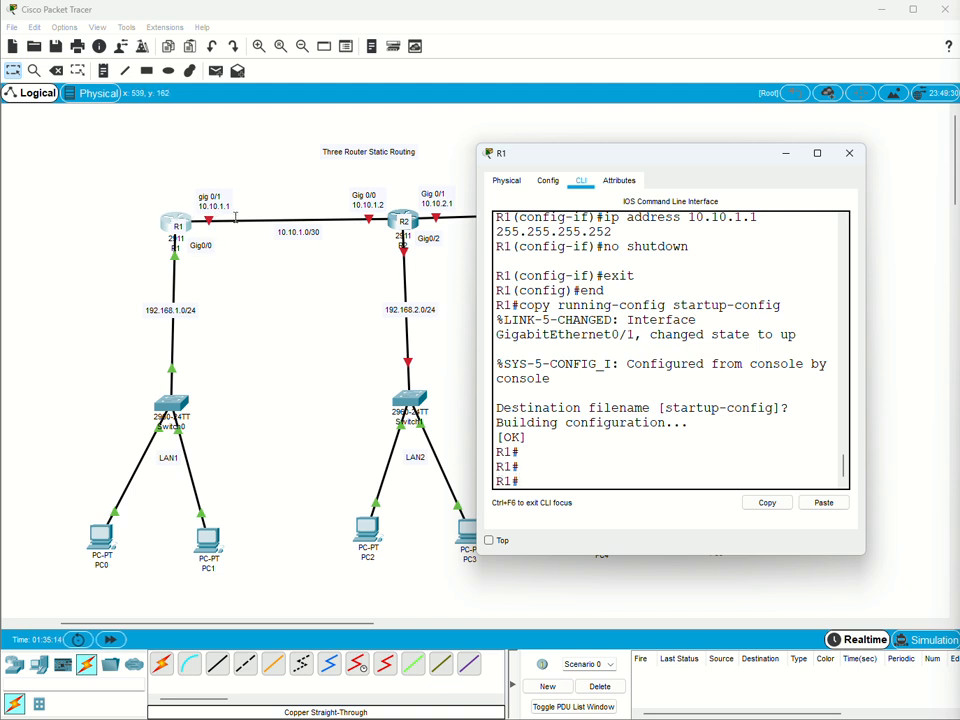
click(550, 467)
click(787, 156)
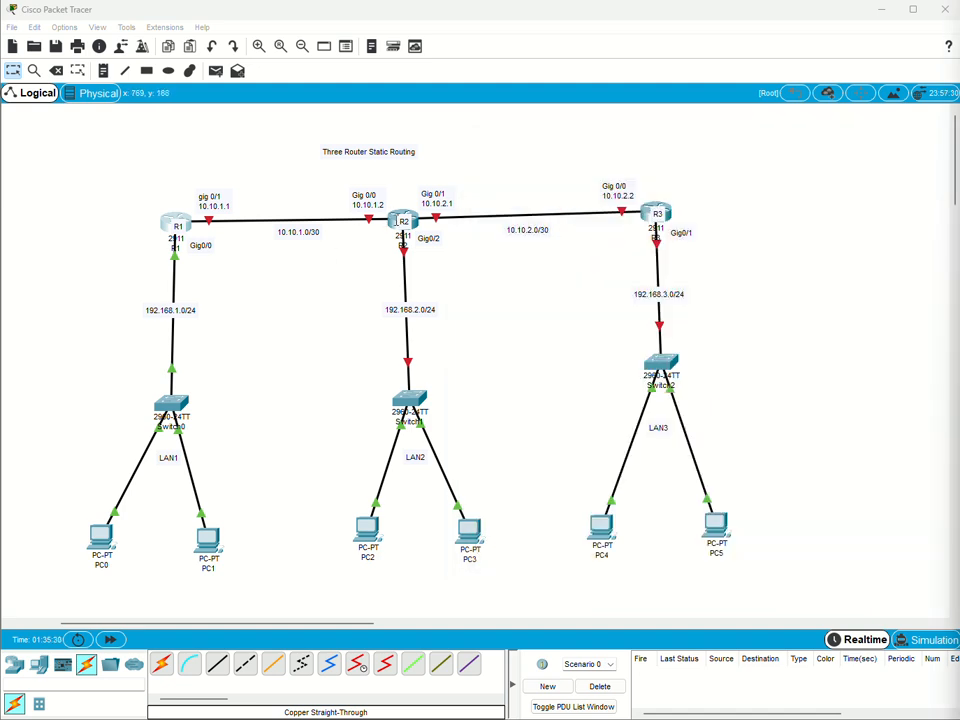
Open router R2's command line and answer no to the initial configuration dialog to reach the Router prompt.
click(402, 221)
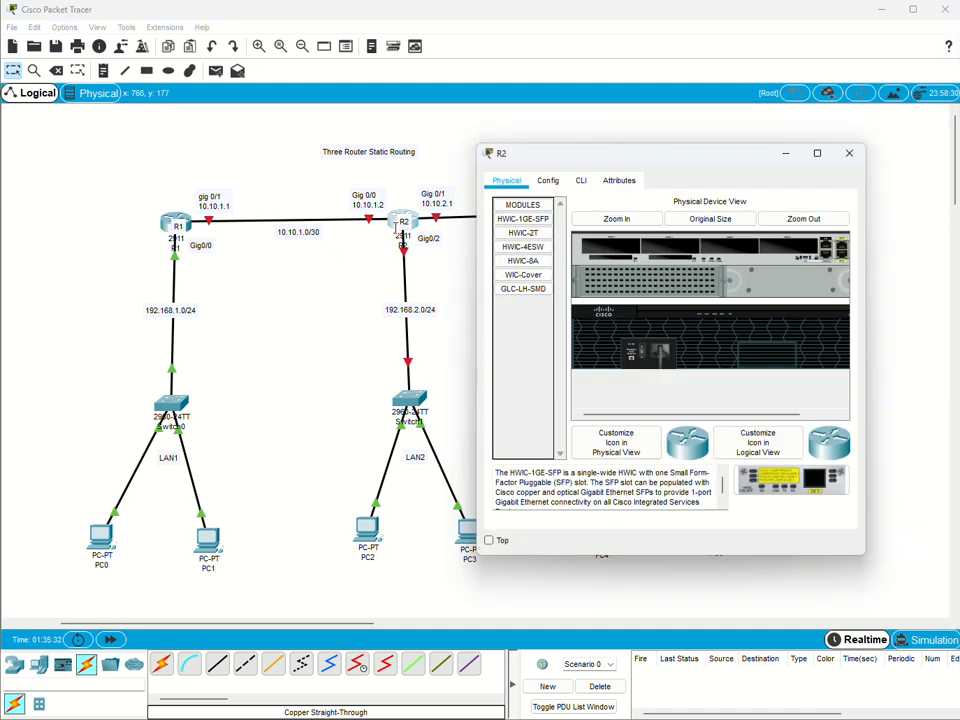
click(581, 180)
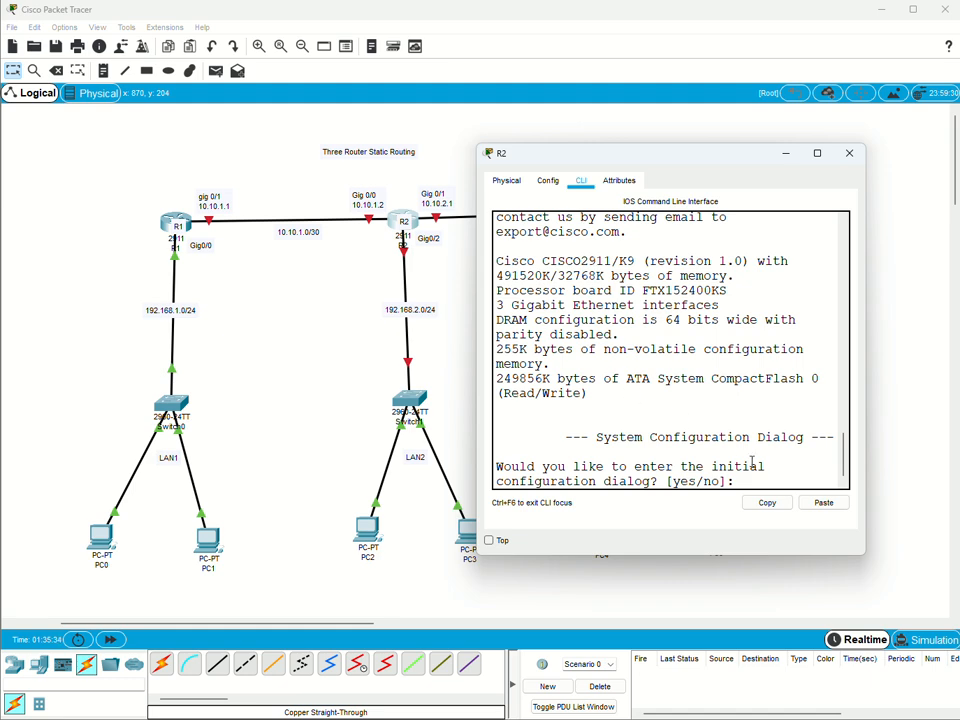
text(no)
key(Return)
key(Return)
key(Return)
key(Return)
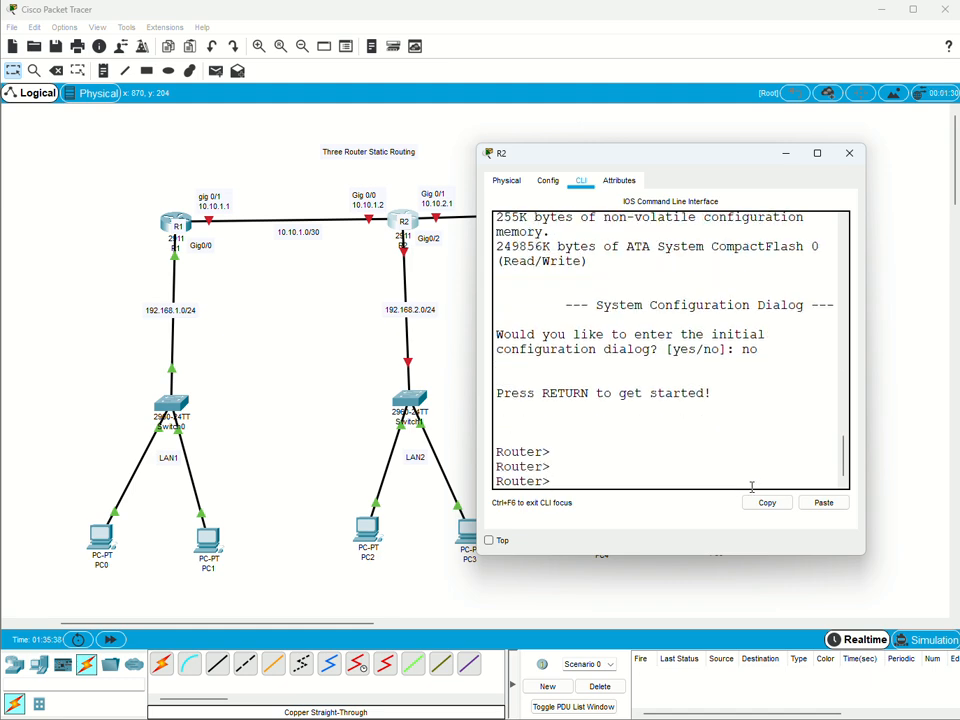
Enter privileged EXEC mode and global configuration mode on R2 with enable and config terminal.
text(en)
key(Tab)
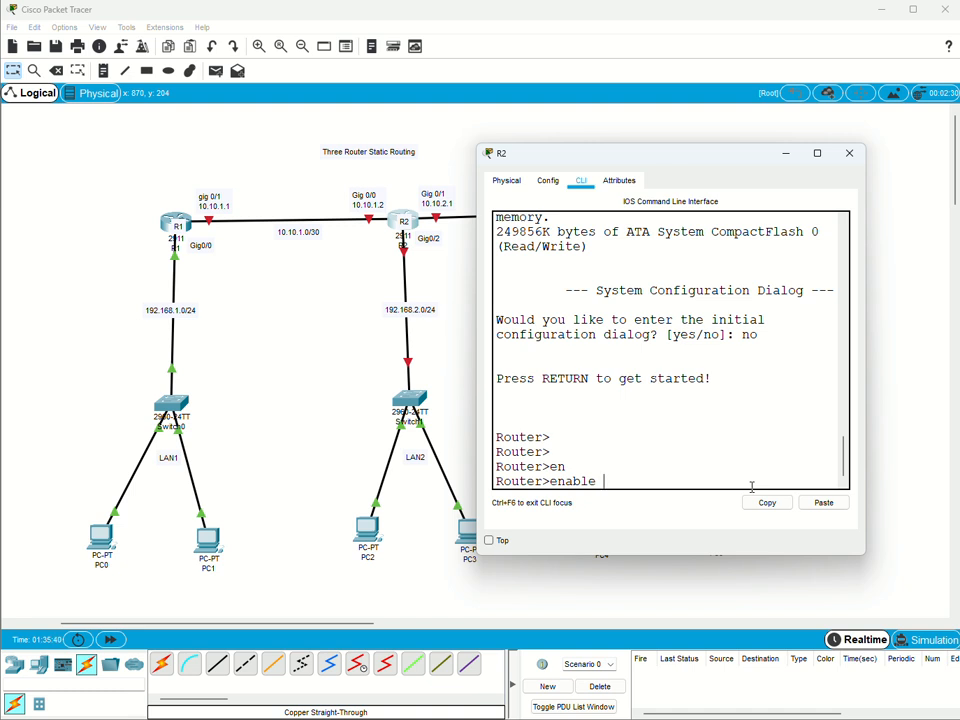
text(t)
key(BackSpace)
key(Return)
text(c)
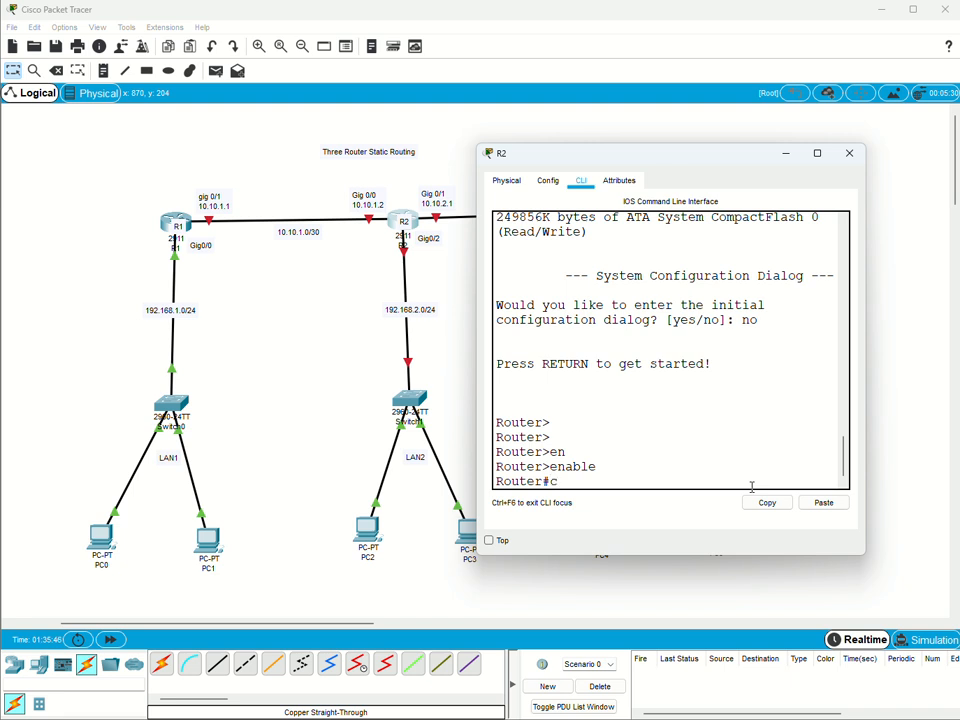
text(onfig t)
key(Tab)
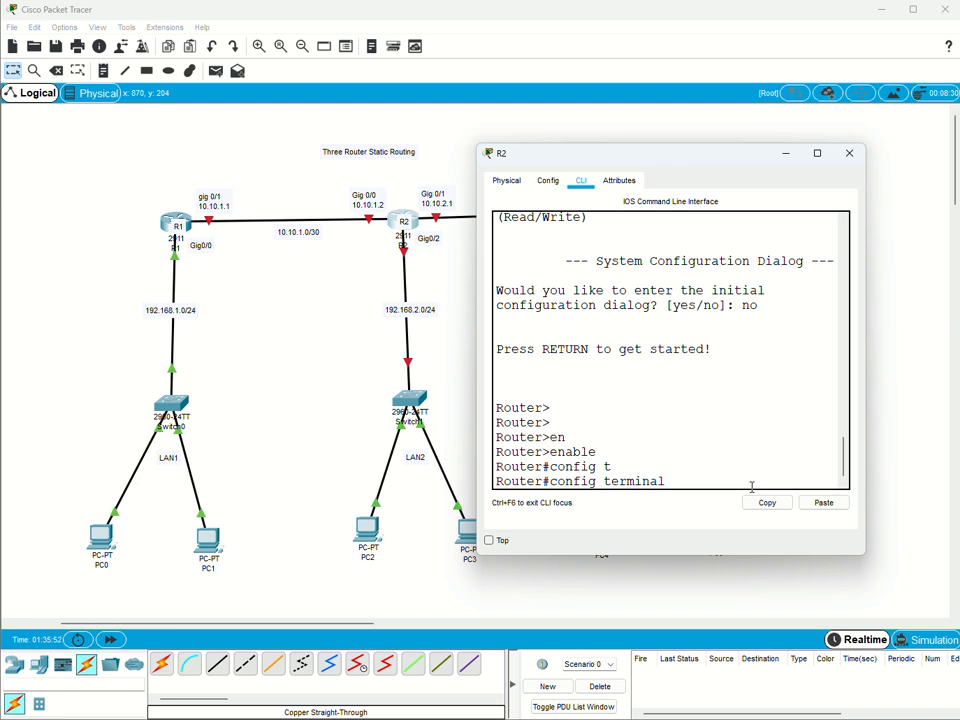
key(Return)
key(Return)
key(Return)
key(Return)
key(Return)
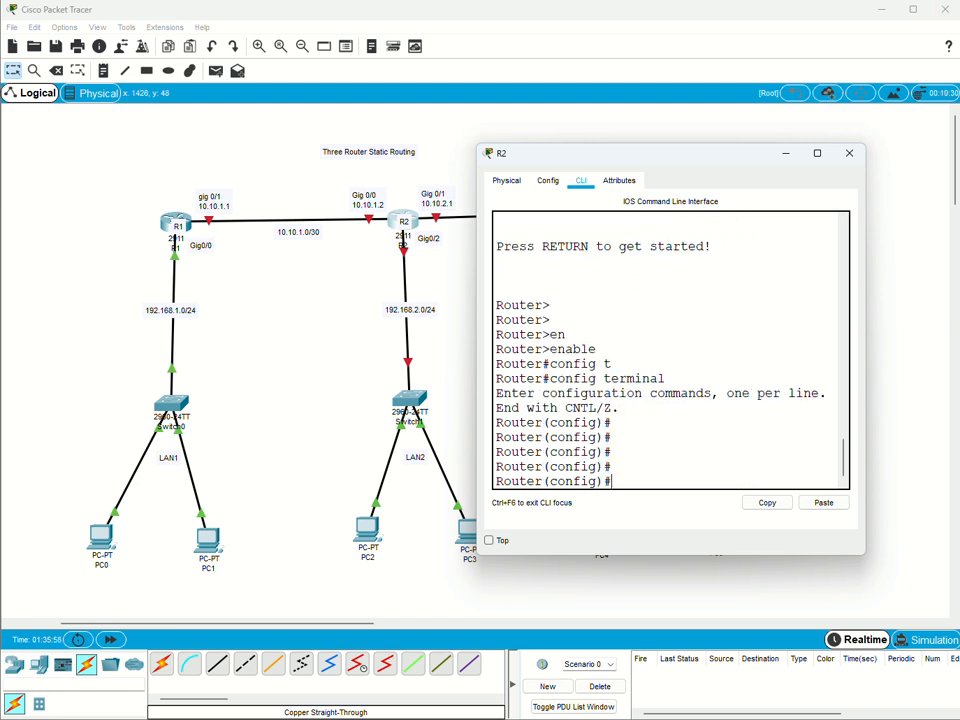
Paste R2's base configuration: hostname R2 and interface g0/2 with IP address 192.168.2.1 255.255.255.0 and no shutdown.
key(alt+Tab)
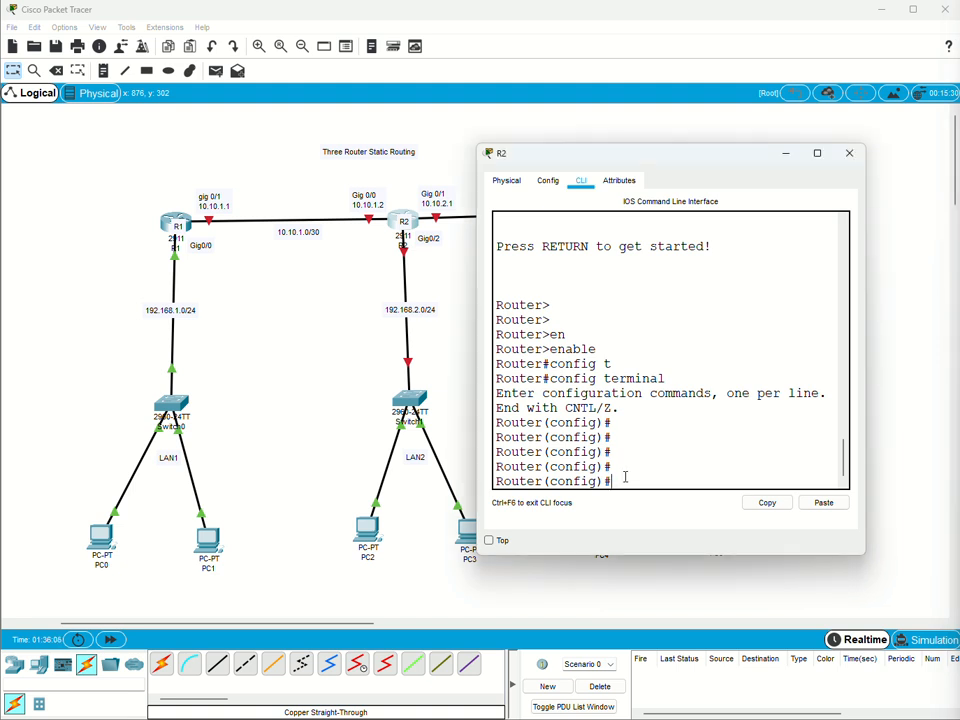
right_click(626, 479)
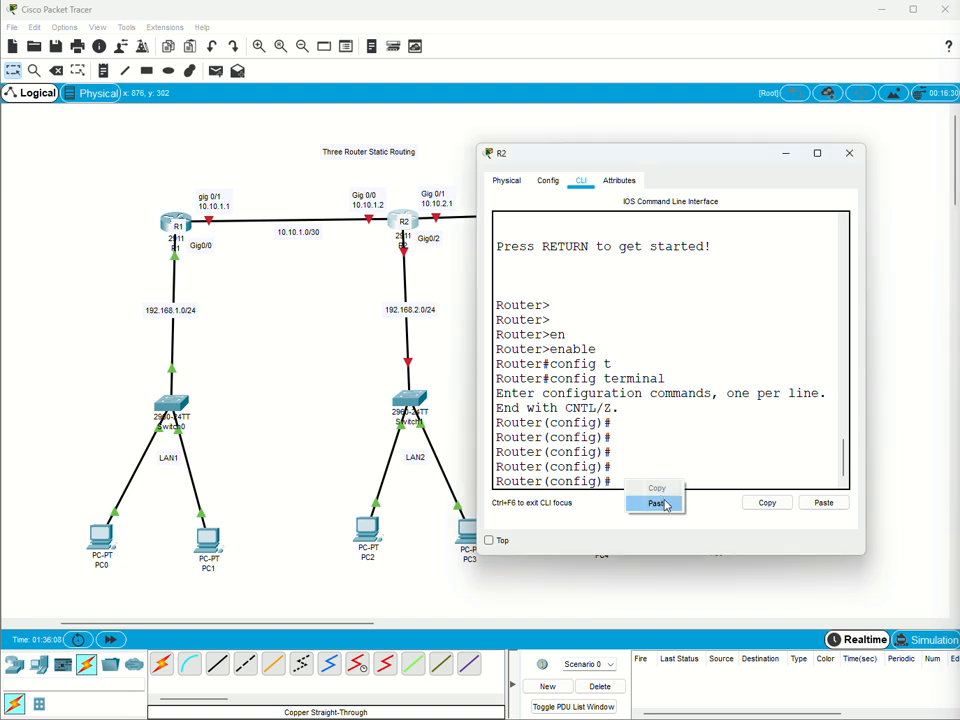
click(656, 502)
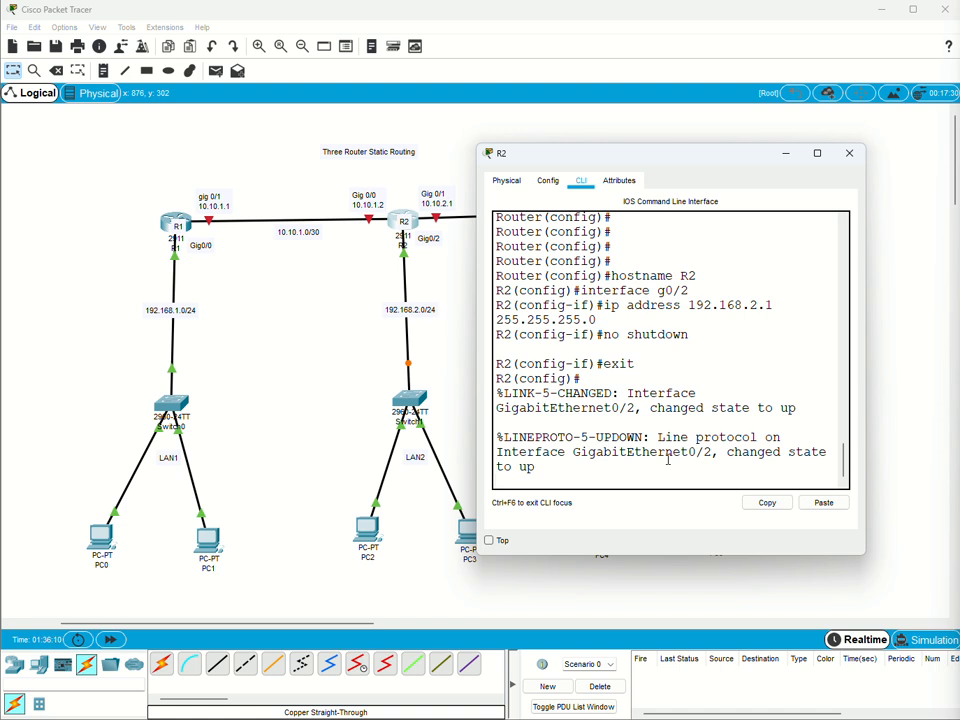
key(Return)
key(Return)
key(Return)
key(Return)
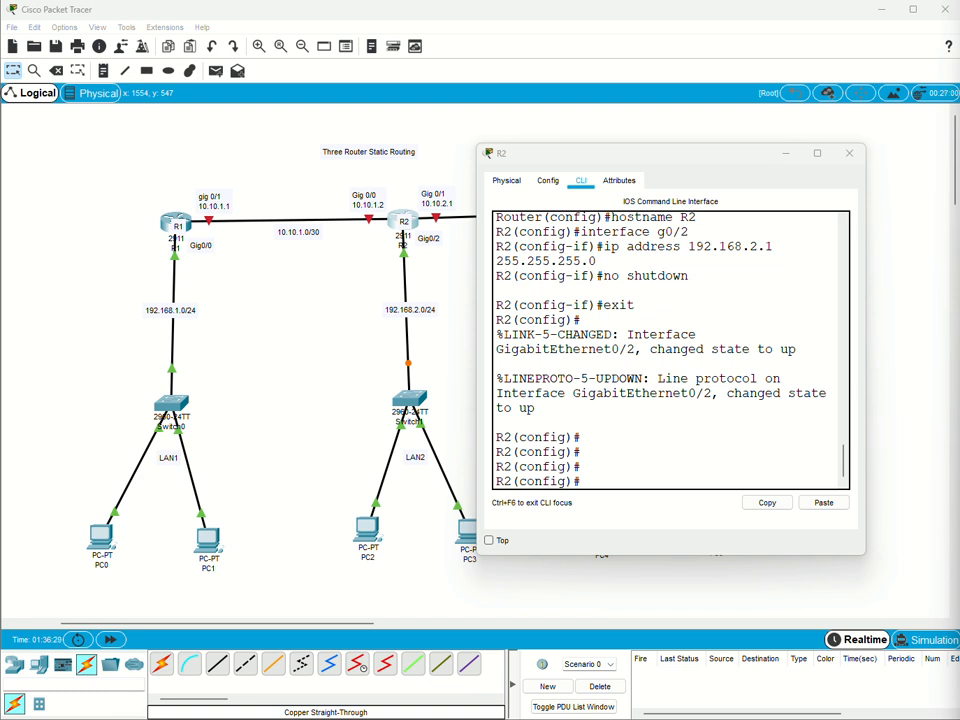
Paste R2's DHCP configuration: exclude 192.168.2.2 to 192.168.2.19, pool LAN2, network 192.168.2.0 255.255.255.0, default router 192.168.2.1, DNS server 8.8.8.8.
right_click(614, 483)
click(636, 506)
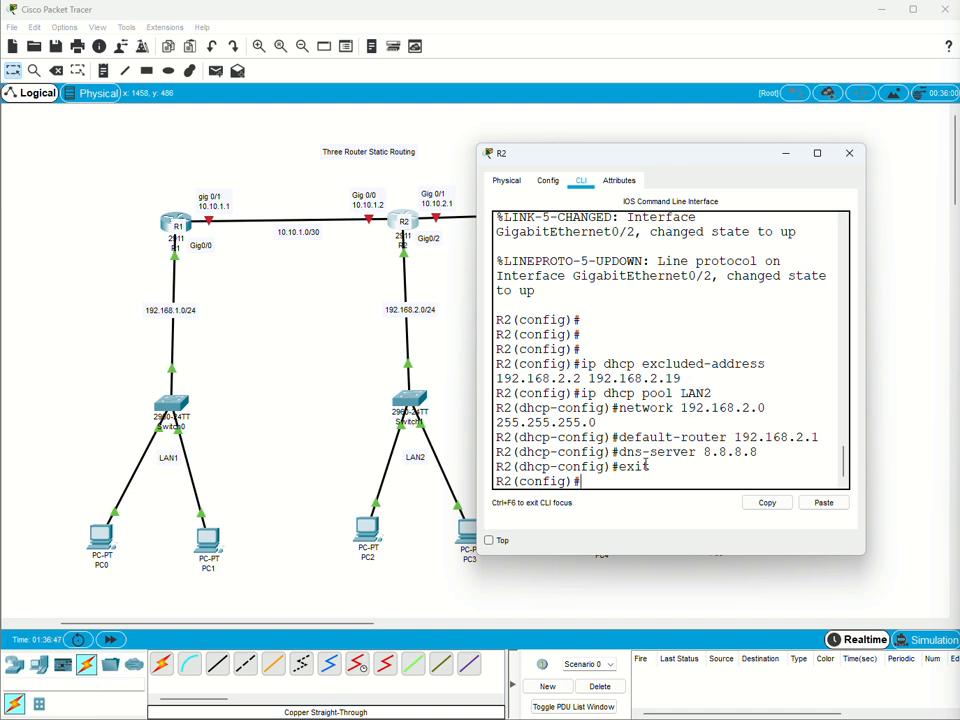
key(Return)
key(Return)
key(Return)
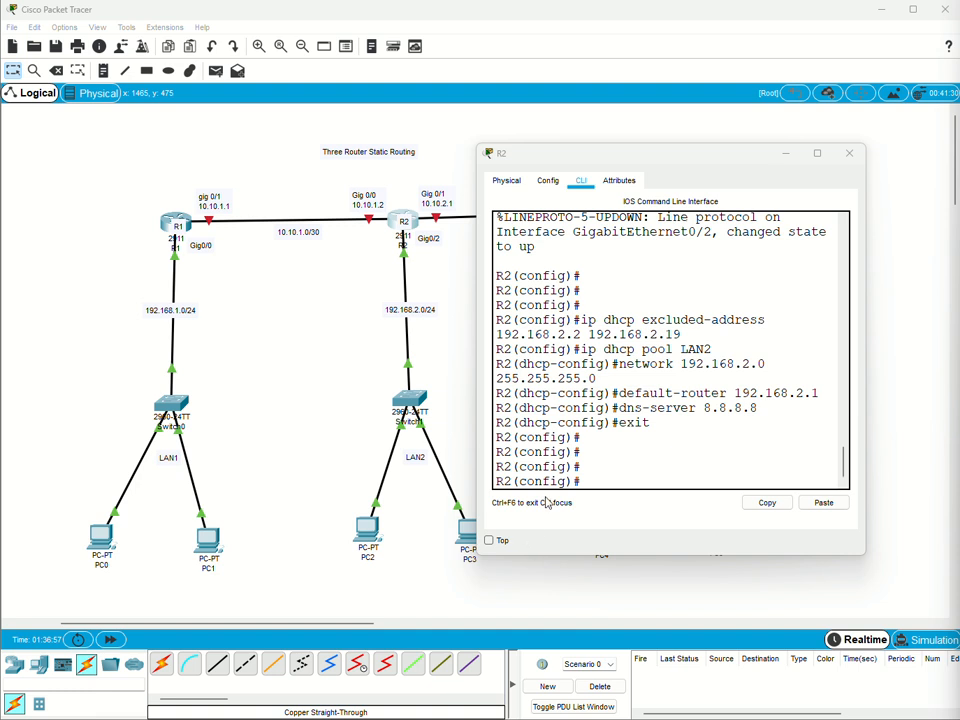
Paste R2's g0/0 configuration with IP address 10.10.1.2 255.255.255.252 and no shutdown.
click(591, 478)
right_click(611, 479)
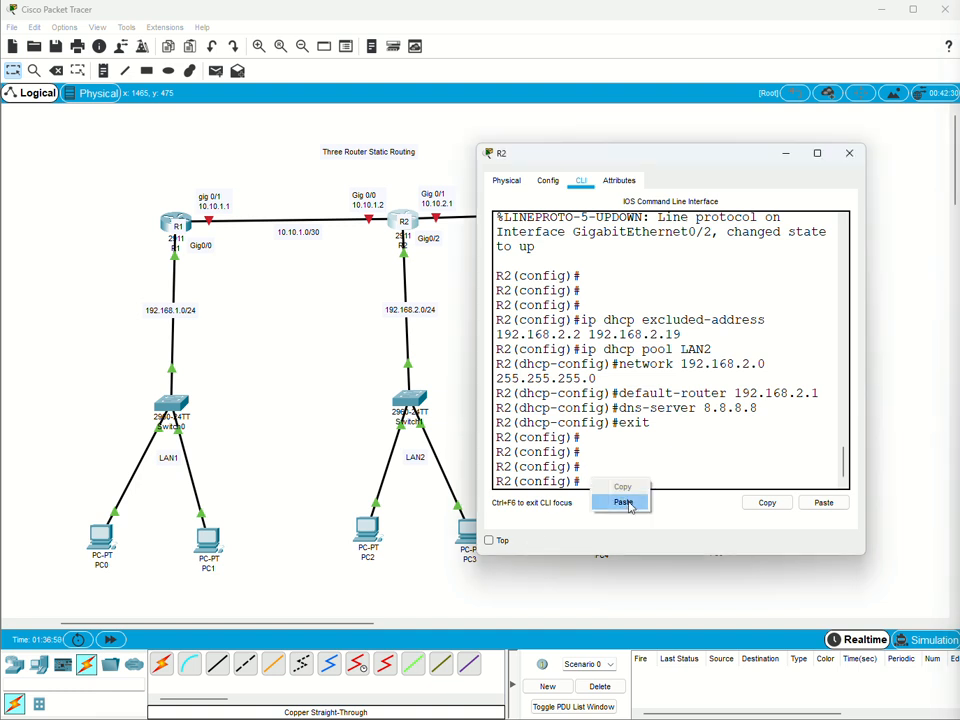
click(622, 501)
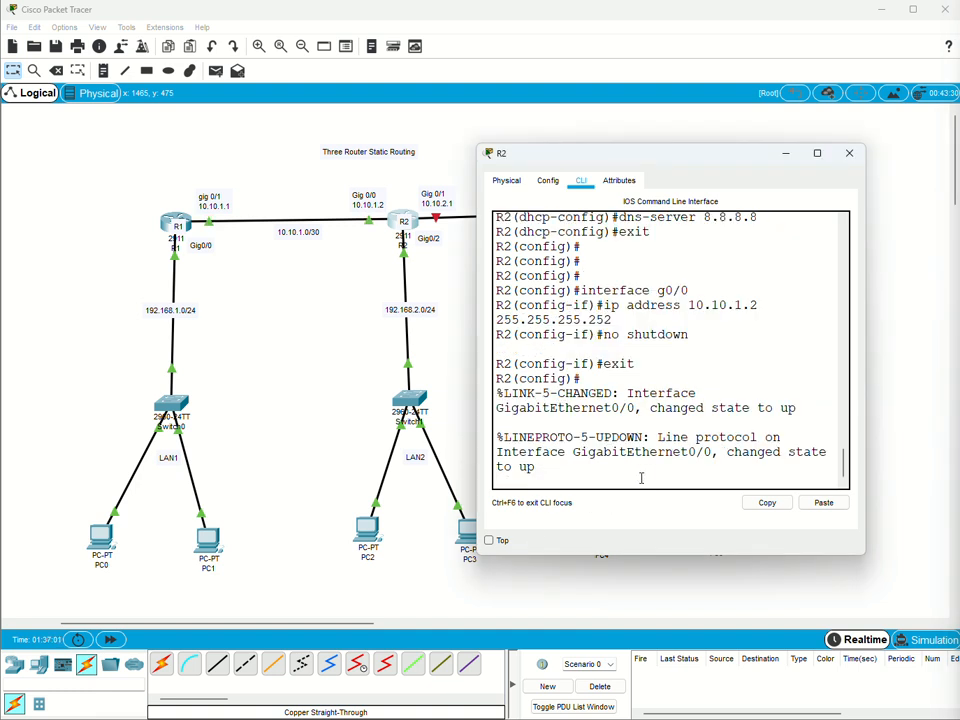
key(Return)
key(Return)
key(Return)
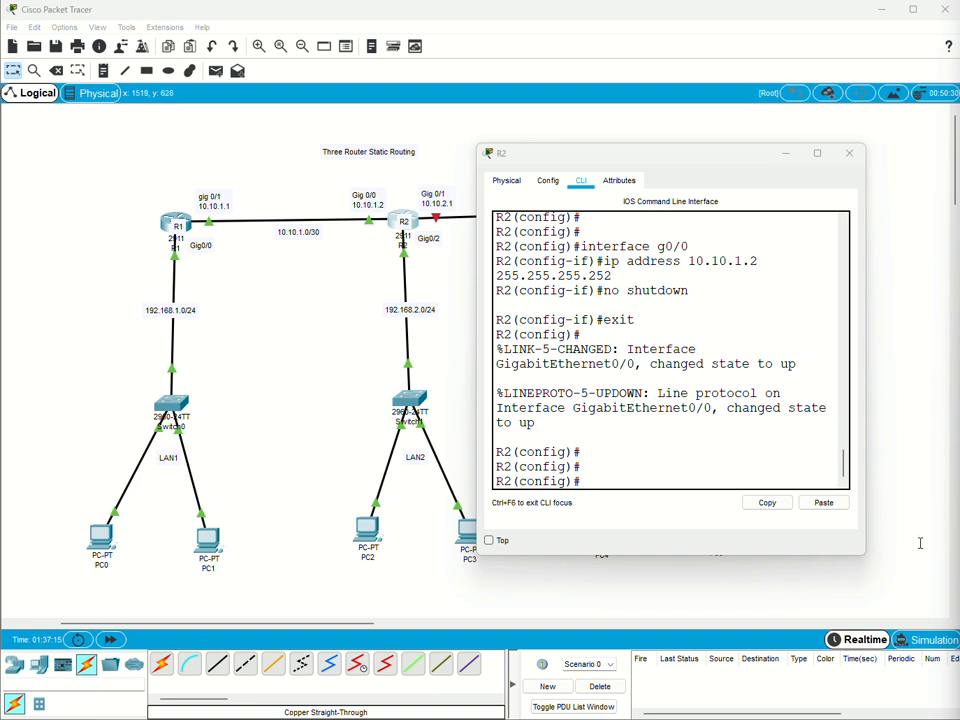
Paste R2's g0/1 configuration with IP address 10.10.2.1 and no shutdown, and copy the running-config to startup-config.
right_click(602, 481)
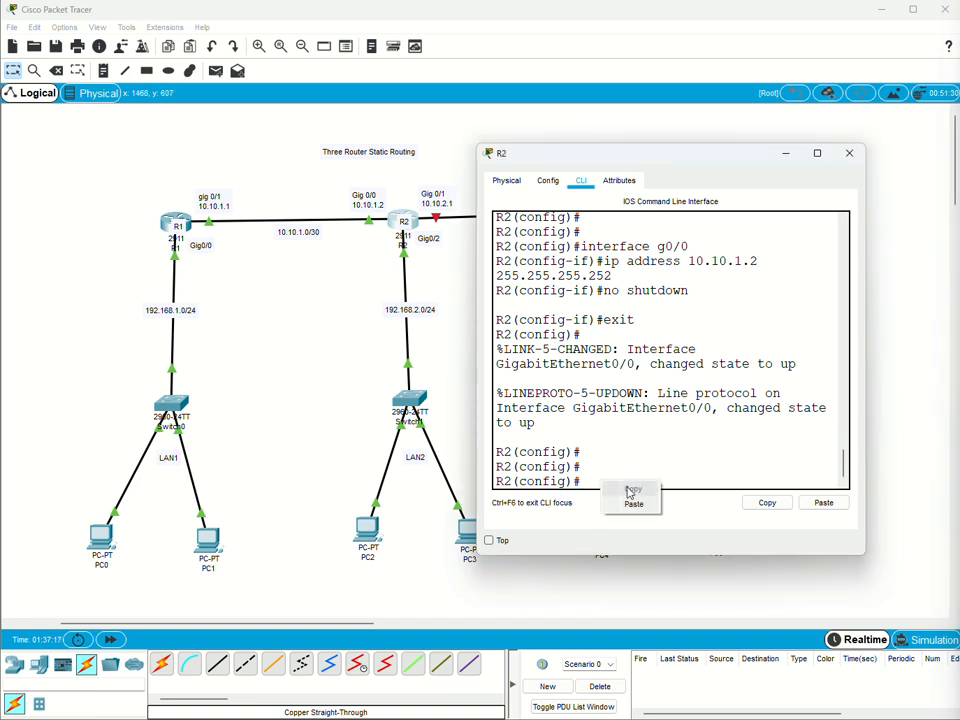
click(638, 506)
key(Return)
key(Return)
key(Return)
key(Return)
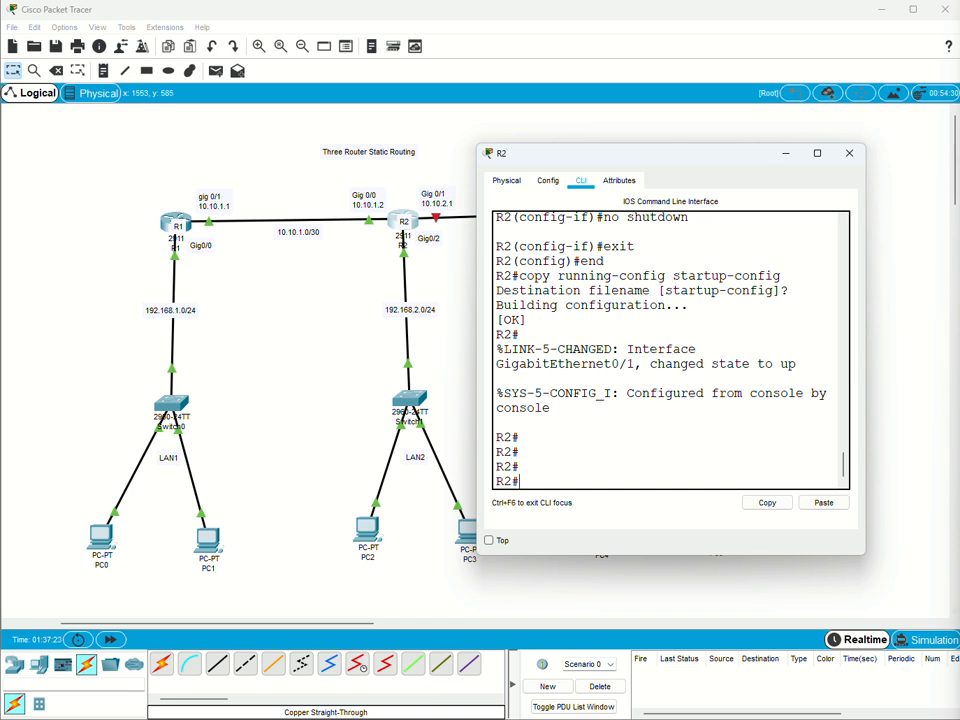
click(786, 155)
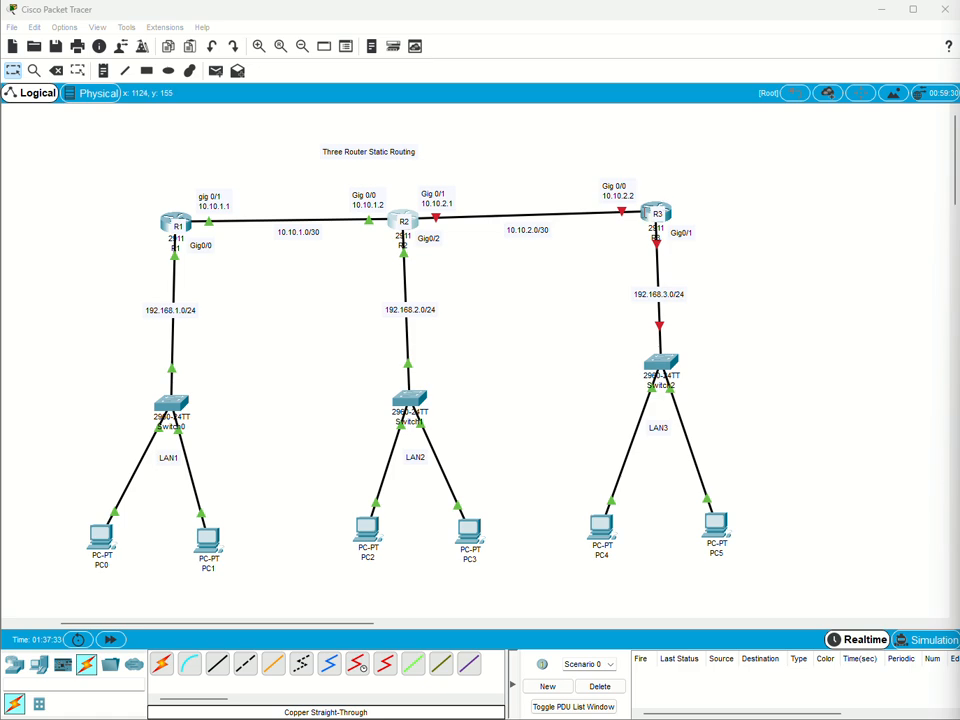
Open router R3's command line and answer no to the initial configuration dialog.
click(645, 212)
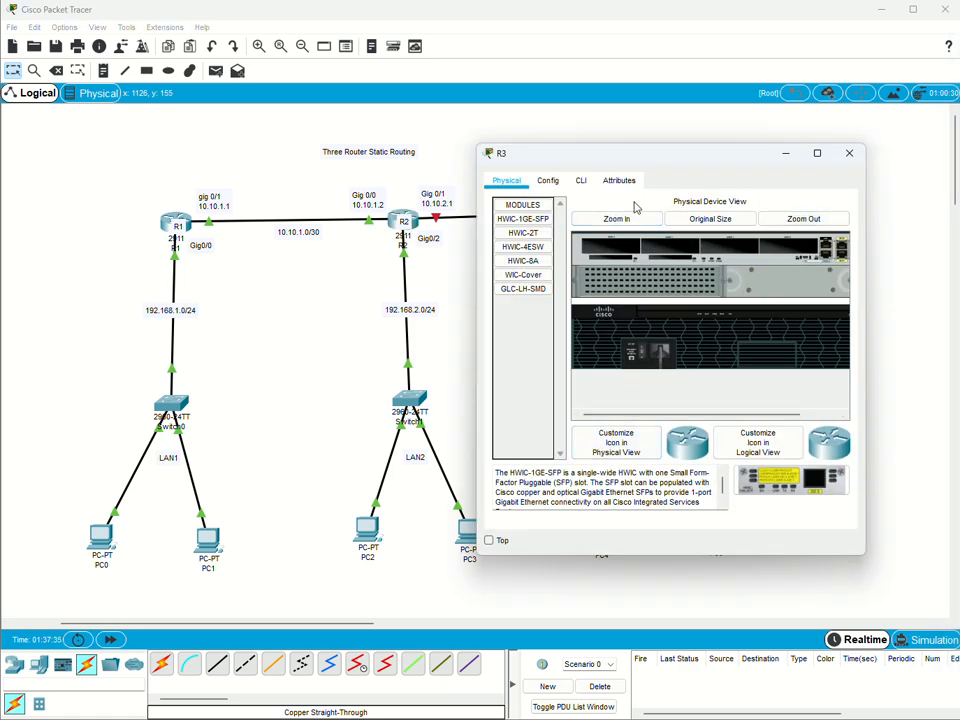
click(582, 182)
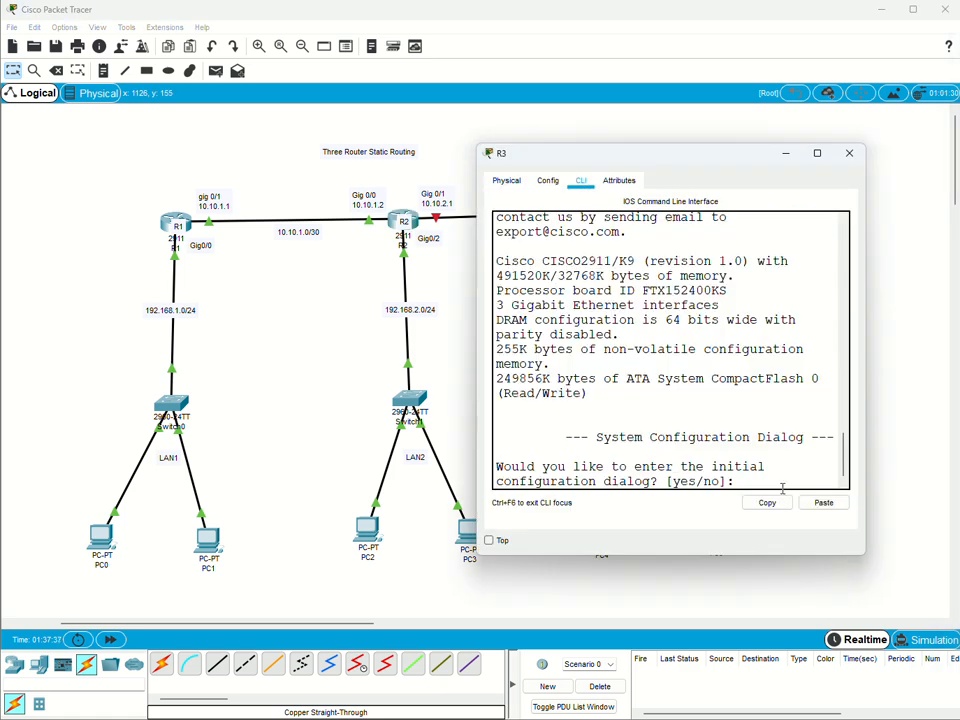
text(no)
key(Return)
key(Return)
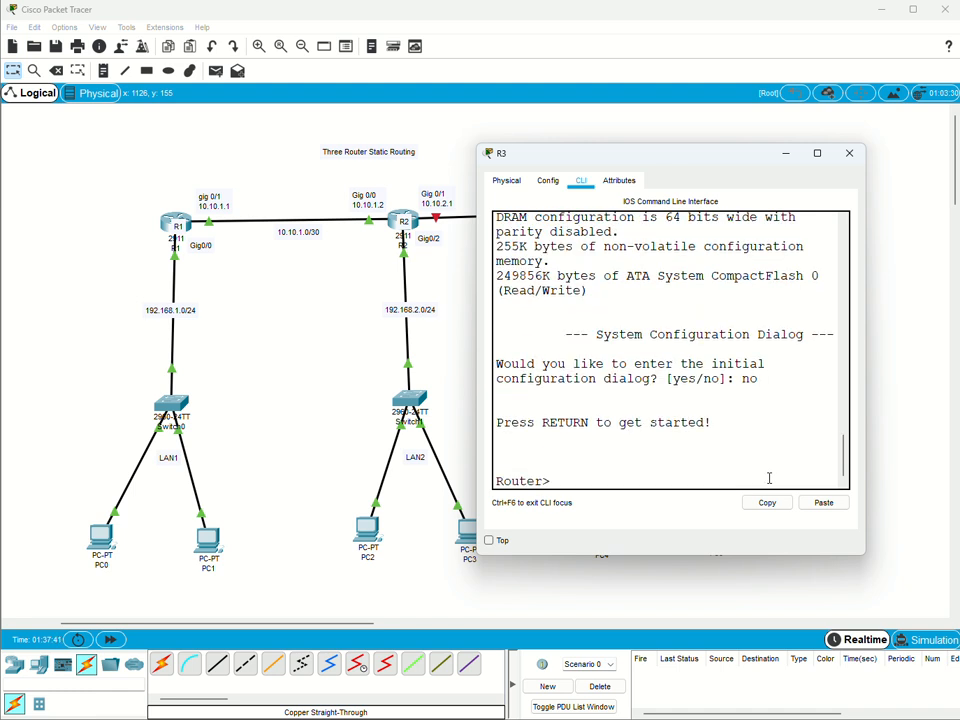
Enter privileged EXEC mode and global configuration mode on R3 with enable and config terminal.
text(en)
key(Tab)
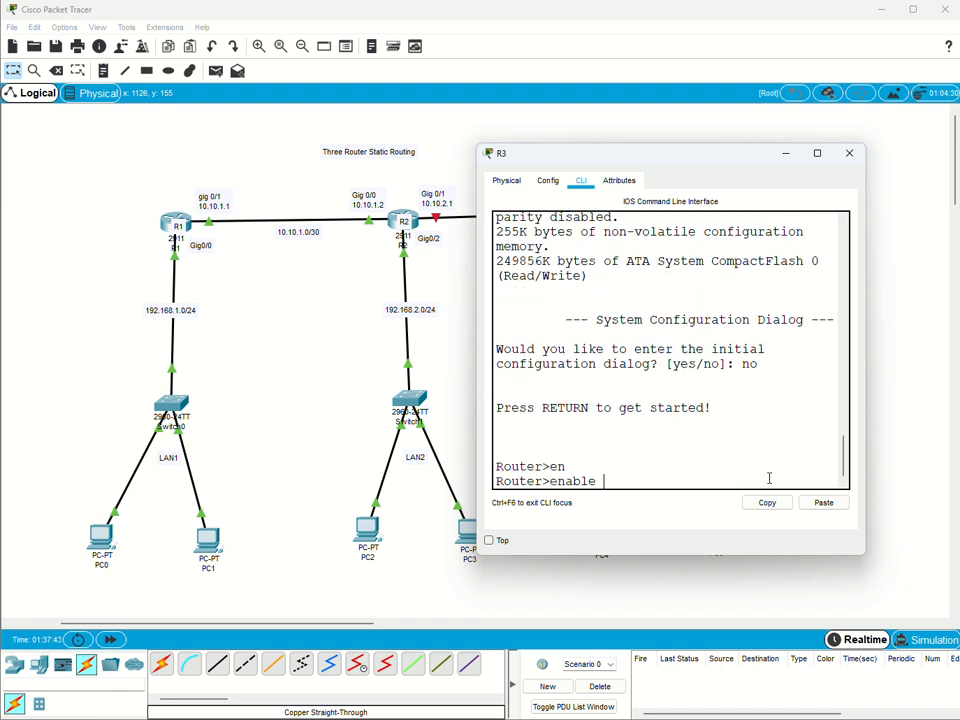
key(Return)
text(confi)
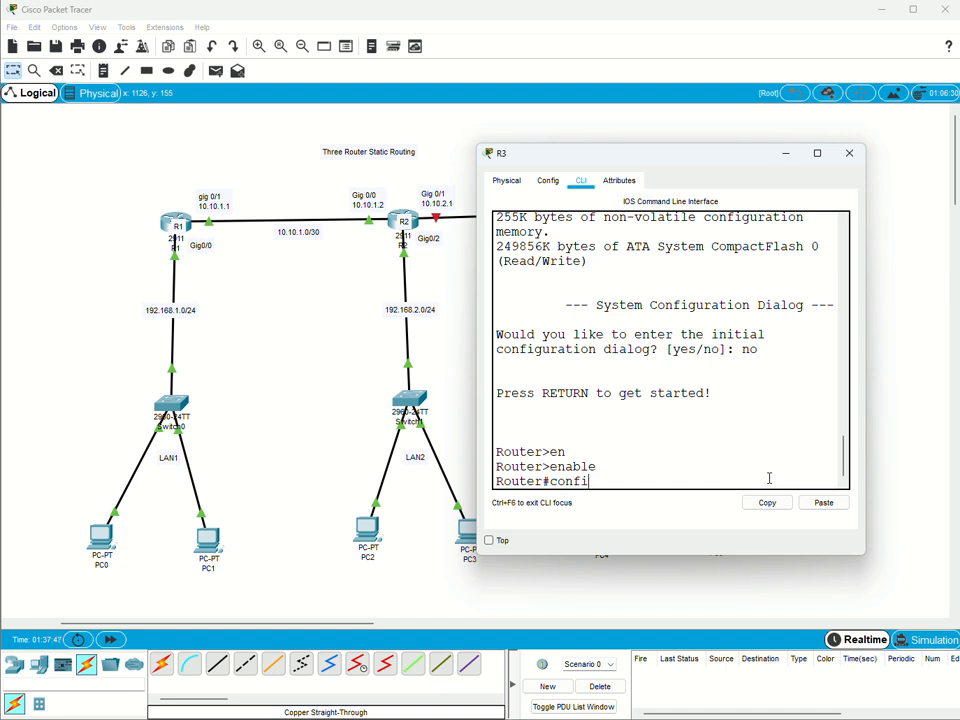
text(g t)
key(Tab)
key(Return)
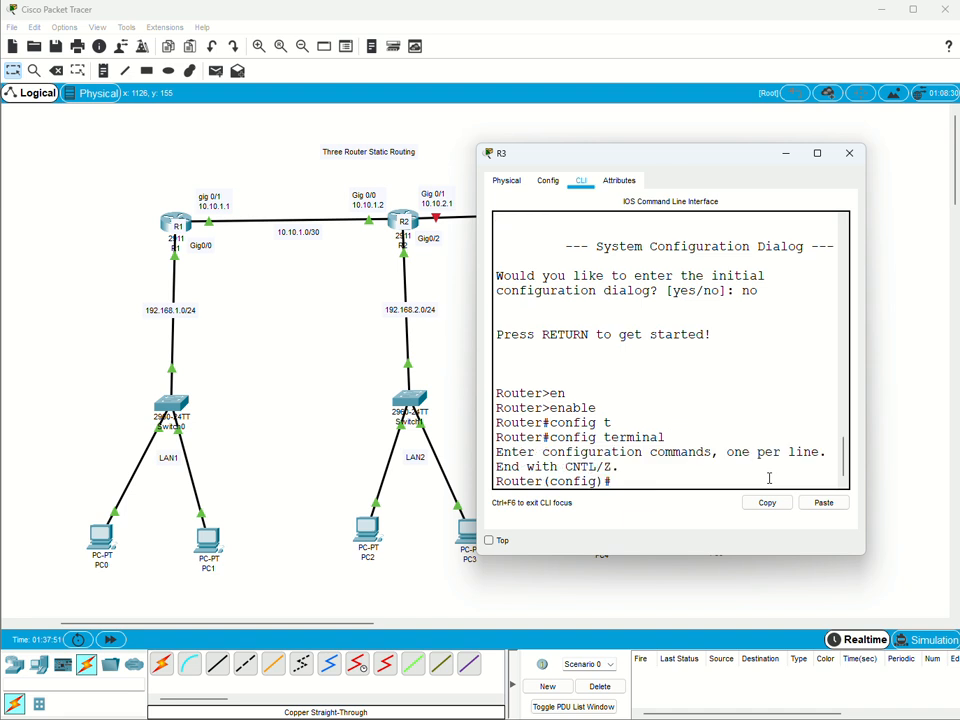
key(Return)
key(Return)
key(Return)
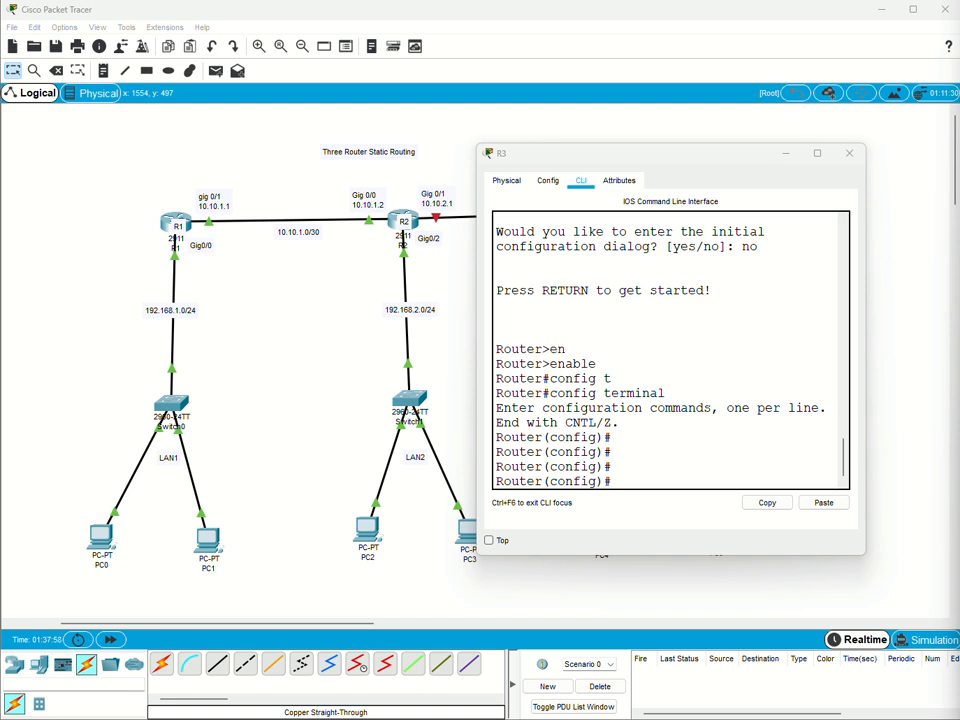
Paste R3's base configuration: hostname R3 and interface g0/1 with IP address 192.168.3.1 255.255.255.0 and no shutdown.
click(613, 476)
right_click(630, 478)
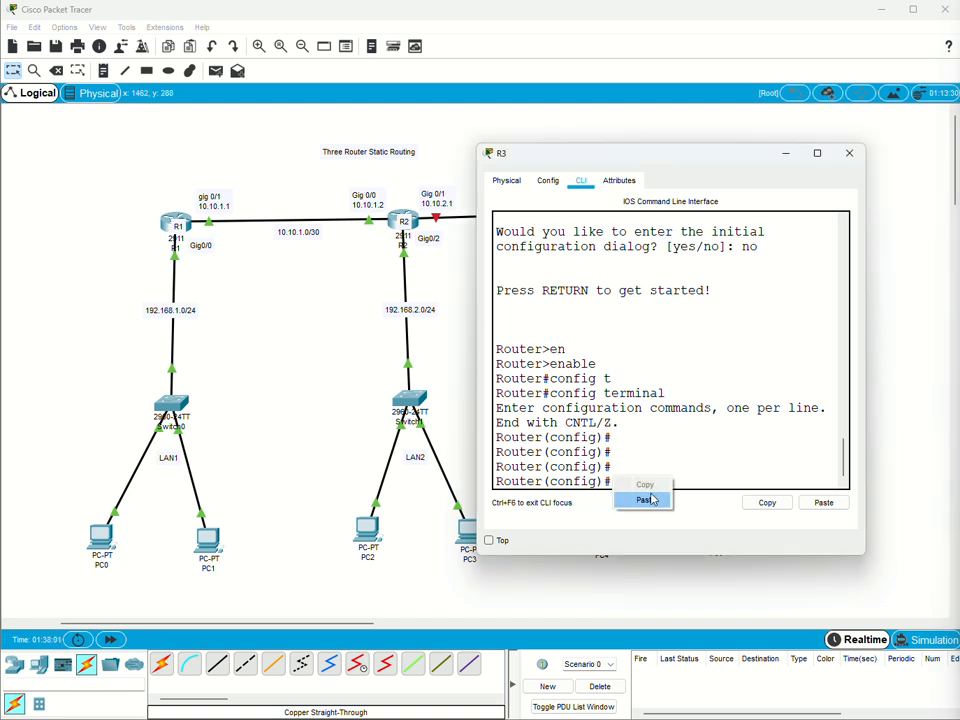
click(654, 499)
key(Return)
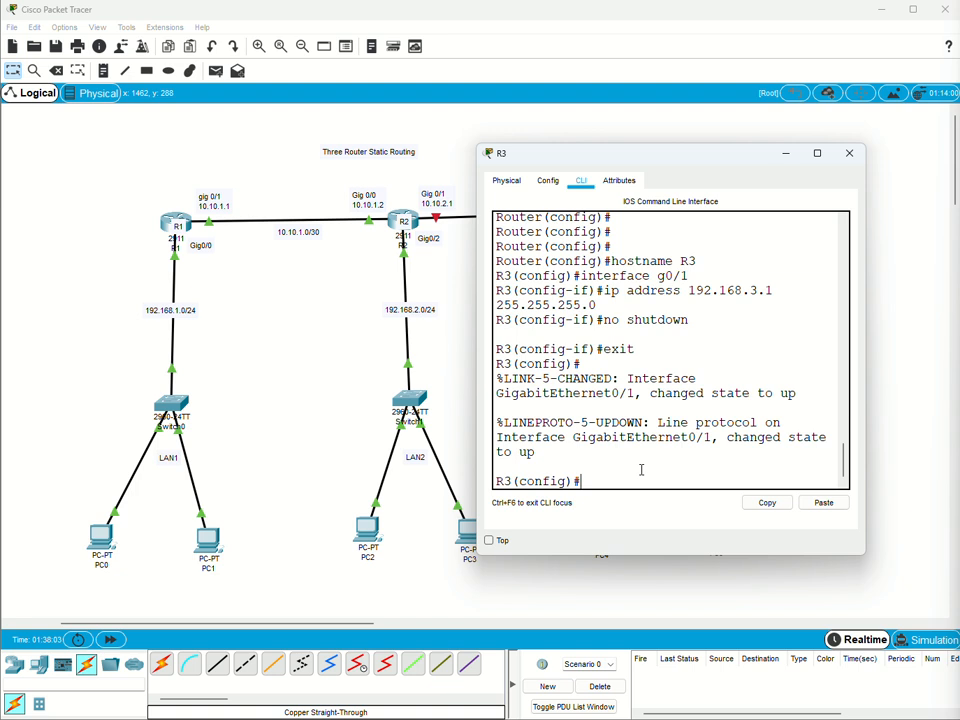
key(Return)
key(Return)
key(Return)
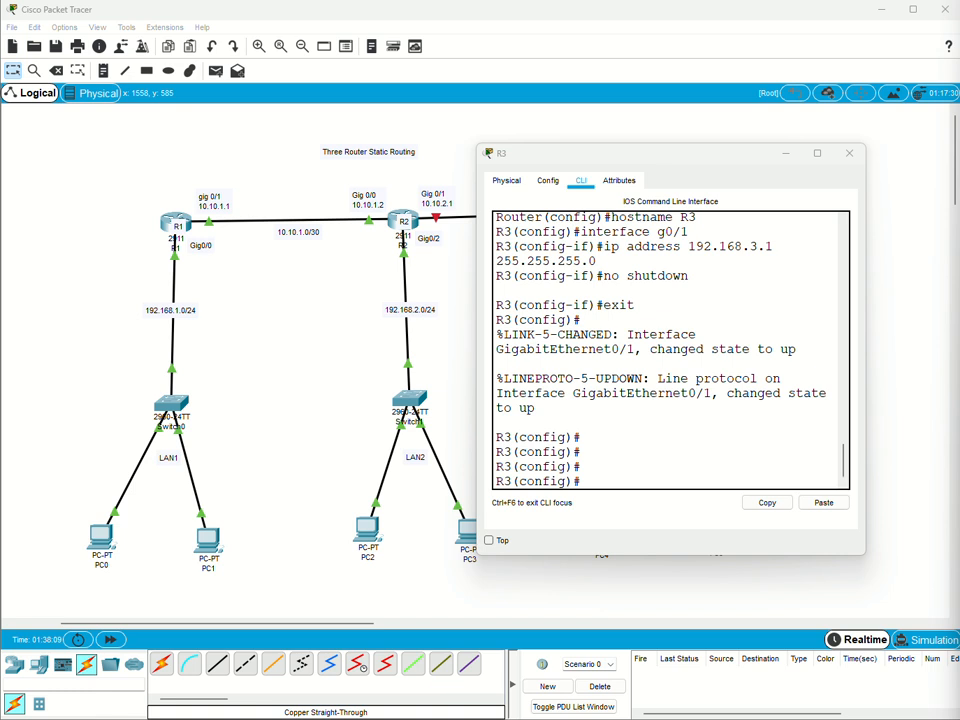
Paste R3's DHCP configuration: exclude 192.168.3.2 to 192.168.3.19, pool LAN3, network 192.168.3.0 255.255.255.0, default router 192.168.3.1, DNS server 8.8.8.8.
click(618, 480)
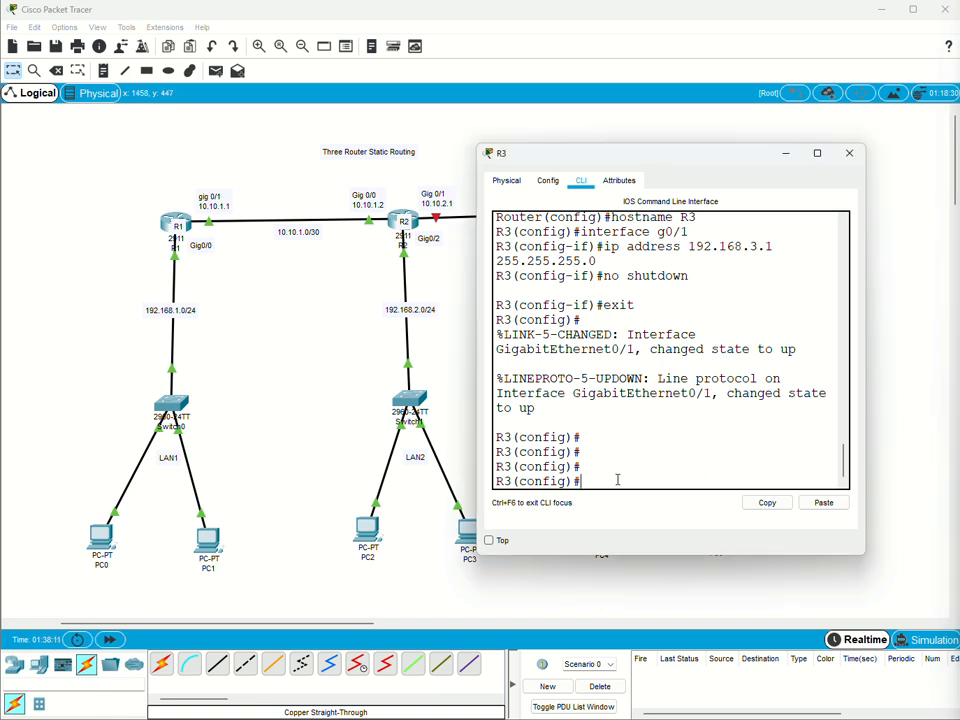
right_click(618, 480)
click(654, 506)
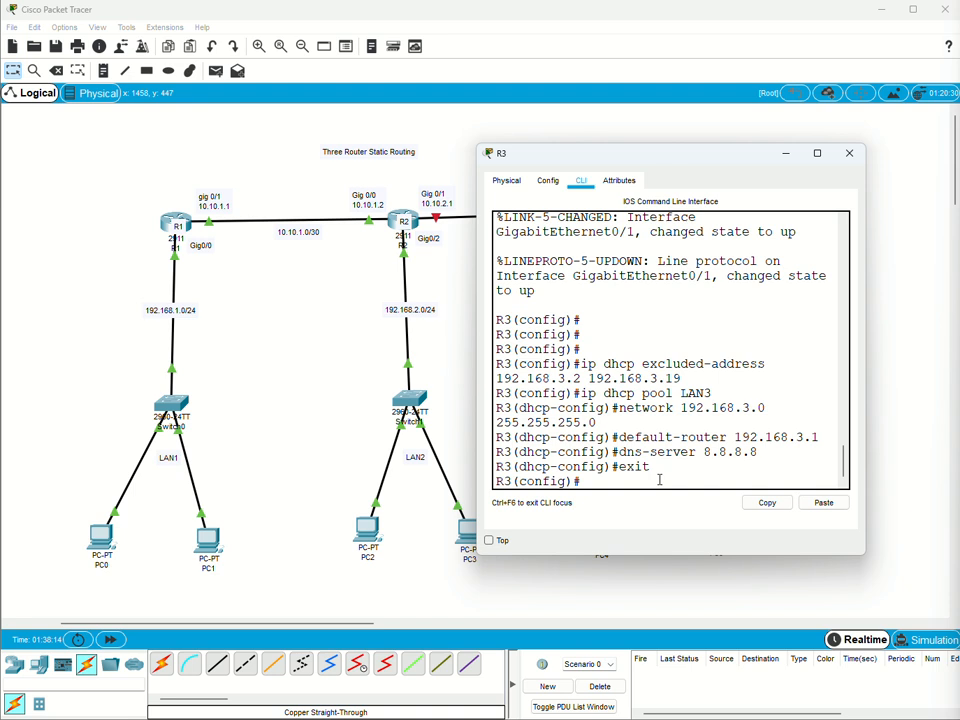
key(Return)
key(Return)
key(Return)
key(Return)
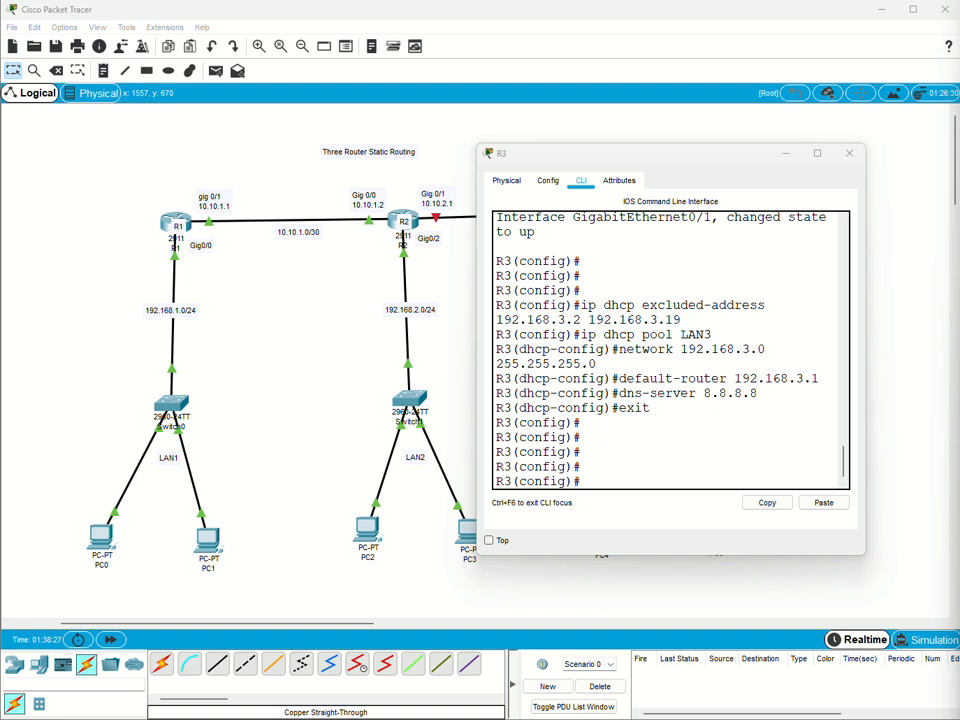
Paste R3's g0/0 configuration with IP address 10.10.2.2, and copy the running-config to startup-config.
click(637, 478)
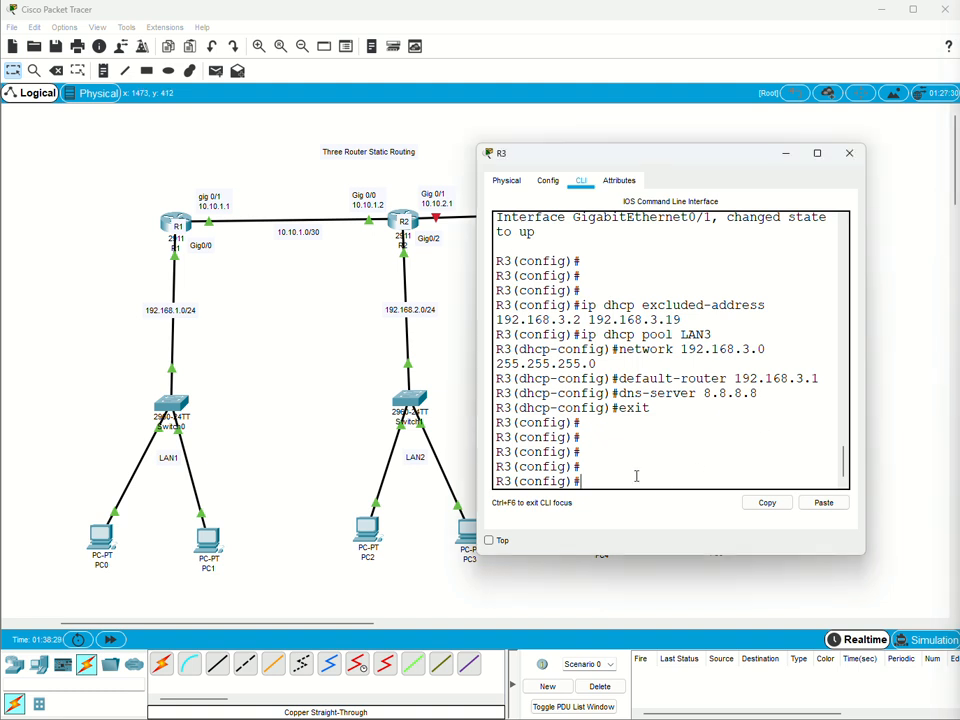
right_click(638, 478)
click(669, 501)
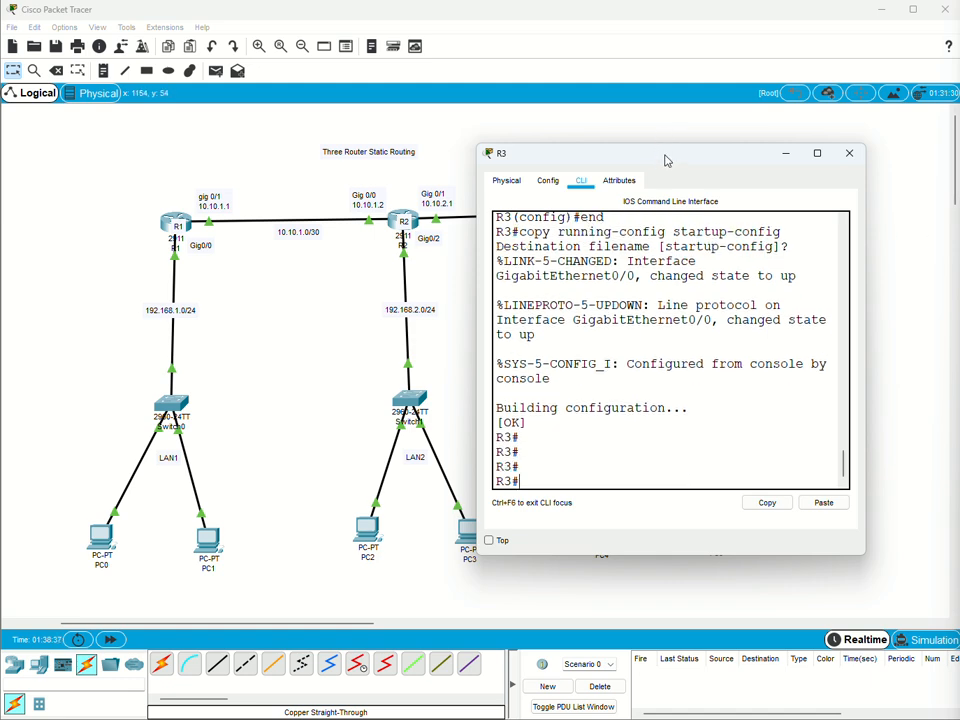
drag(667, 160, 686, 171)
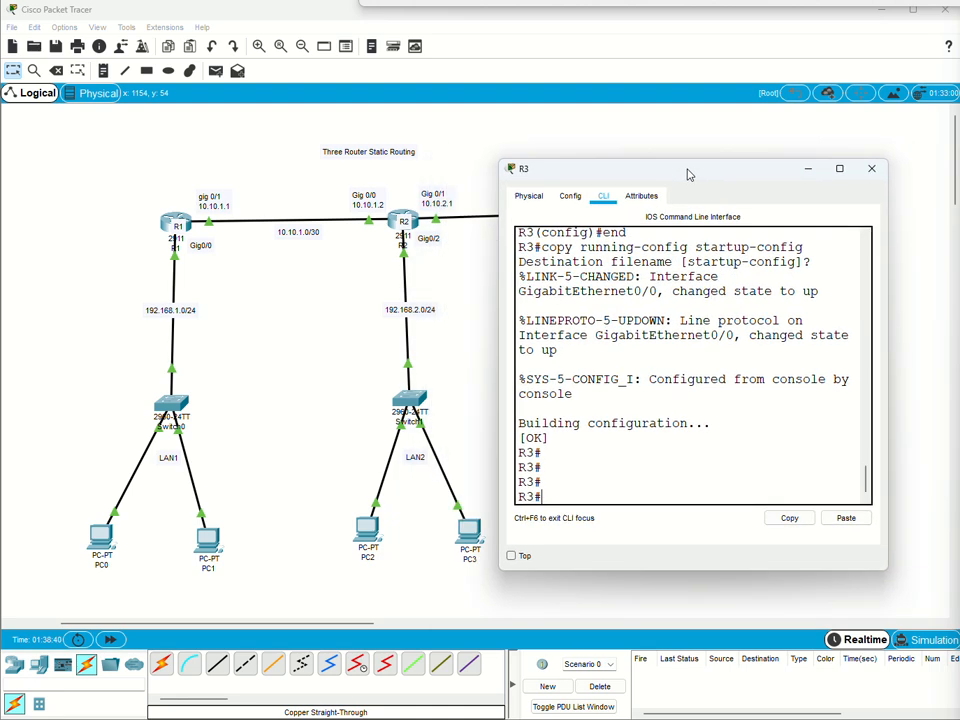
click(808, 170)
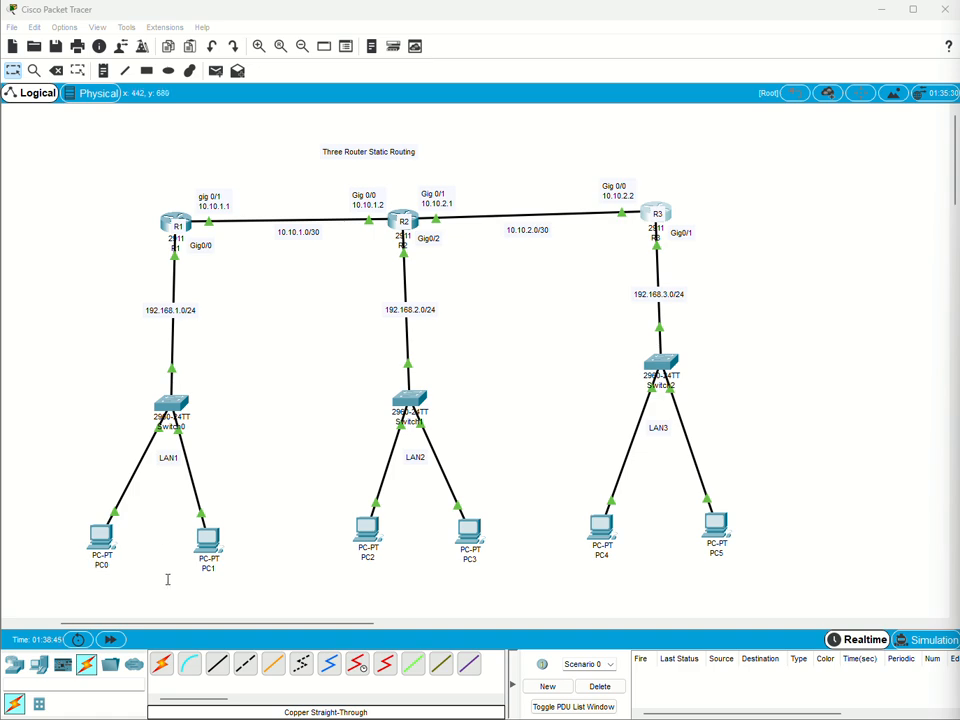
Set PC0 in LAN1 to obtain its IPv4 configuration by DHCP.
click(103, 537)
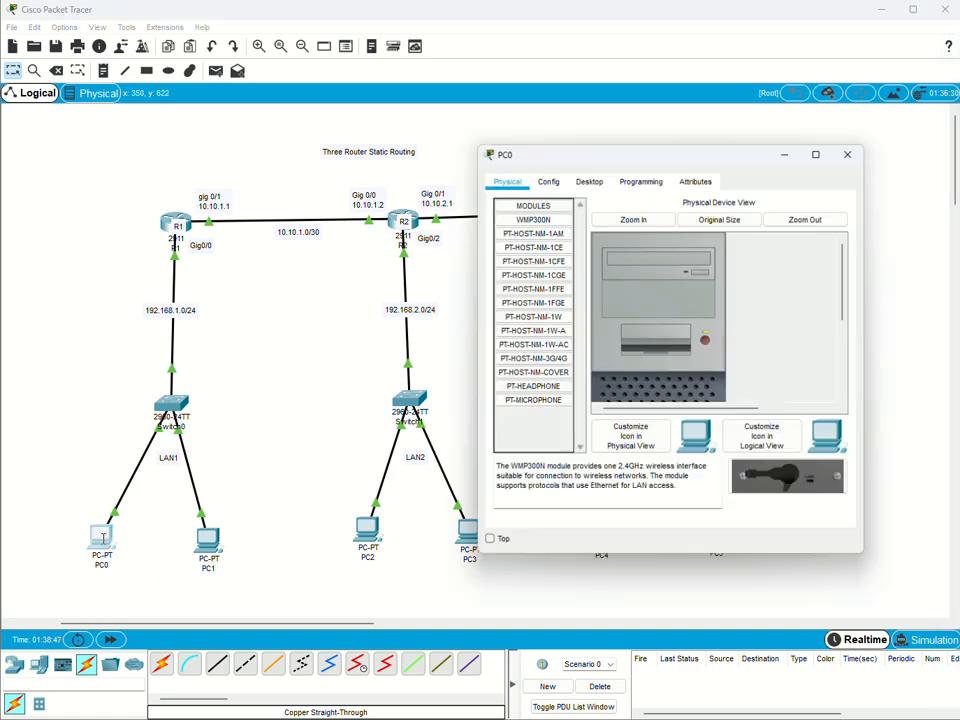
click(587, 183)
click(550, 316)
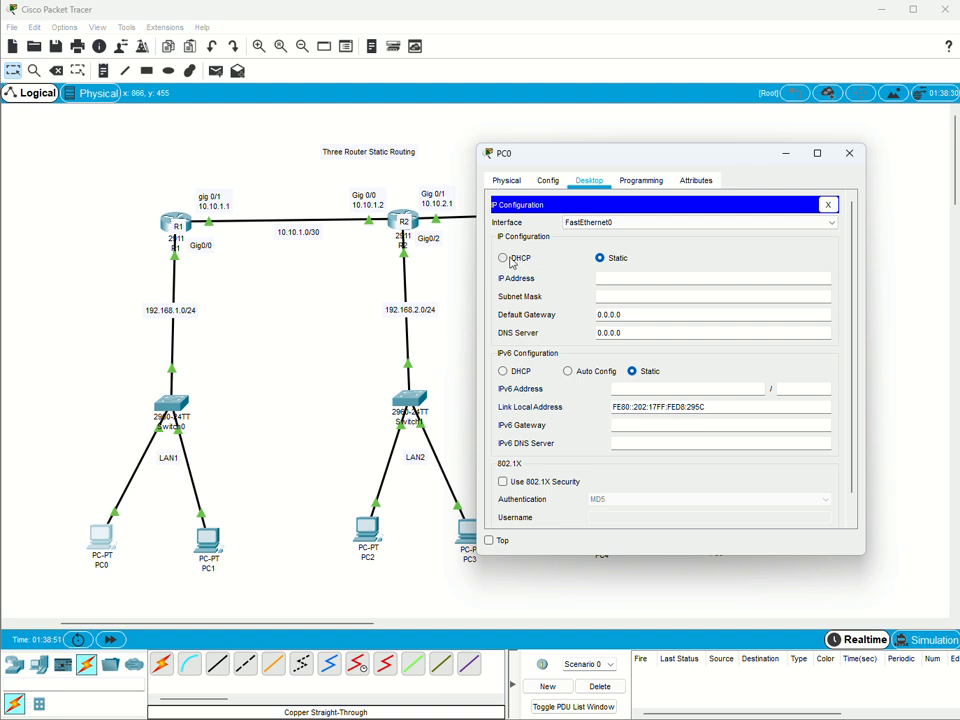
click(503, 258)
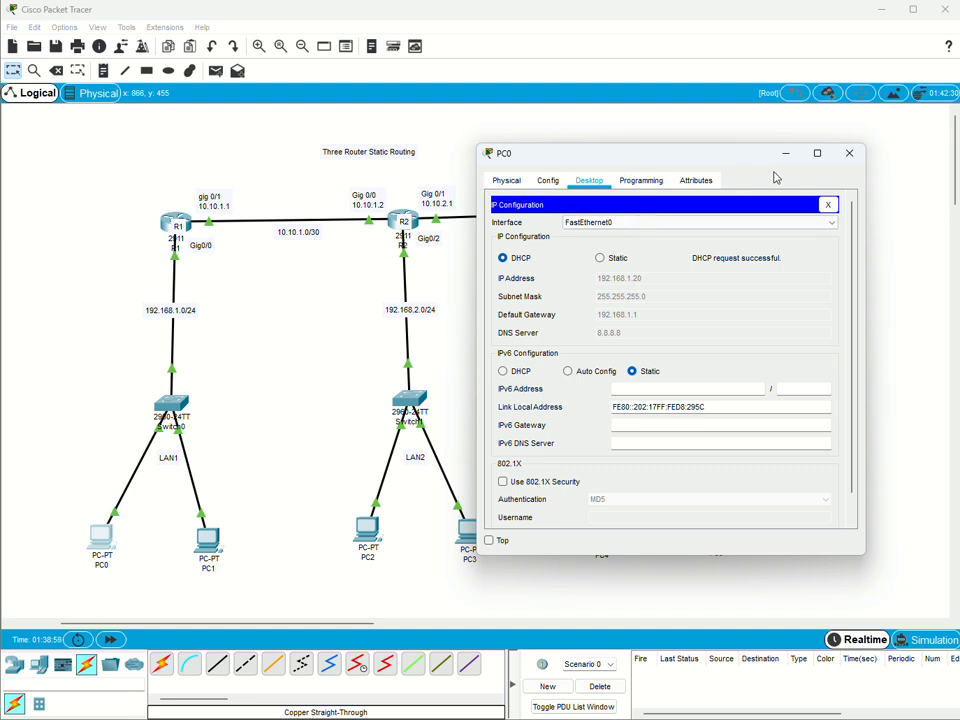
click(855, 157)
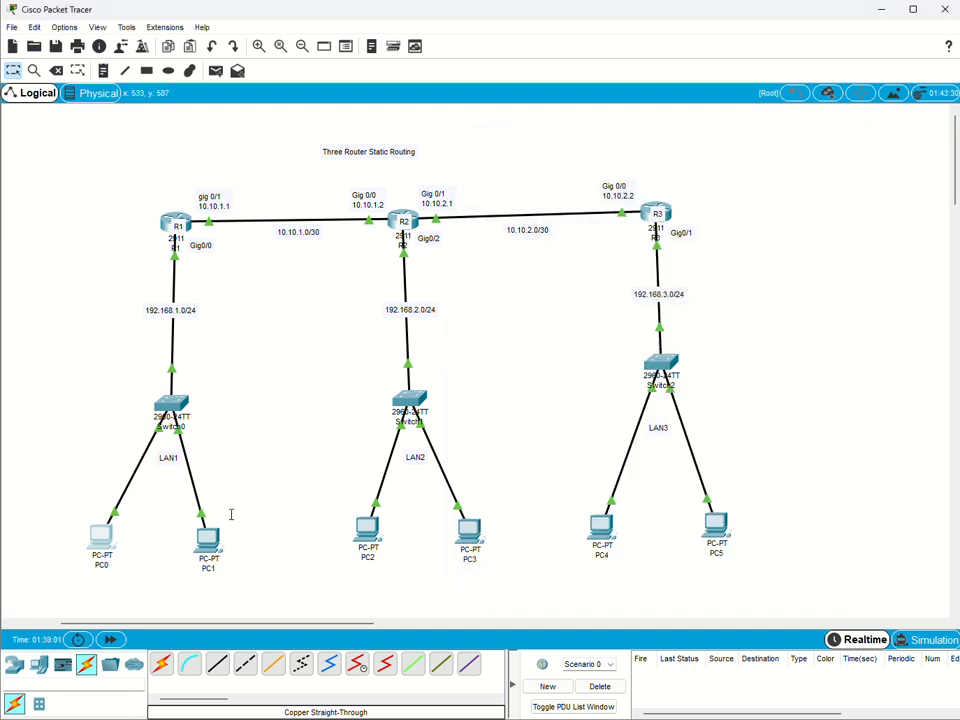
Switch PC1's IPv4 configuration in LAN1 from static to DHCP.
click(210, 538)
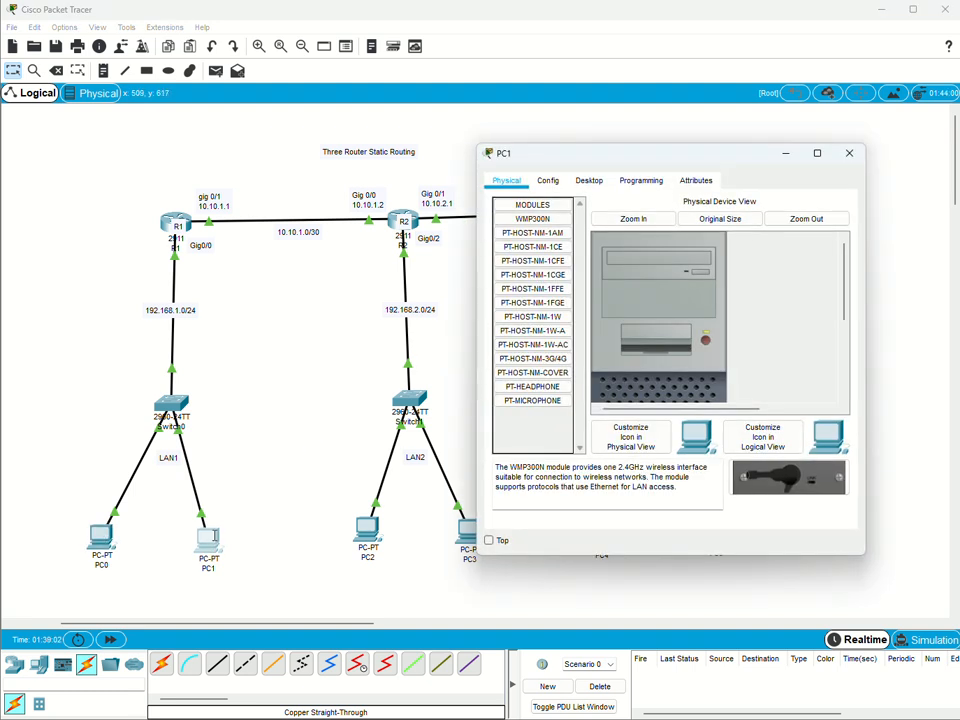
click(596, 184)
click(536, 251)
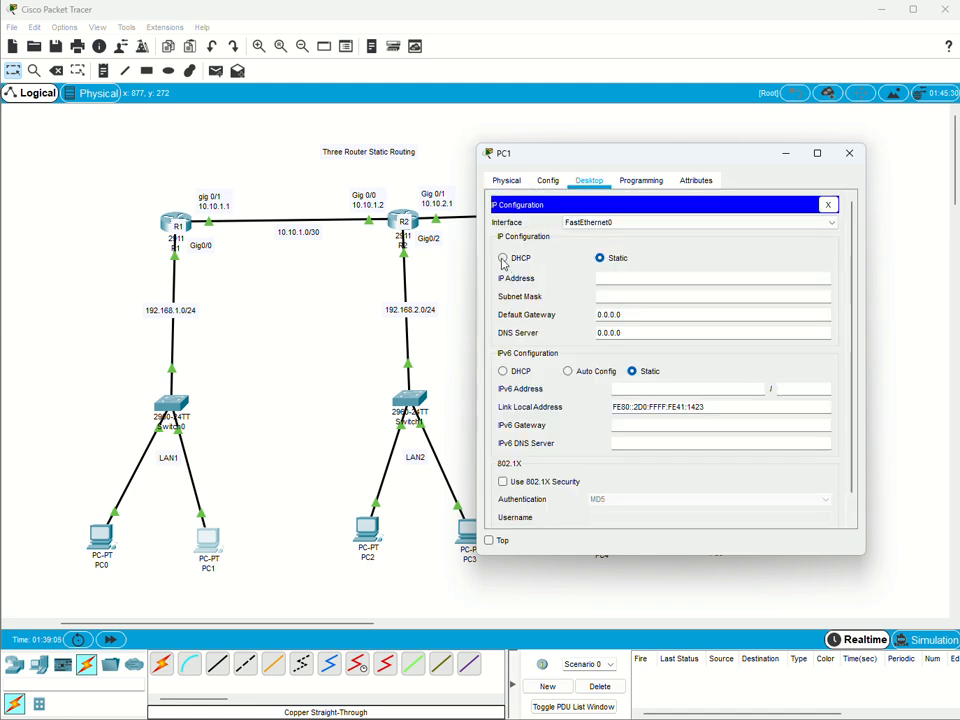
click(503, 258)
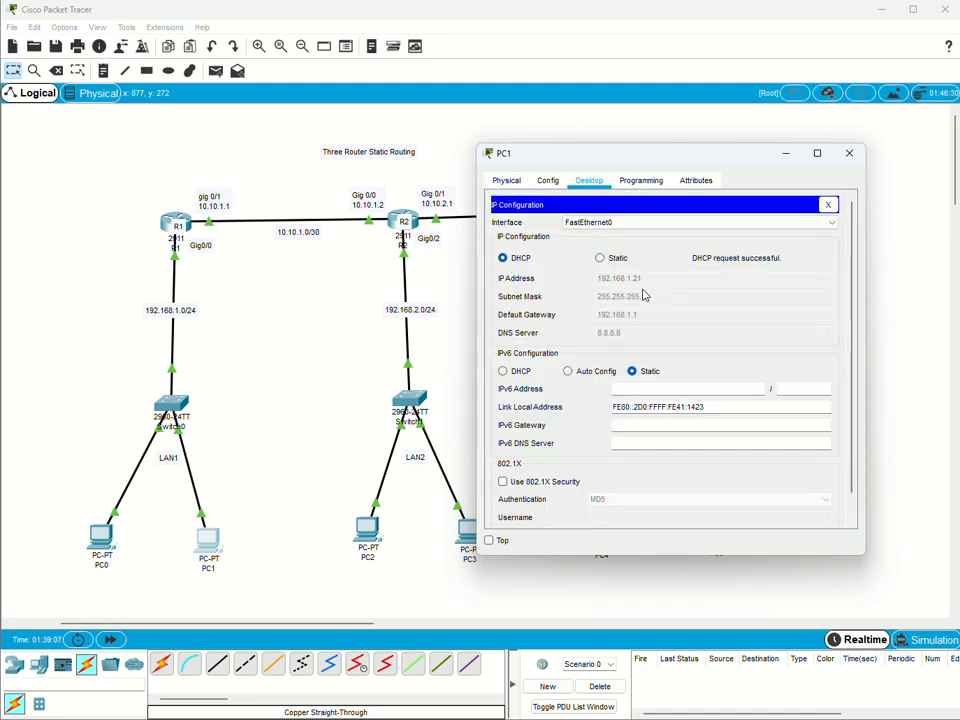
click(851, 160)
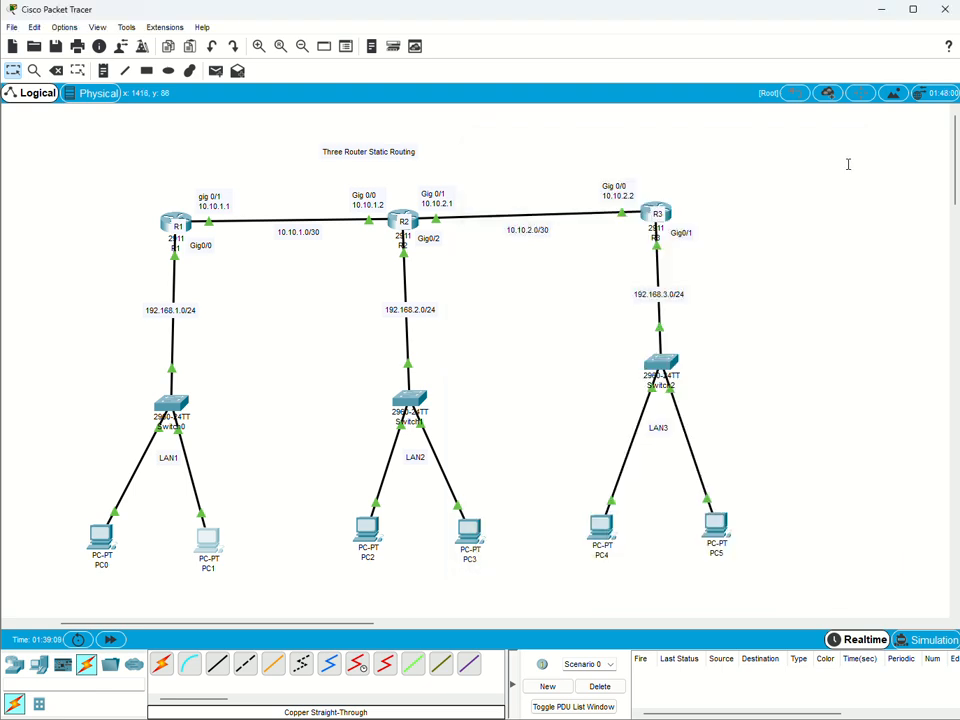
Set PC2 in LAN2 to obtain its IPv4 configuration by DHCP.
click(371, 534)
click(589, 180)
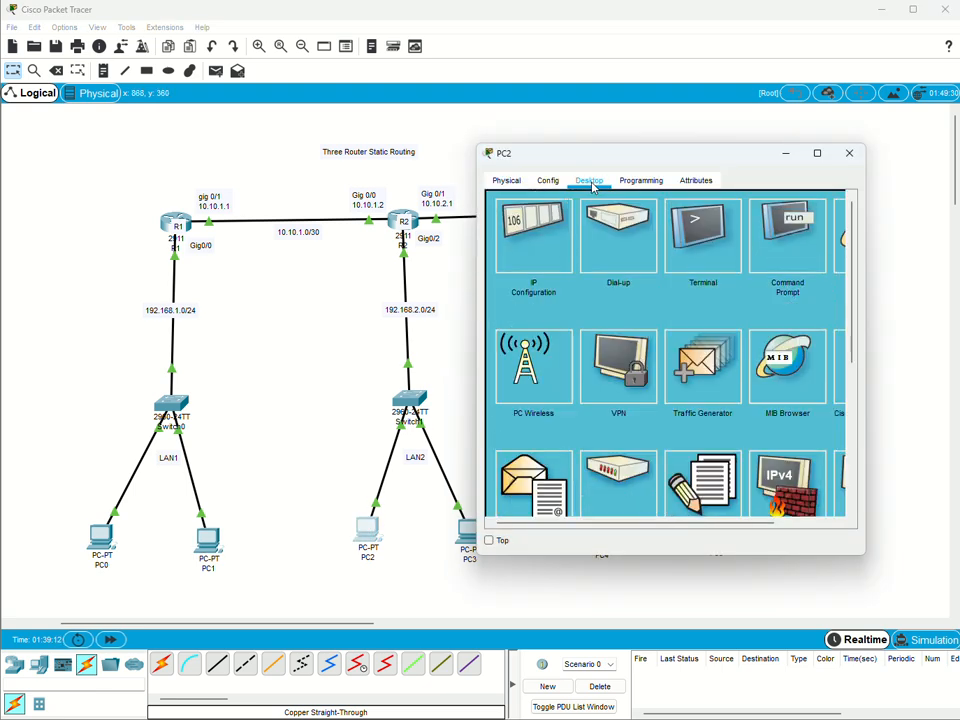
click(528, 238)
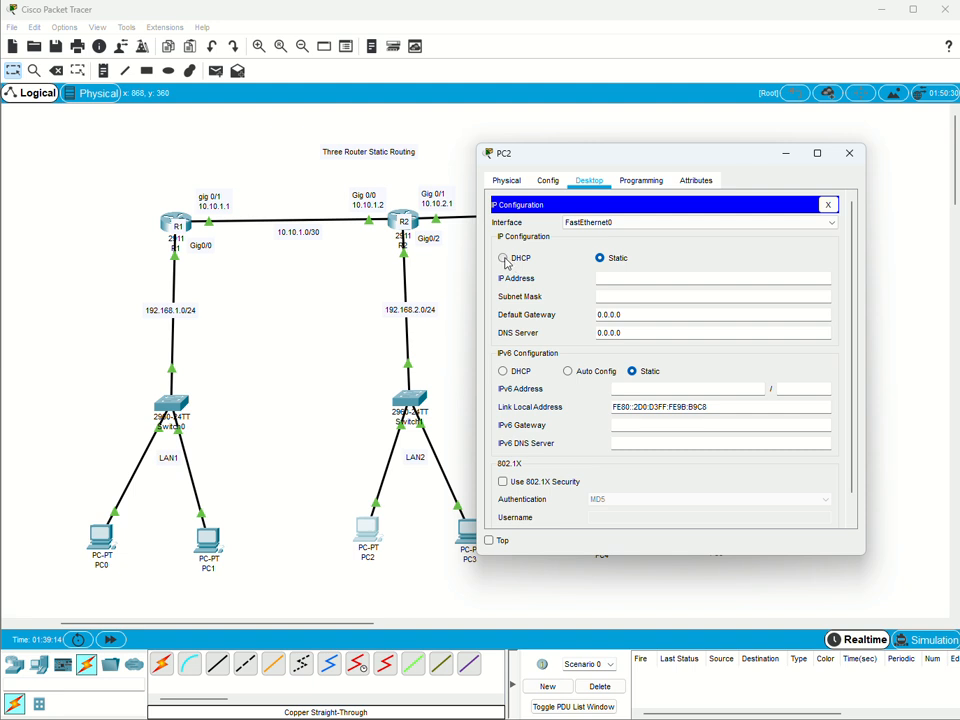
click(505, 258)
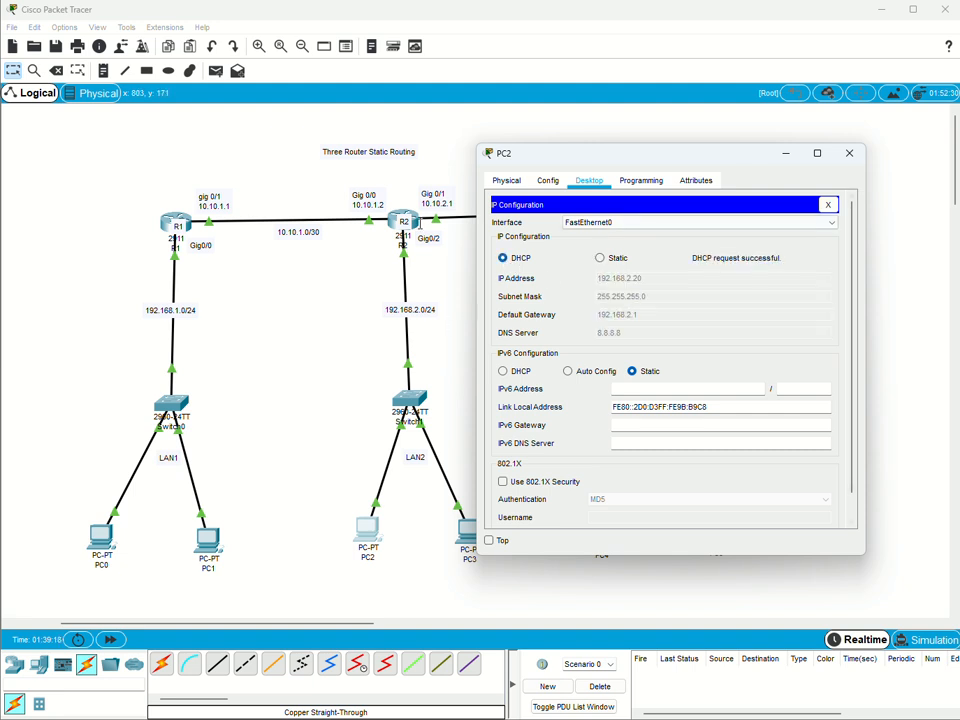
click(849, 153)
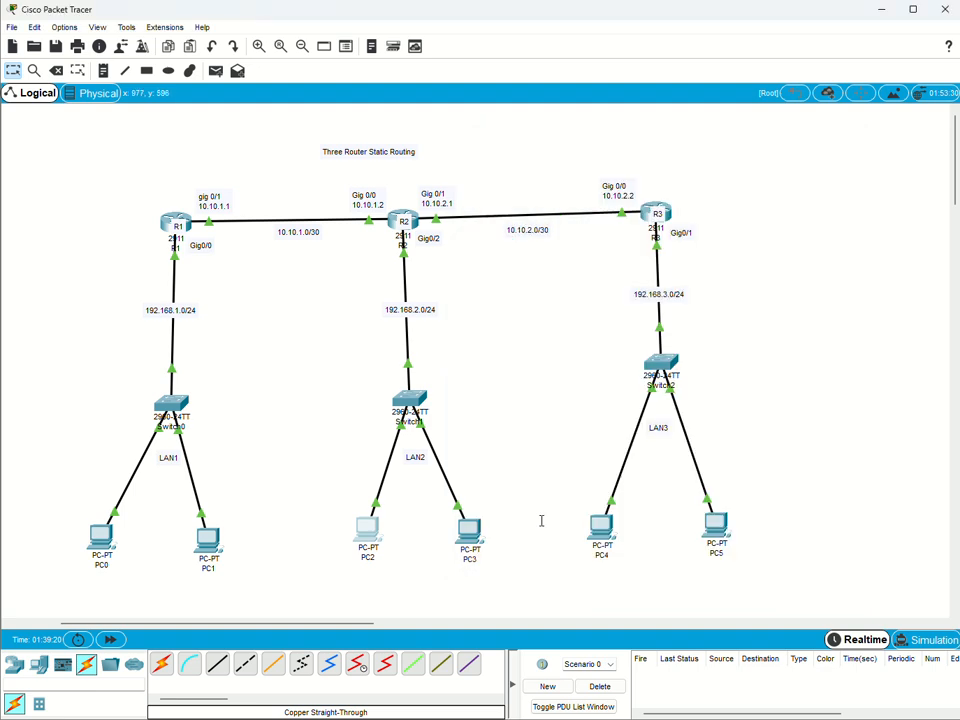
Switch PC3's IPv4 configuration in LAN2 from static to DHCP.
click(466, 530)
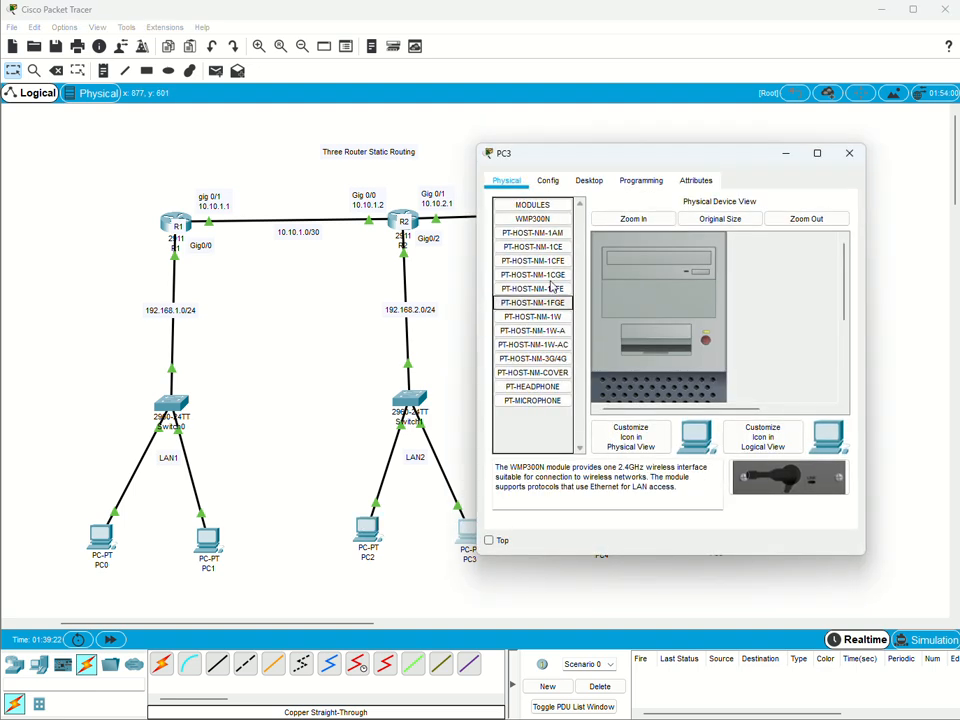
click(590, 188)
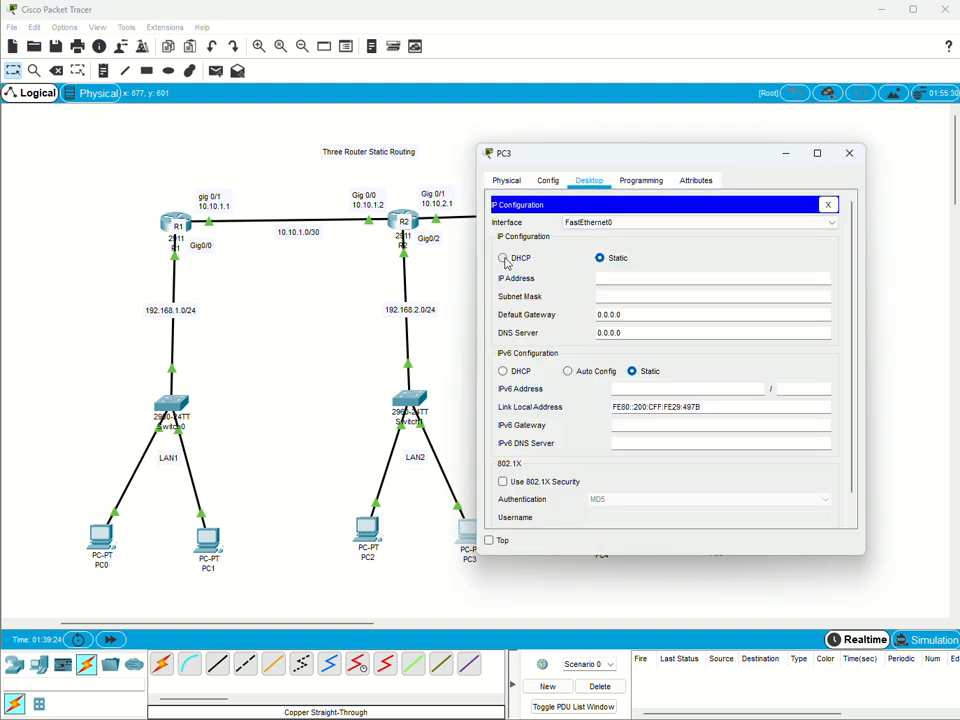
click(503, 258)
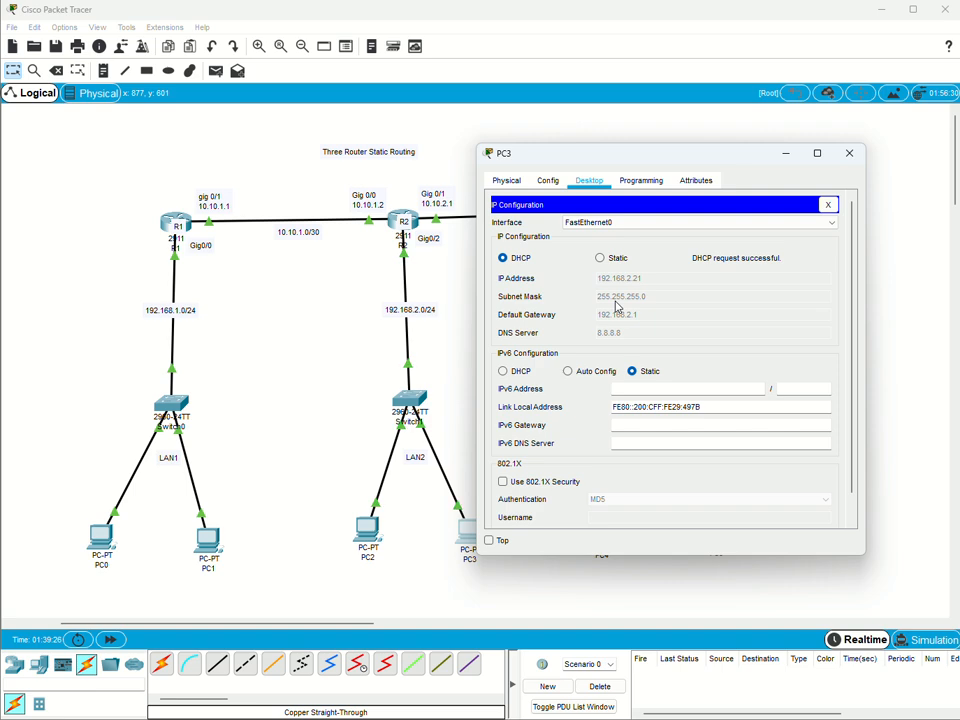
Set PC4 in LAN3 to obtain its IPv4 configuration by DHCP.
click(849, 160)
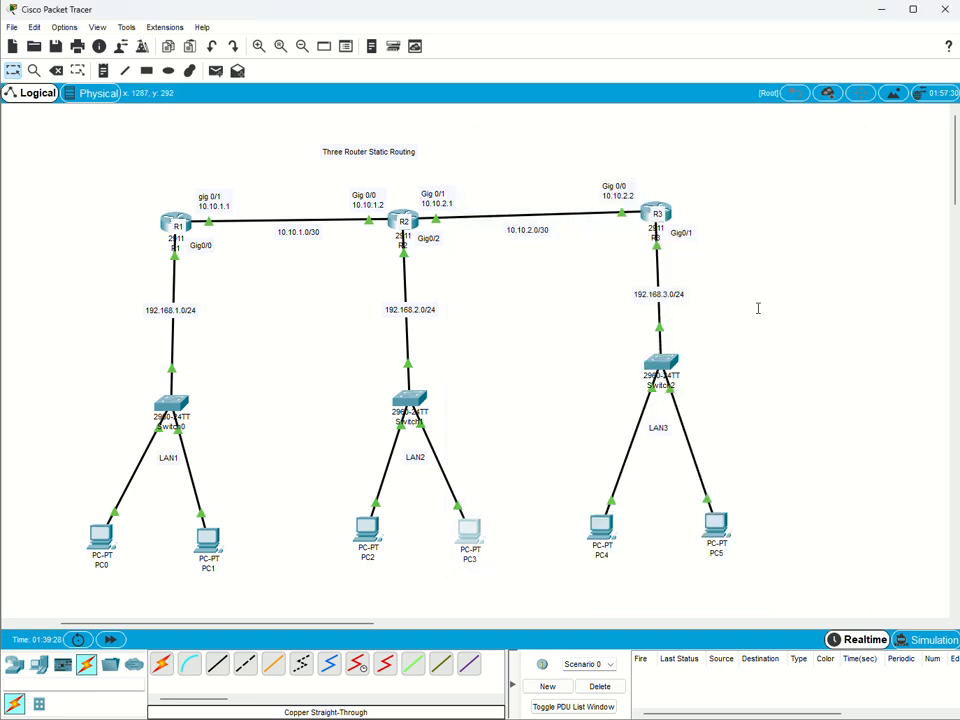
click(601, 530)
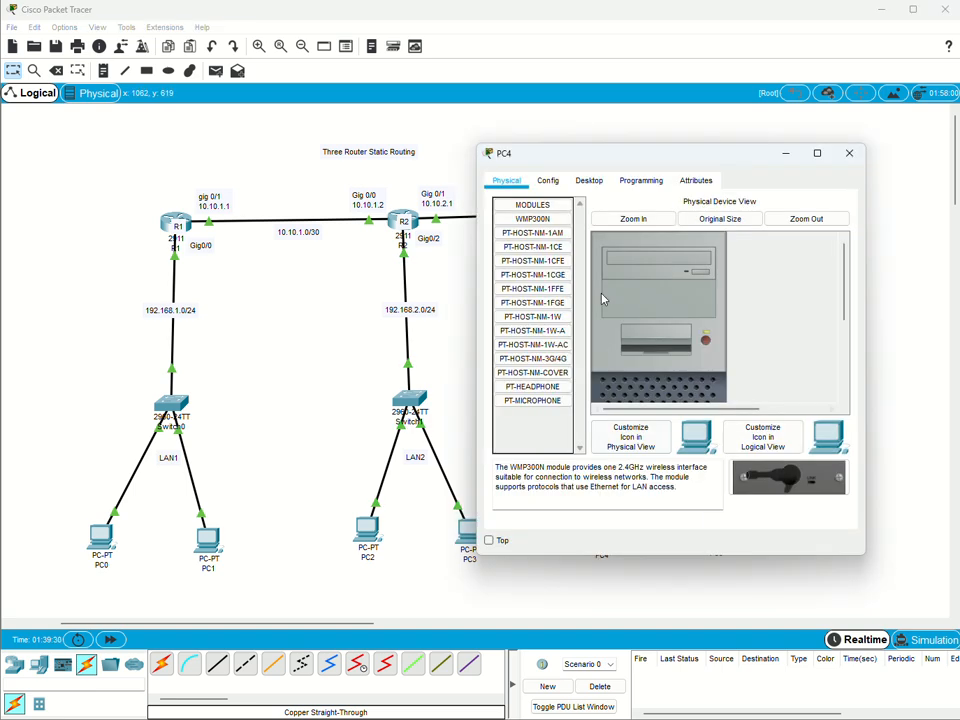
click(589, 180)
click(533, 235)
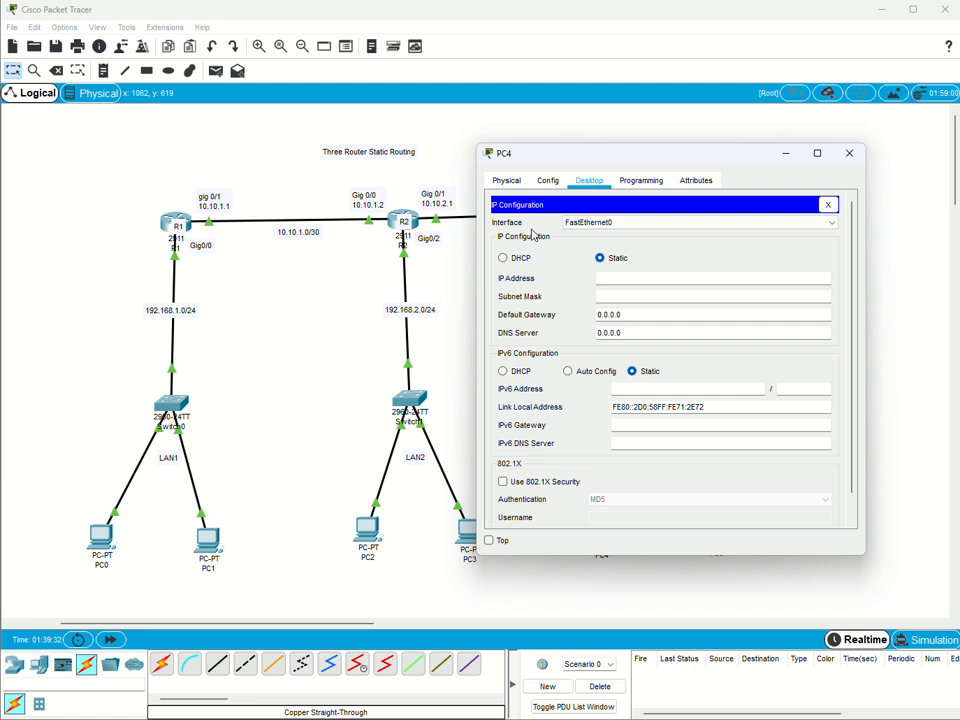
click(502, 258)
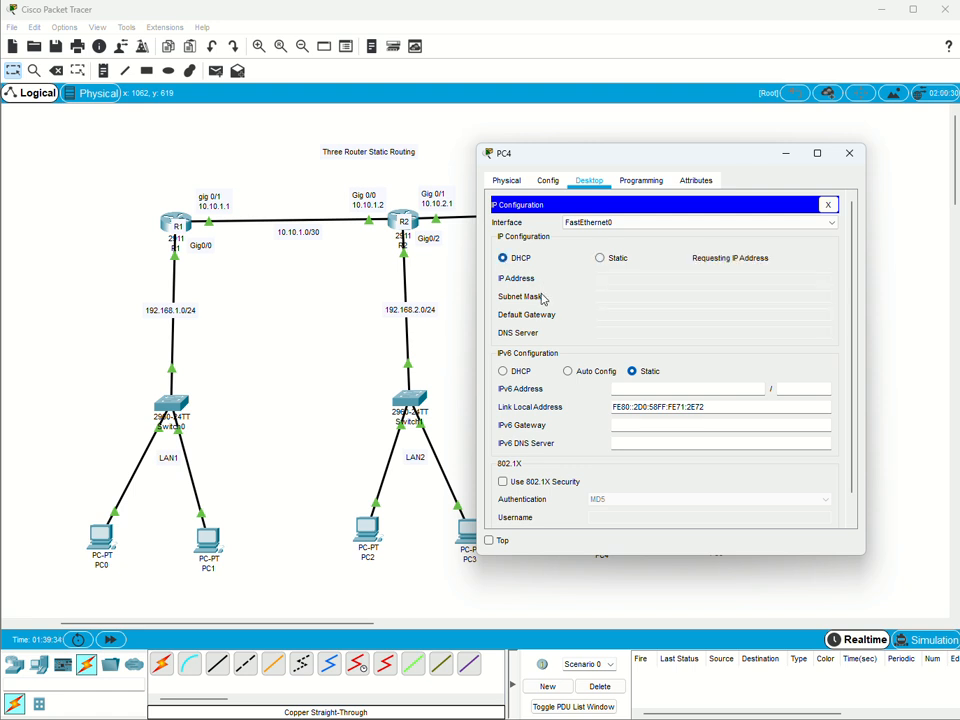
click(849, 153)
Switch PC5's IPv4 configuration in LAN3 from static to DHCP.
click(714, 528)
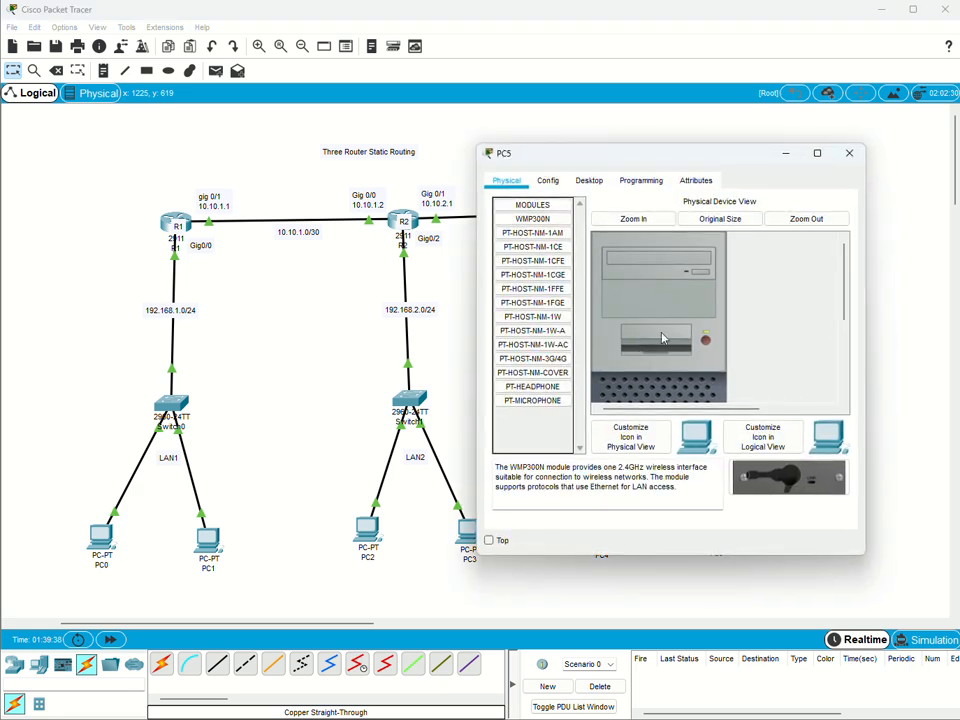
click(598, 184)
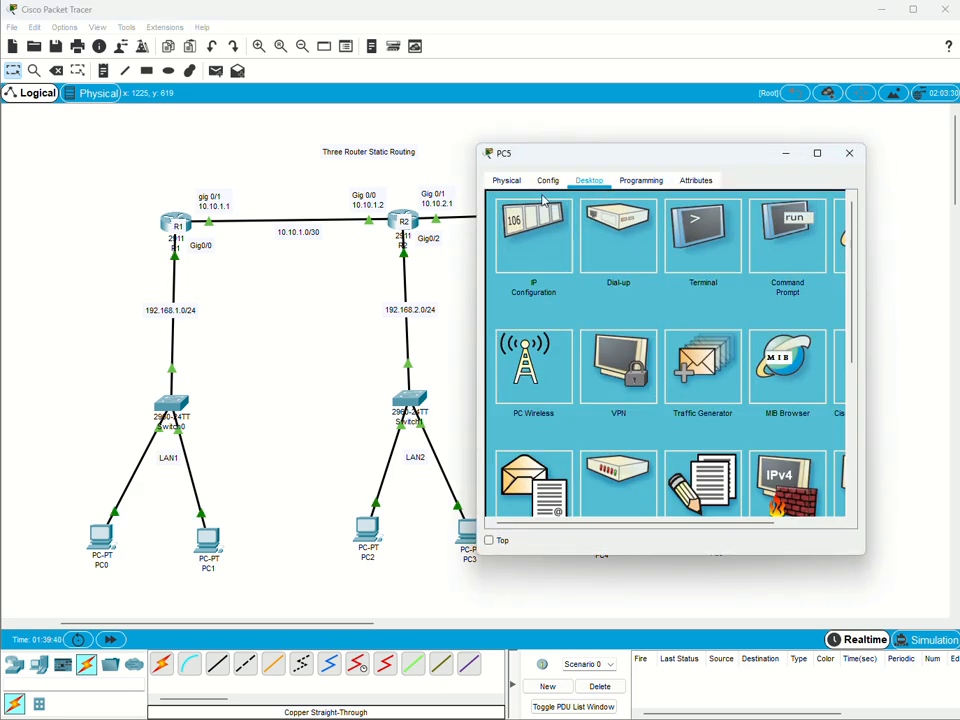
click(503, 262)
click(506, 261)
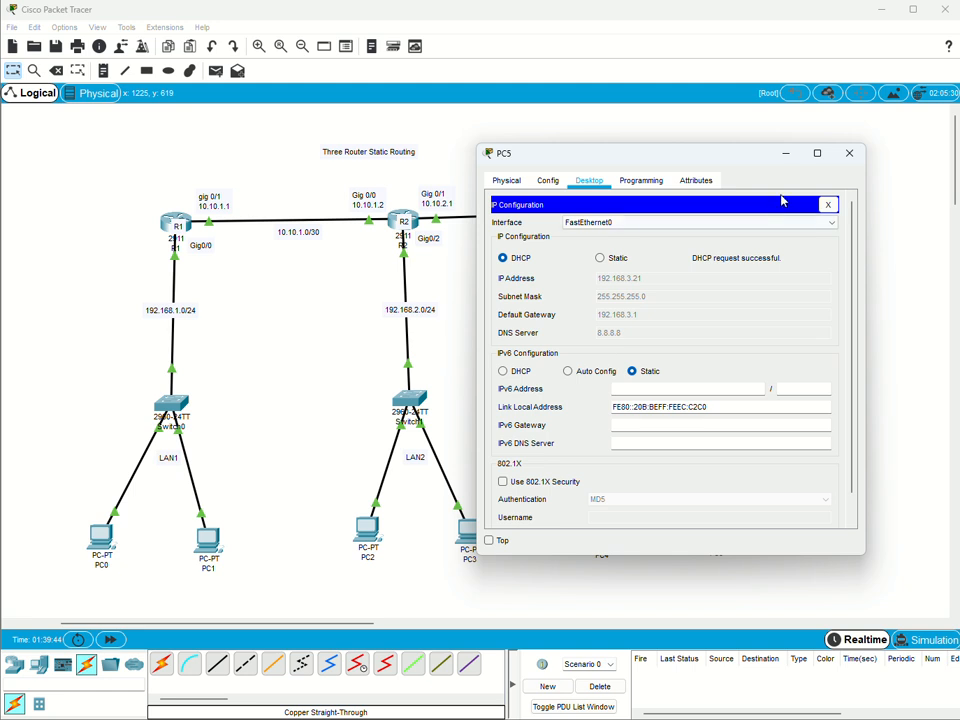
click(846, 155)
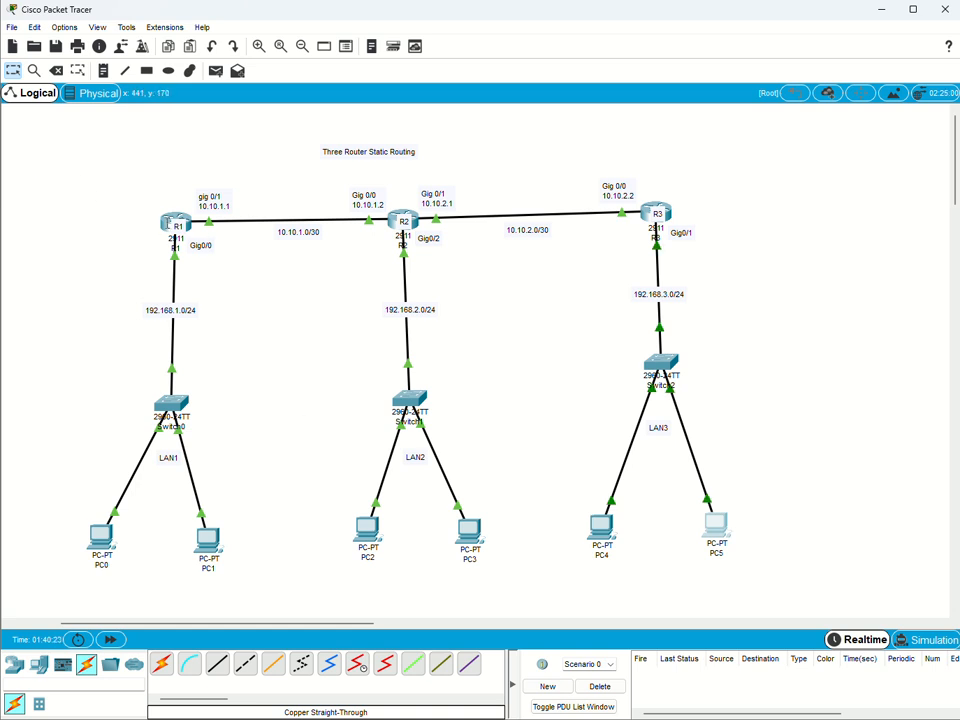
Open router R1's command line and enter global configuration mode.
click(170, 222)
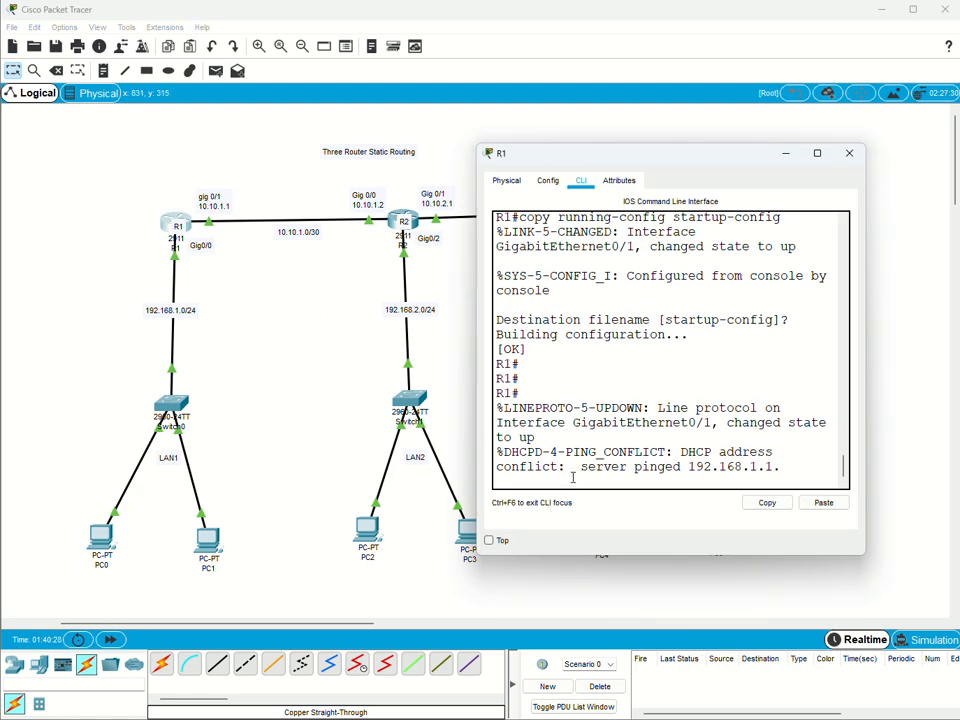
key(Return)
key(Return)
key(Return)
key(Return)
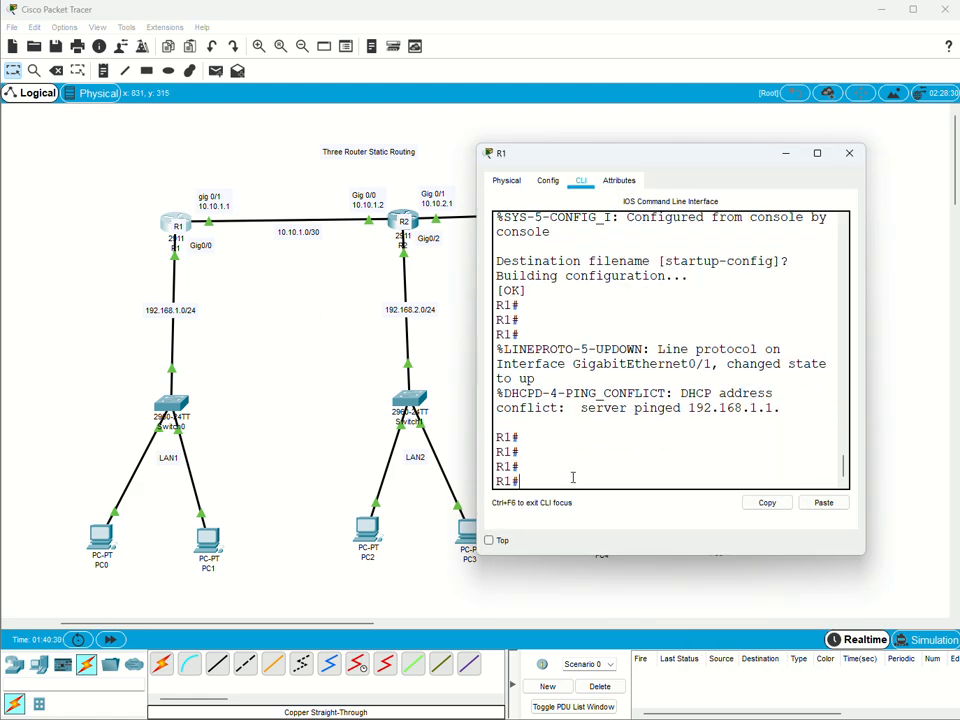
text(config t)
key(Tab)
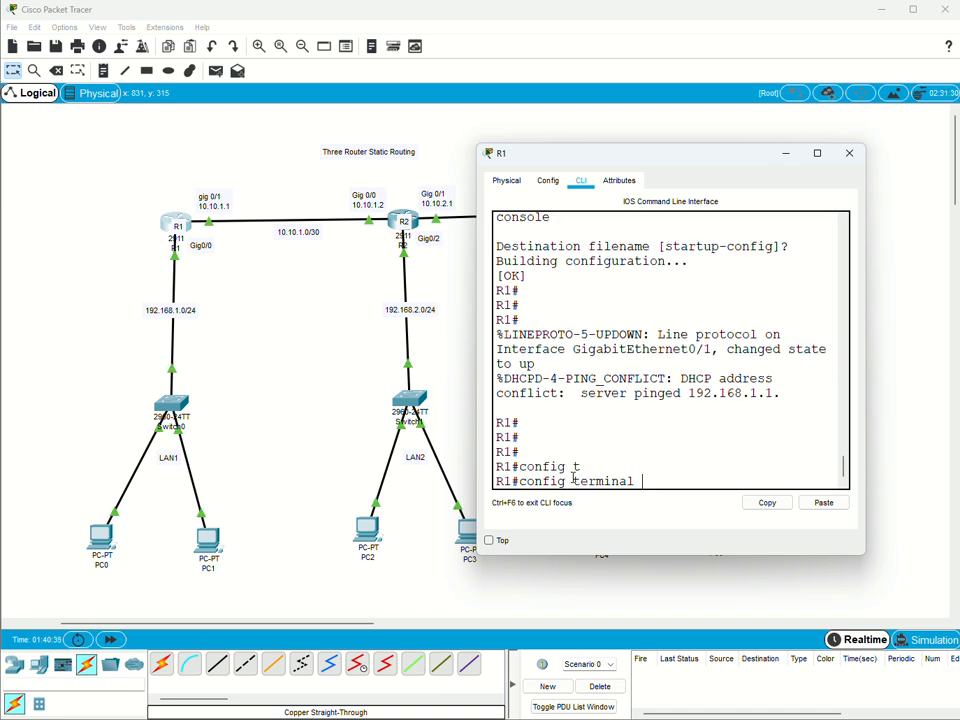
key(Return)
key(Return)
key(Return)
Add a static route on R1 to network 192.168.2.0 with mask 255.255.255.0 via next hop 10.10.1.2.
text(ip)
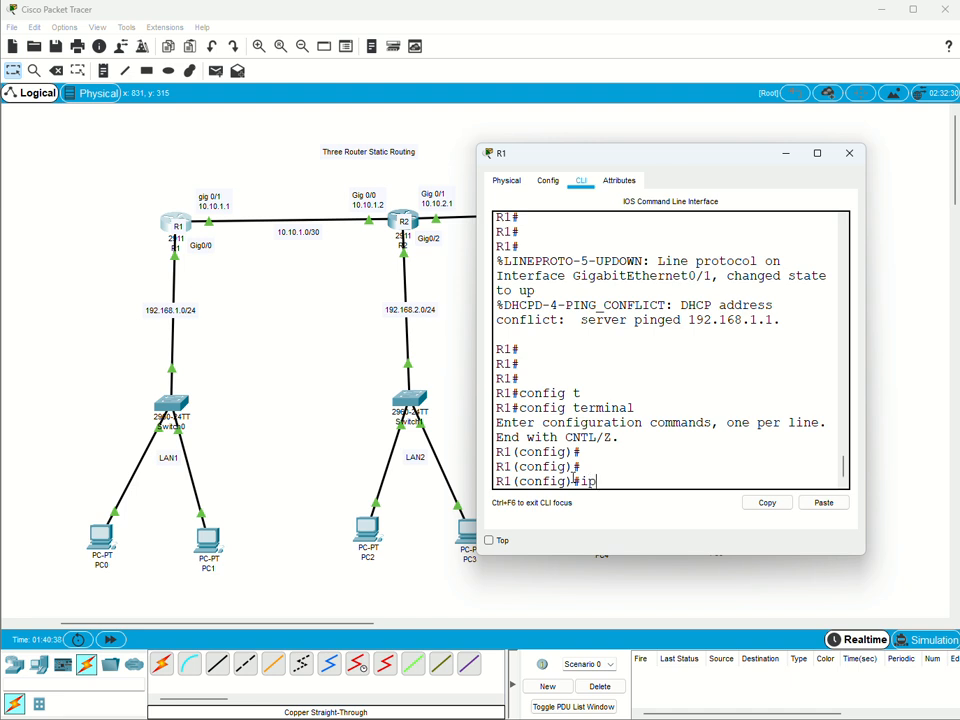
text( rout)
text(e)
text(192.1)
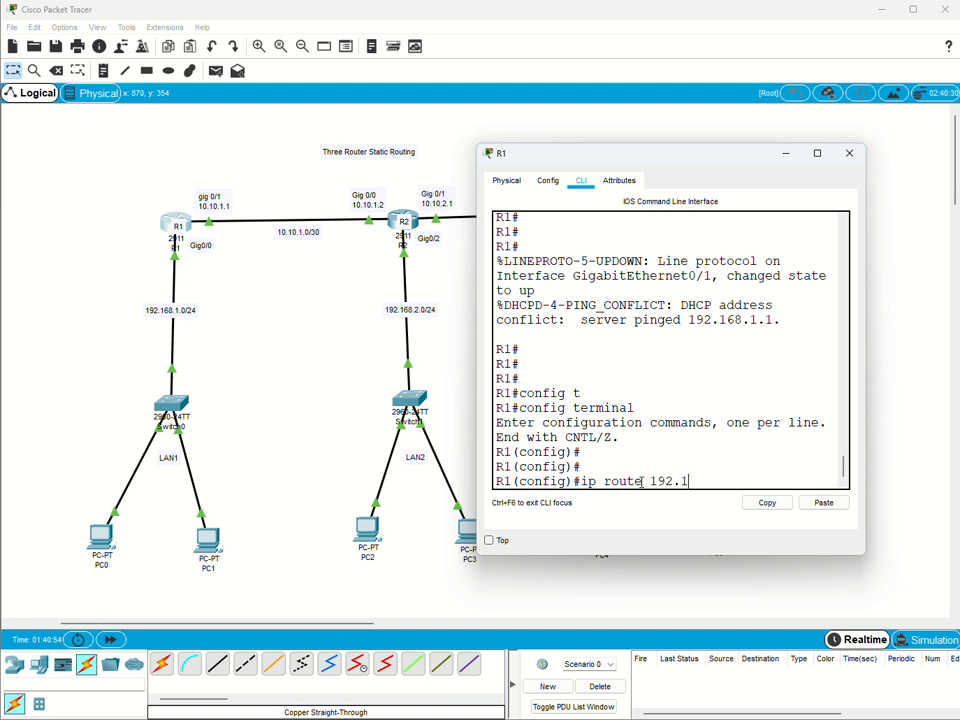
text(68.2.0 255.255.25)
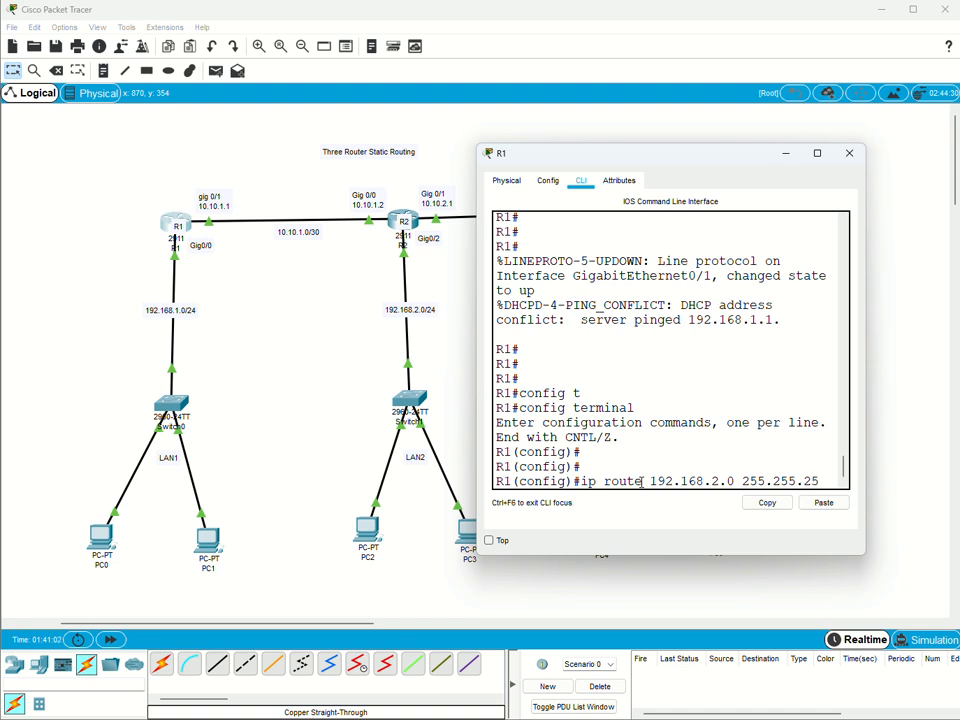
text(5.0)
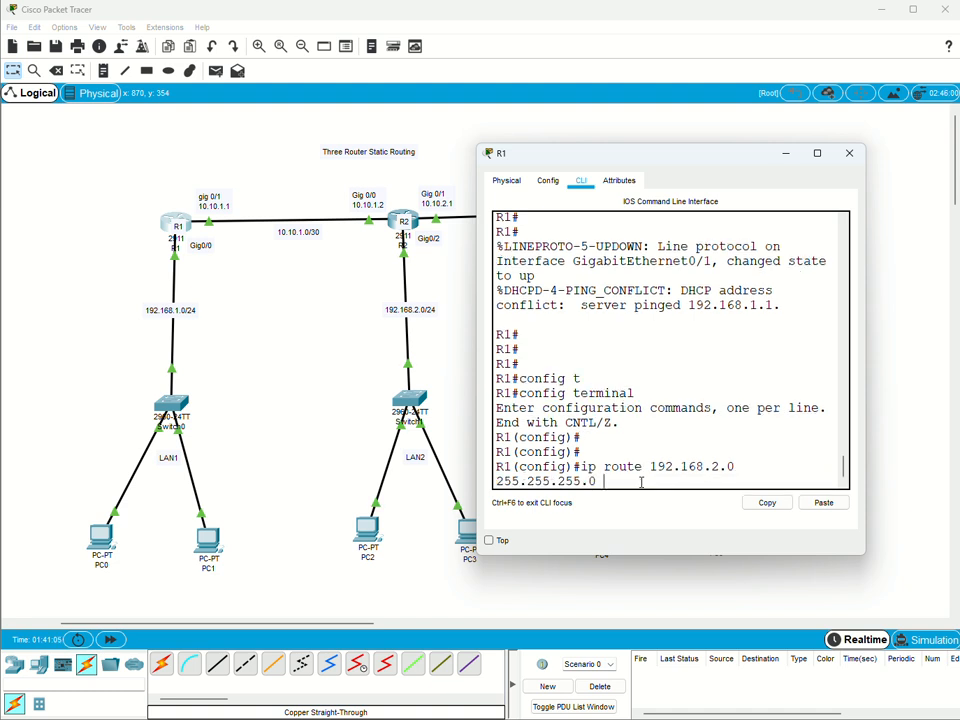
text( 10.10.1.2)
key(Return)
key(Return)
key(Return)
key(Return)
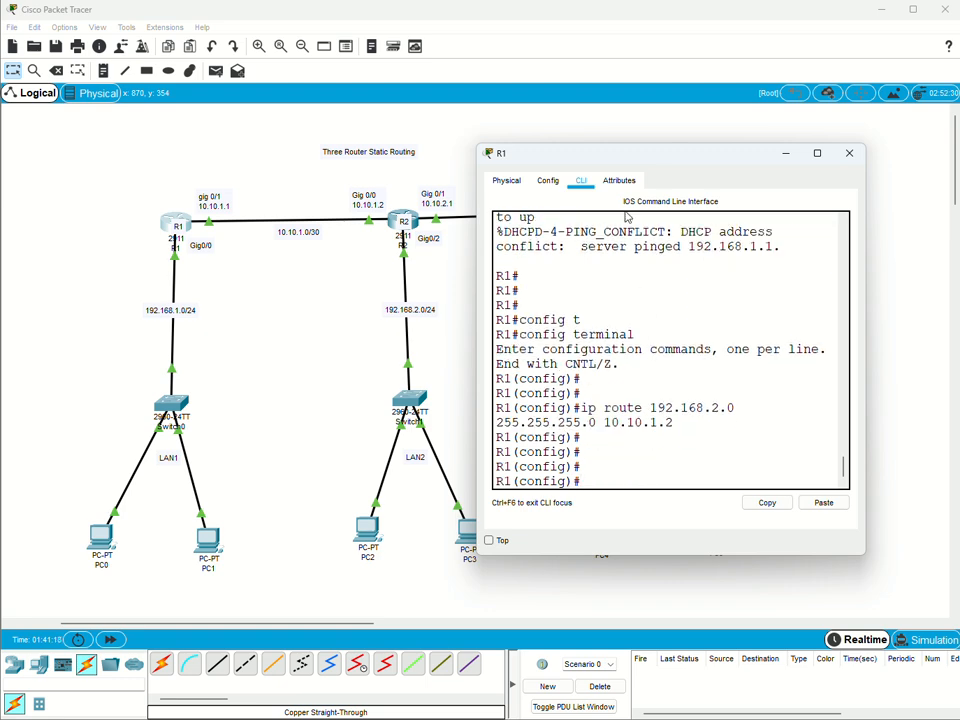
Add a static route on R1 to network 192.168.3.0 with mask 255.255.255.0 via next hop 10.10.1.2.
drag(666, 157, 328, 240)
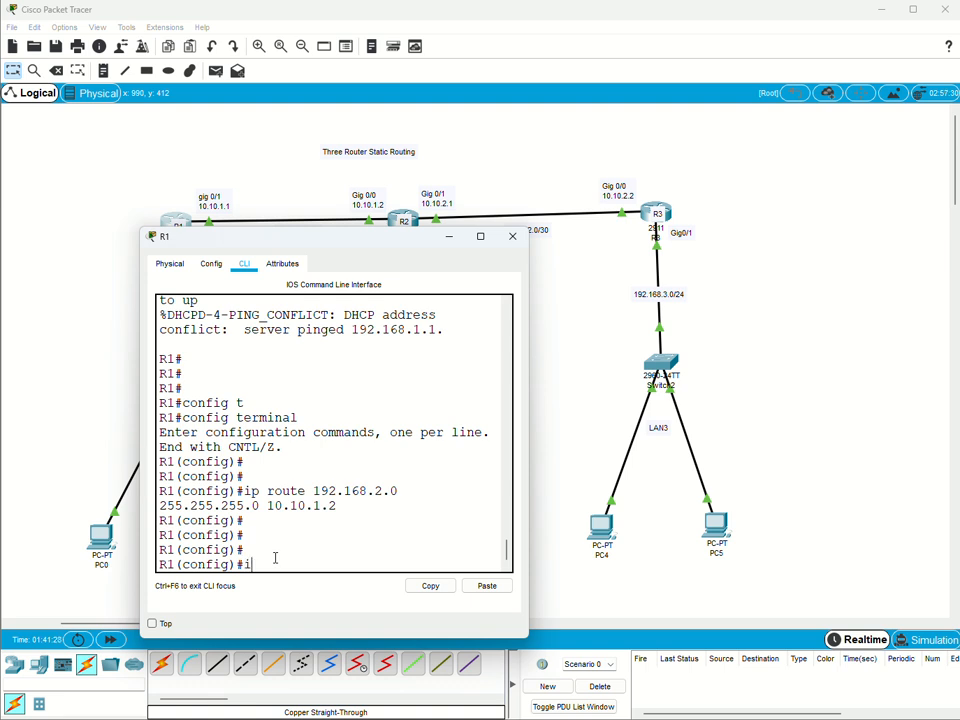
text(p route 192.168)
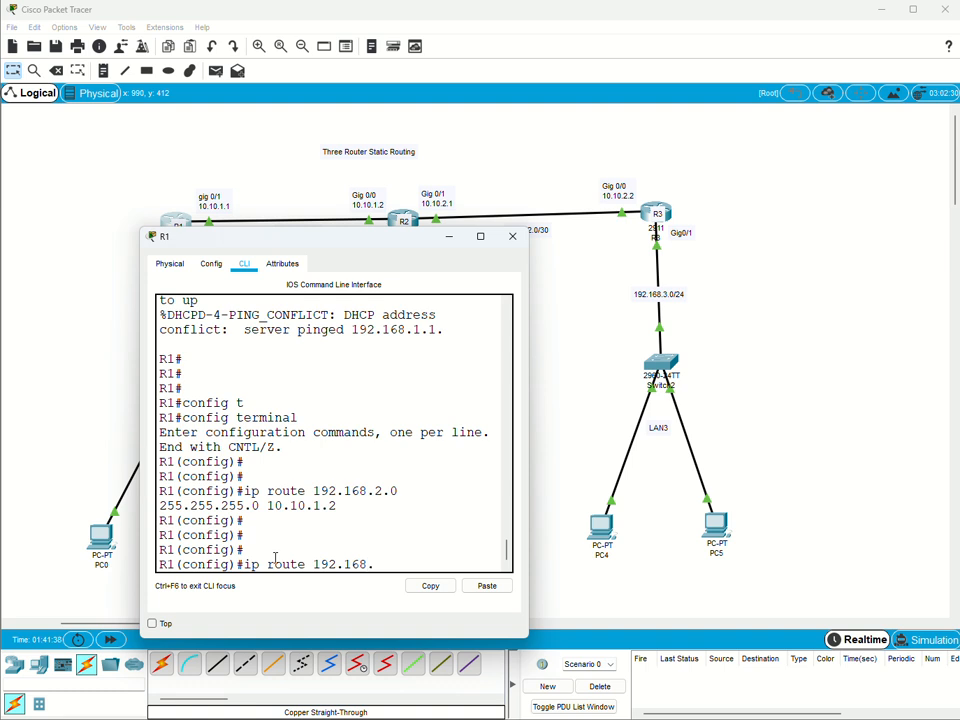
text(.3.0)
text( 255.2)
text(55.)
text(25)
text(55.)
text(0)
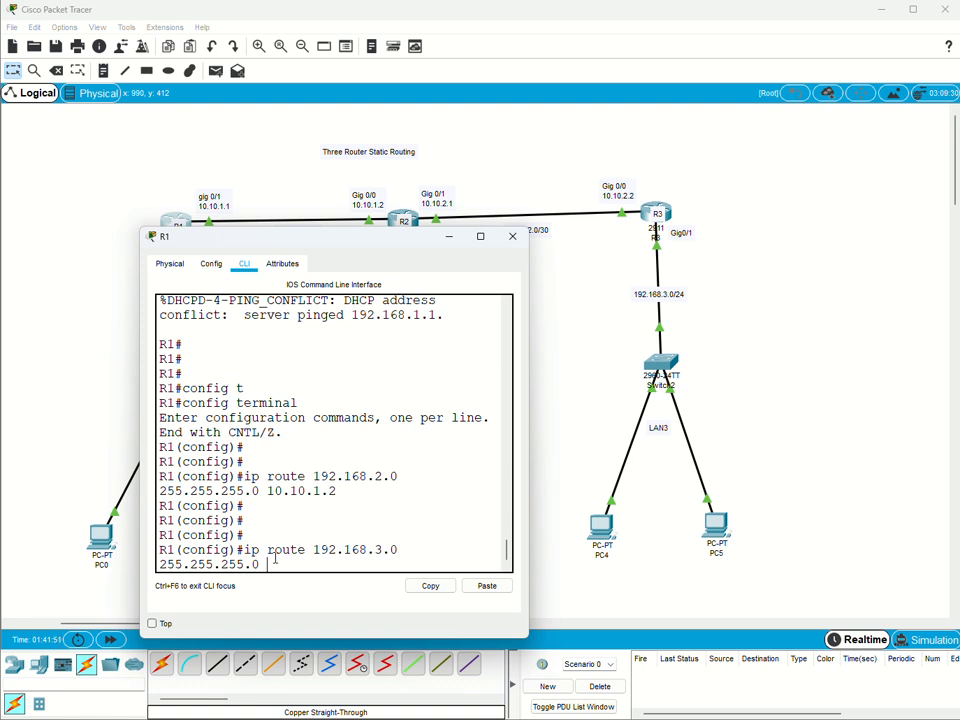
text( 10.10.1.2)
key(Return)
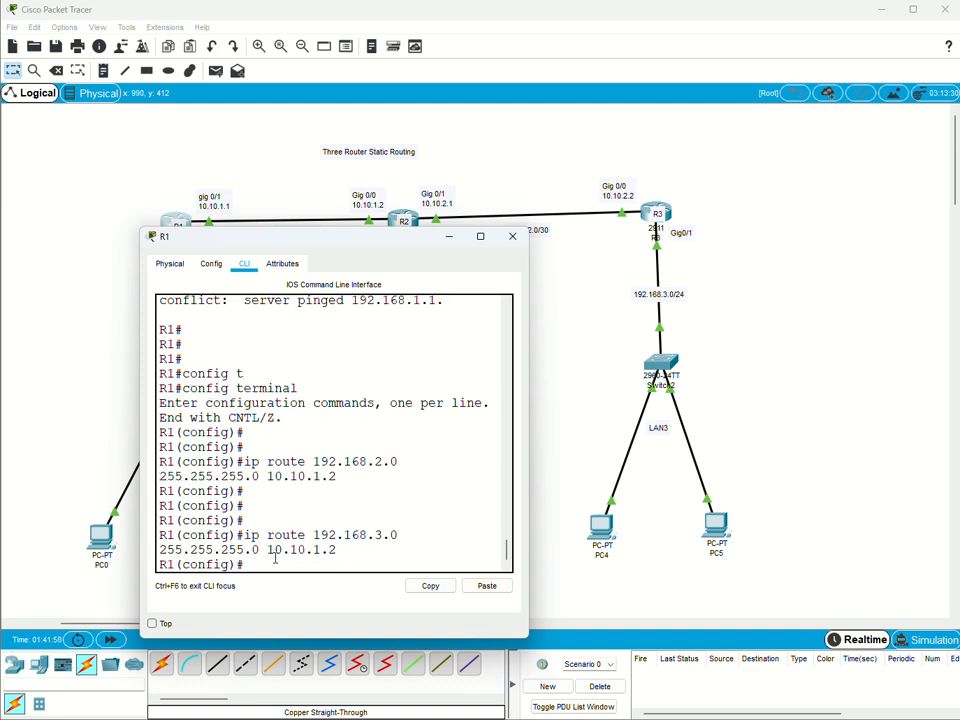
key(Return)
key(Return)
key(Return)
key(Return)
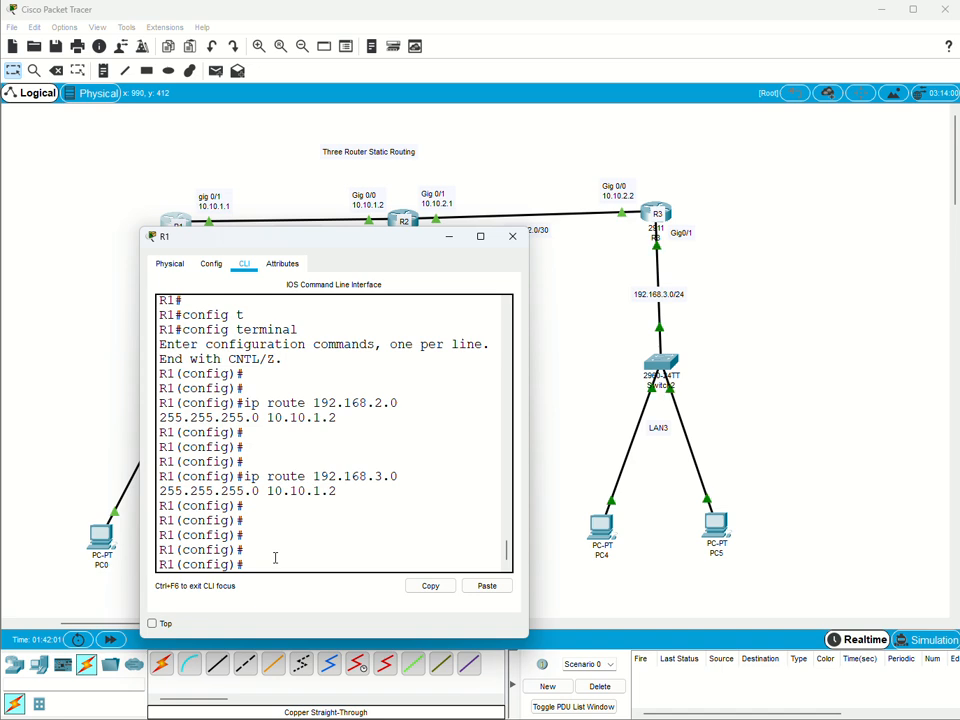
Put R1's window away, open router R2's command line and enter global configuration mode.
click(450, 240)
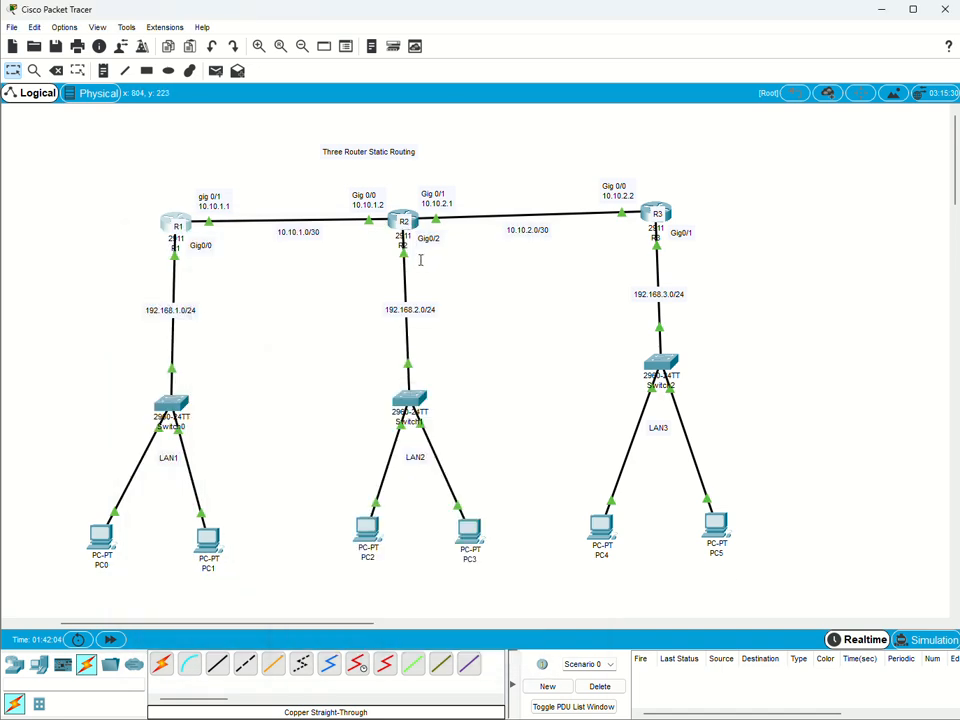
click(396, 220)
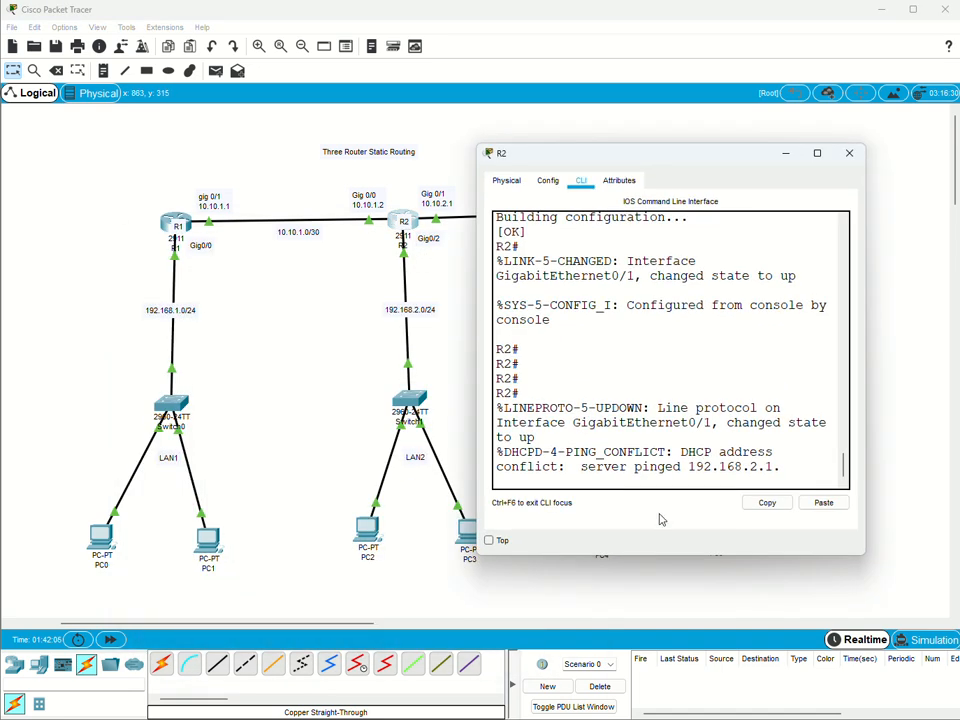
key(Return)
key(Return)
key(Return)
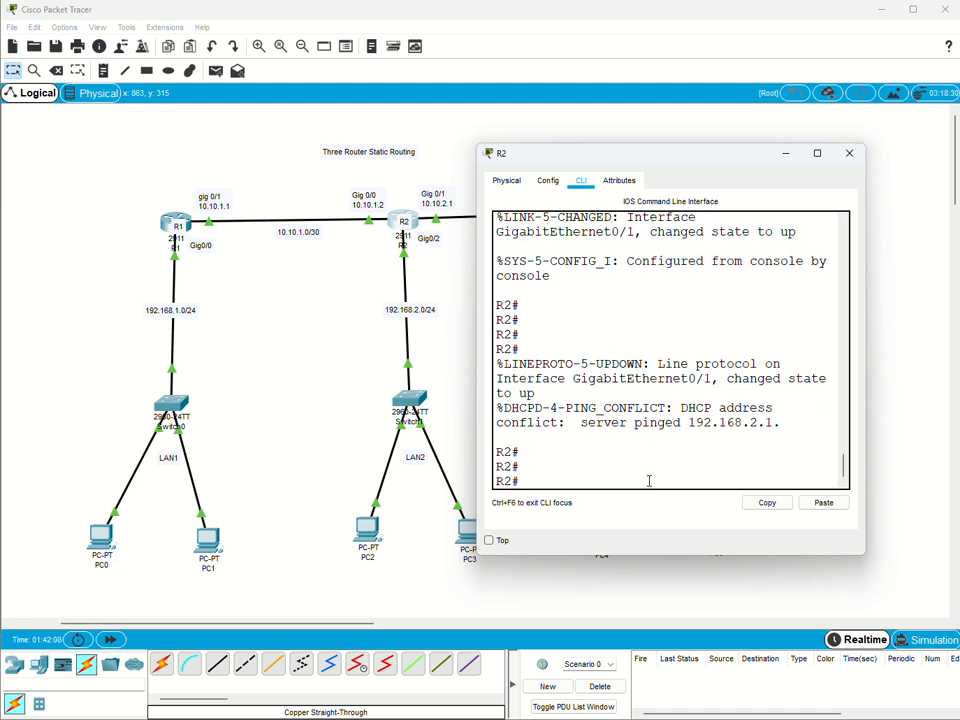
text(config t)
key(Return)
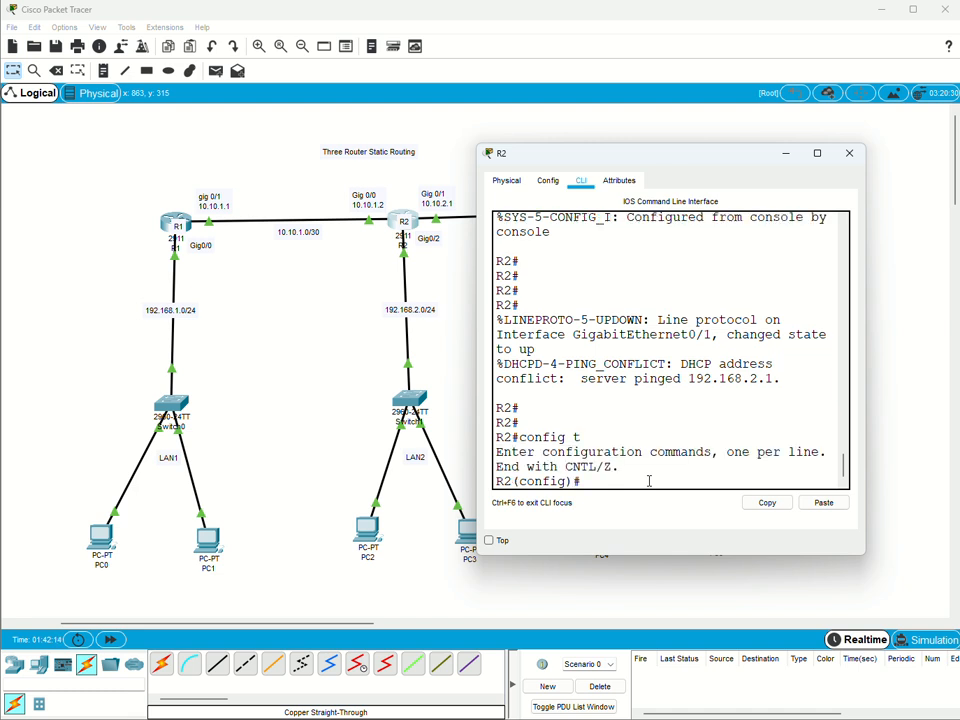
key(Return)
key(Return)
Add a static route on R2 to network 192.168.1.0 with mask 255.255.255.0 via next hop 10.10.1.1.
text(i)
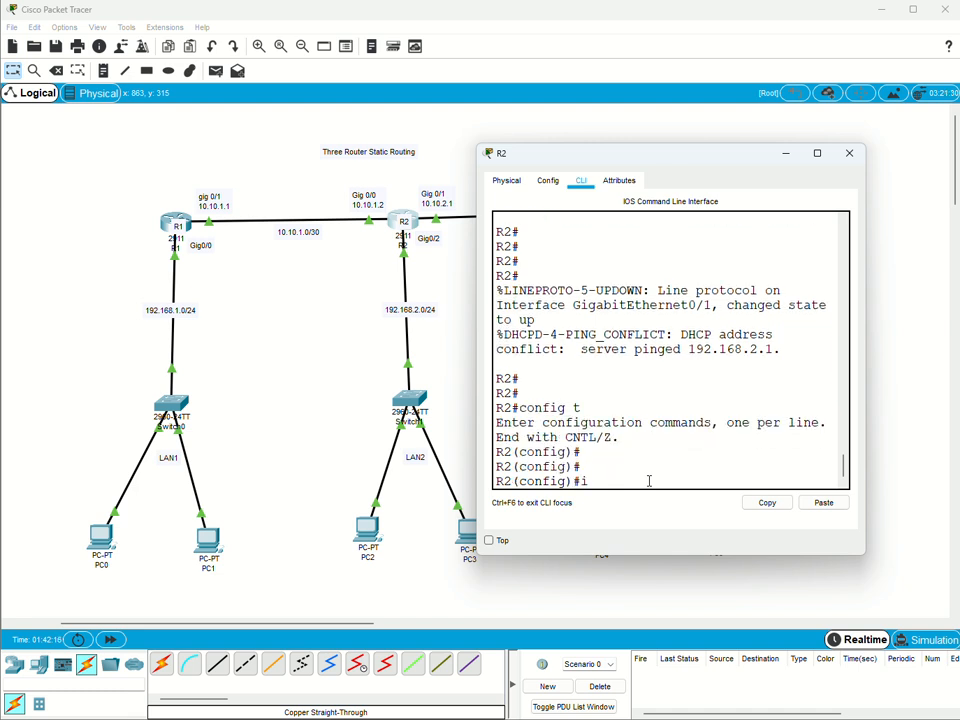
text(p route)
click(160, 312)
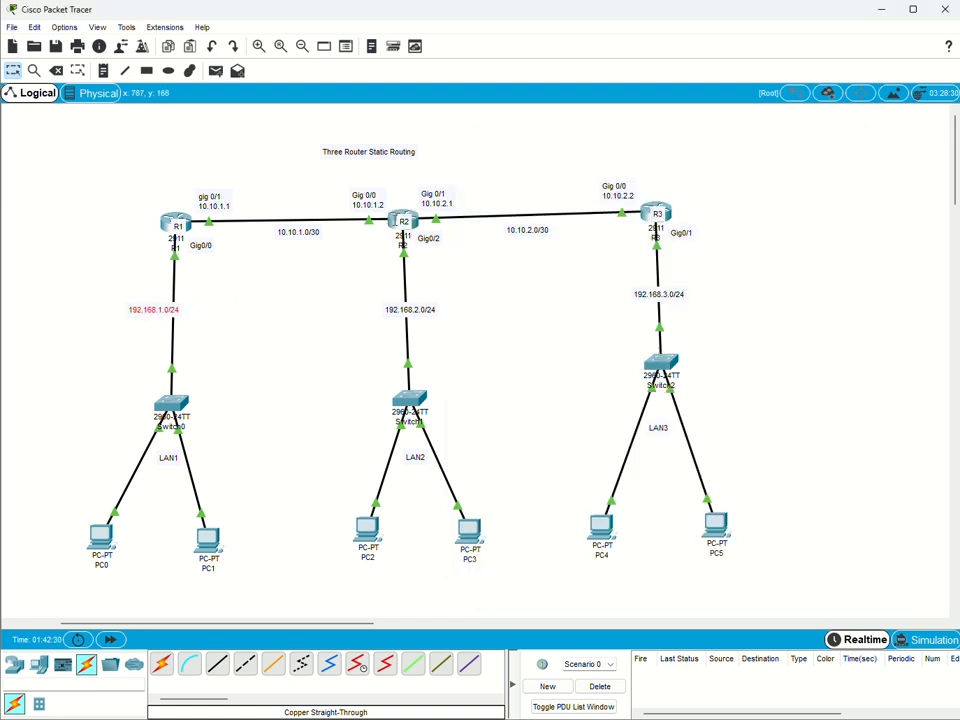
click(403, 222)
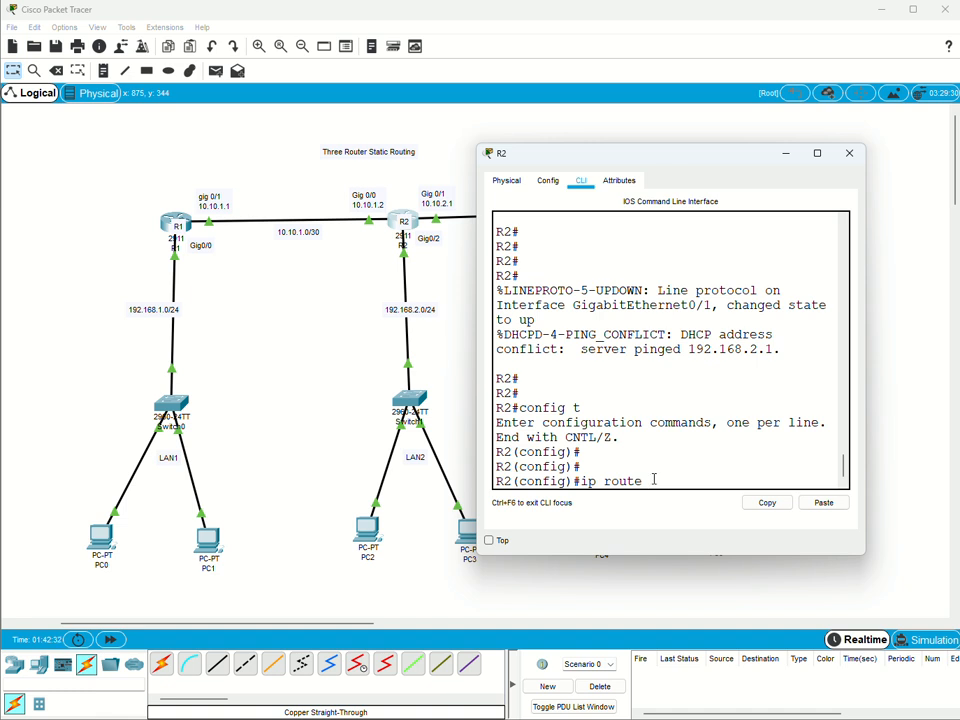
text(192.168.1.0 255.255.)
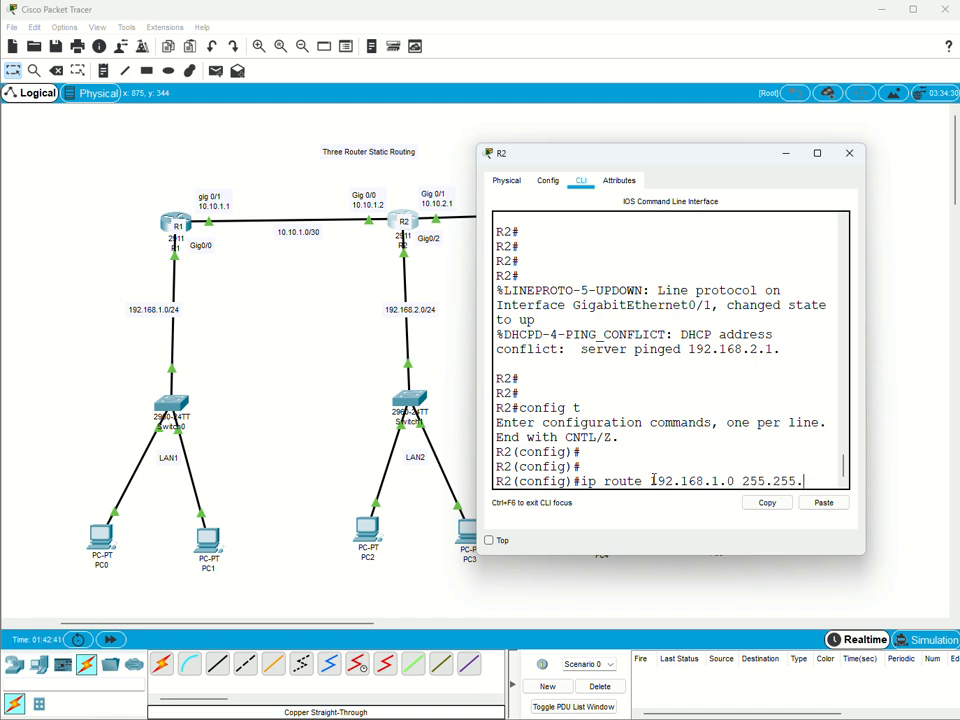
text(255.)
text(0 )
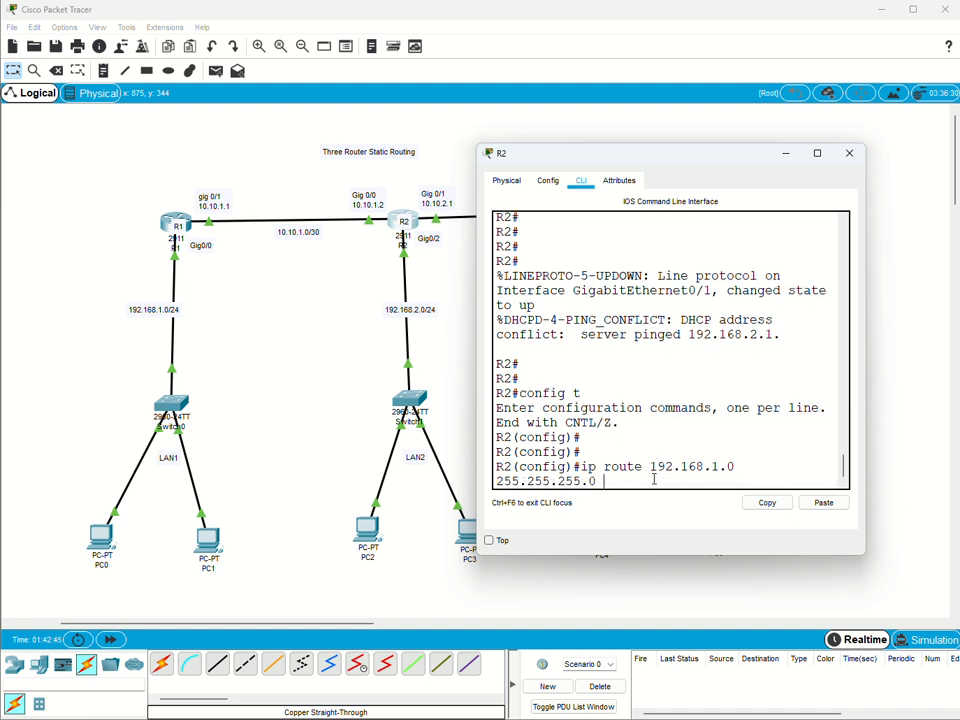
text(10.10.1.1)
key(Return)
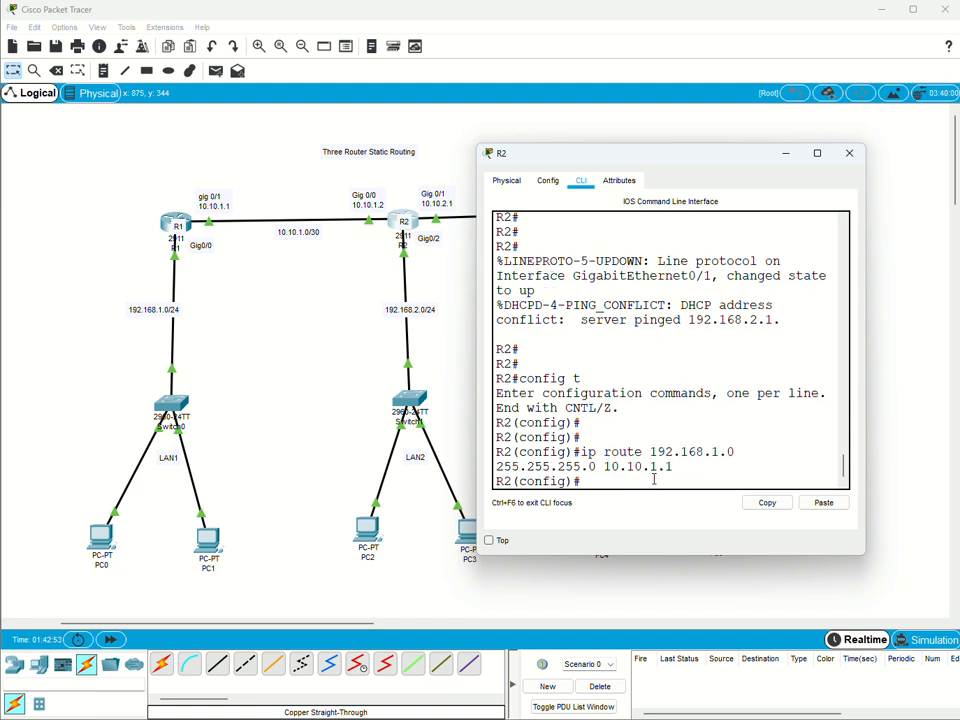
key(Return)
key(Return)
key(Return)
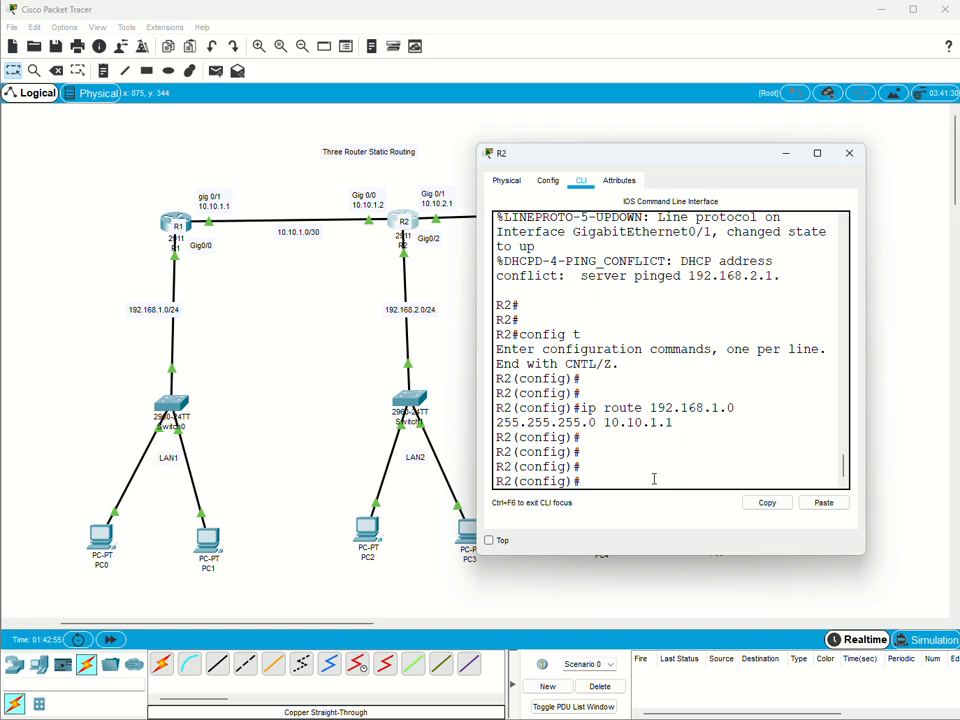
Add a static route on R2 to network 192.168.3.0 with mask 255.255.255.0 via next hop 10.10.2.2.
drag(703, 154, 358, 248)
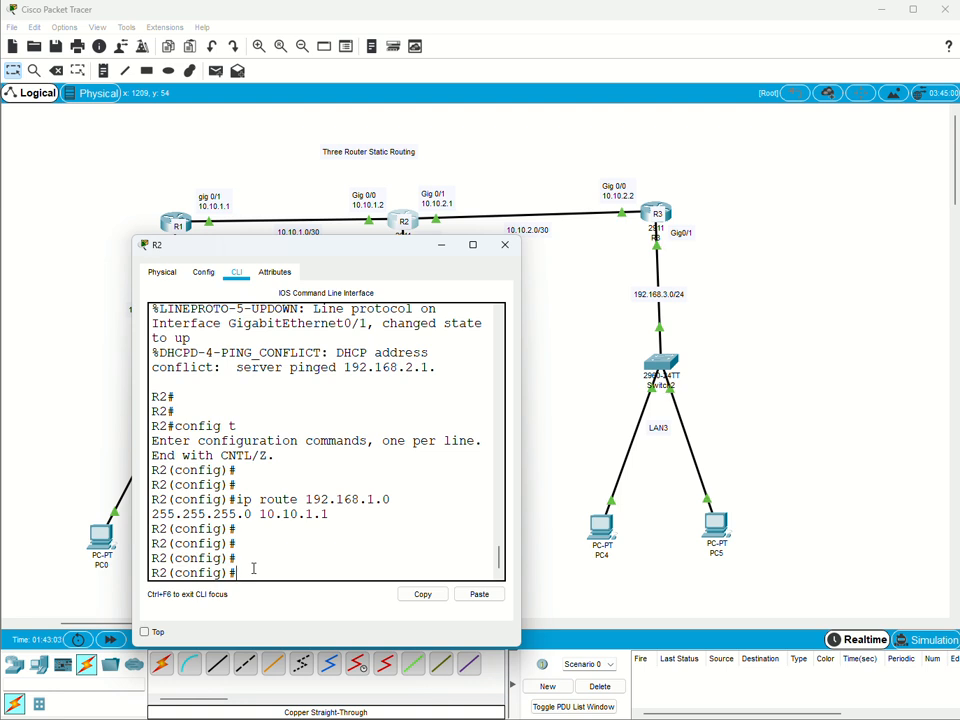
text(ip route 192.1)
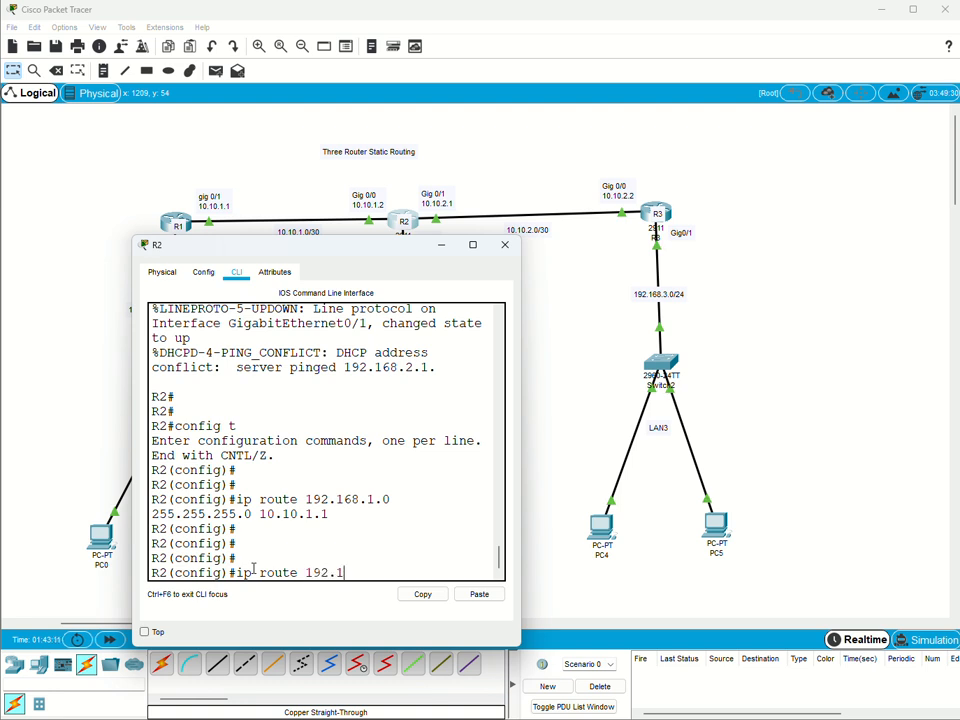
text(68.3.0 255.255.)
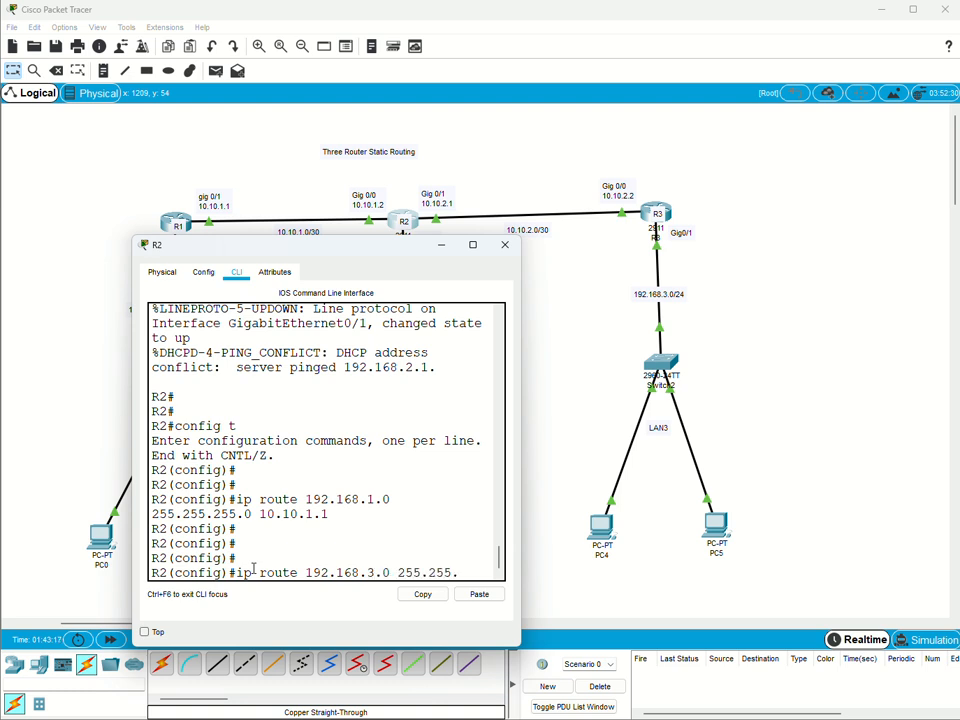
text(255.0)
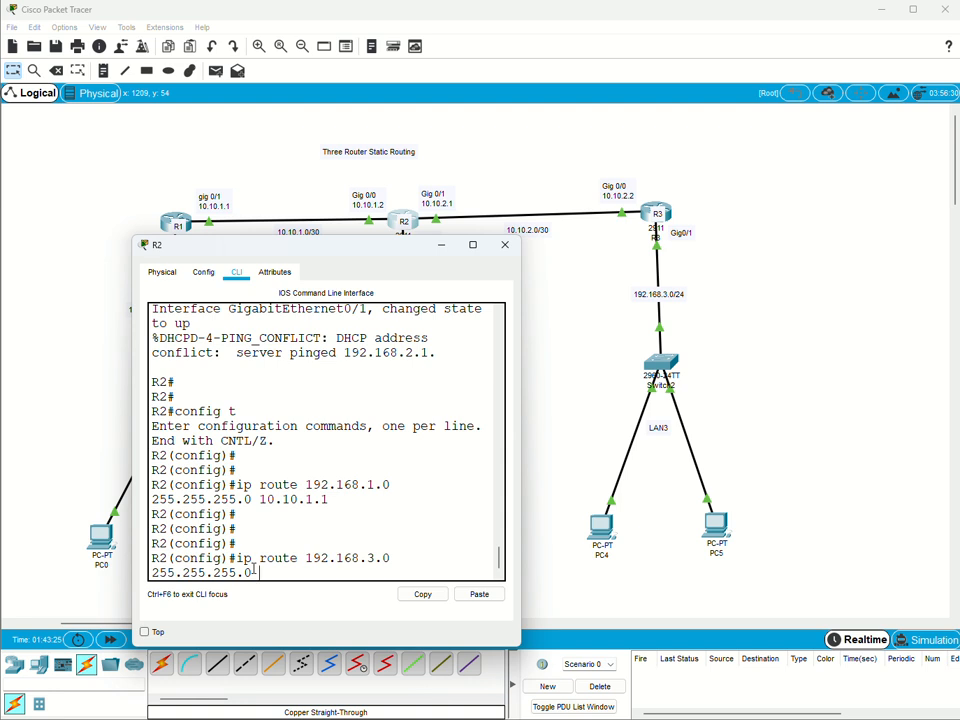
text(10.10.2.2)
key(Return)
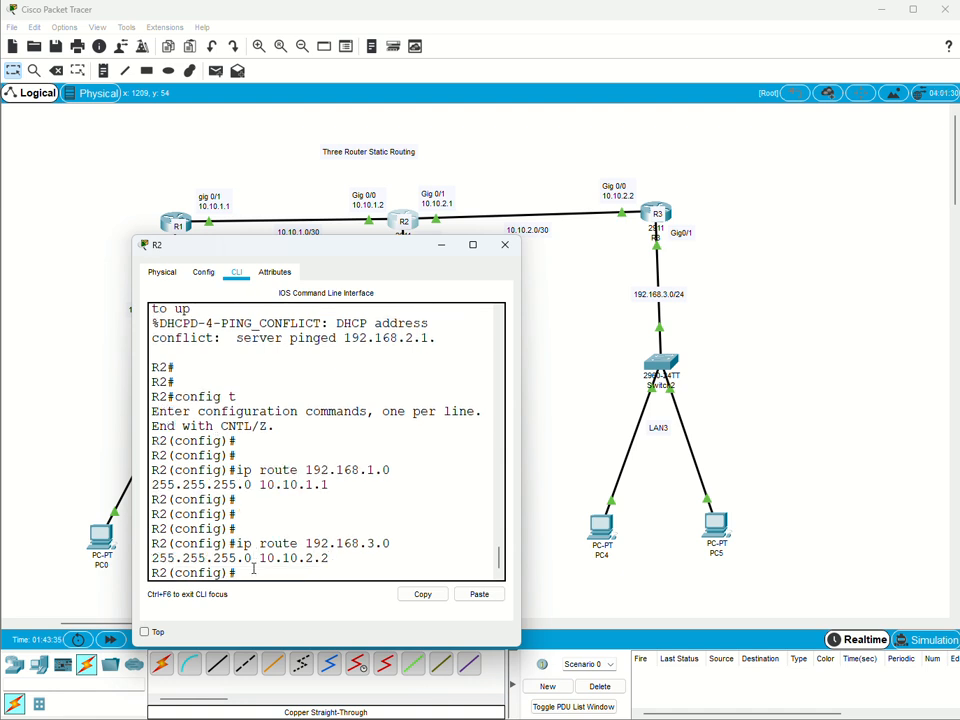
key(Return)
key(Return)
key(Return)
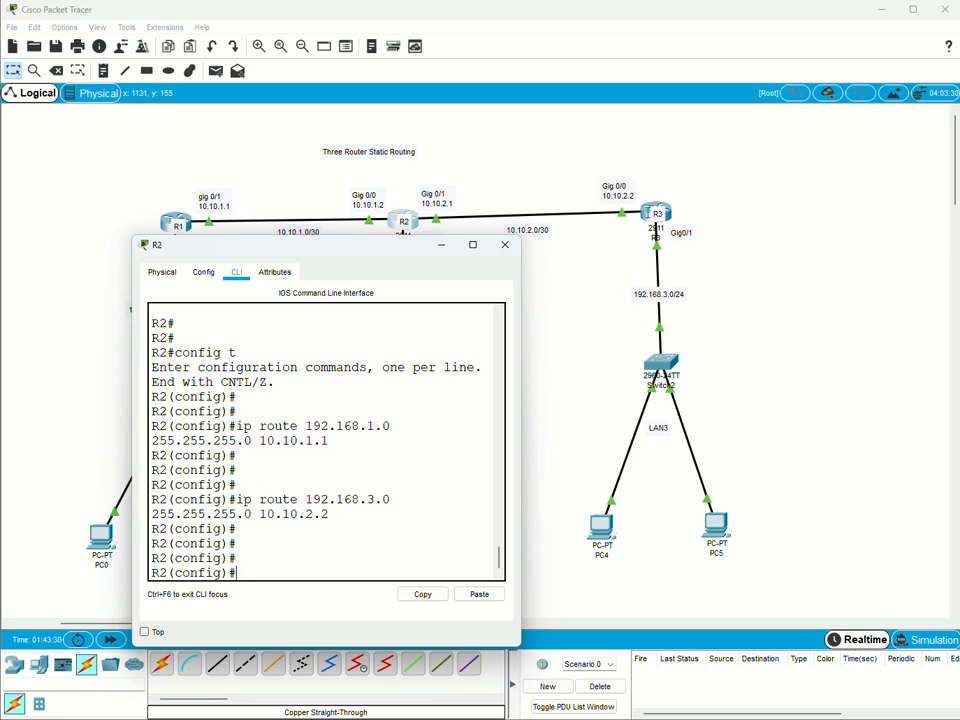
Close R2's window, open router R3's command line and enter global configuration mode.
click(505, 244)
click(656, 215)
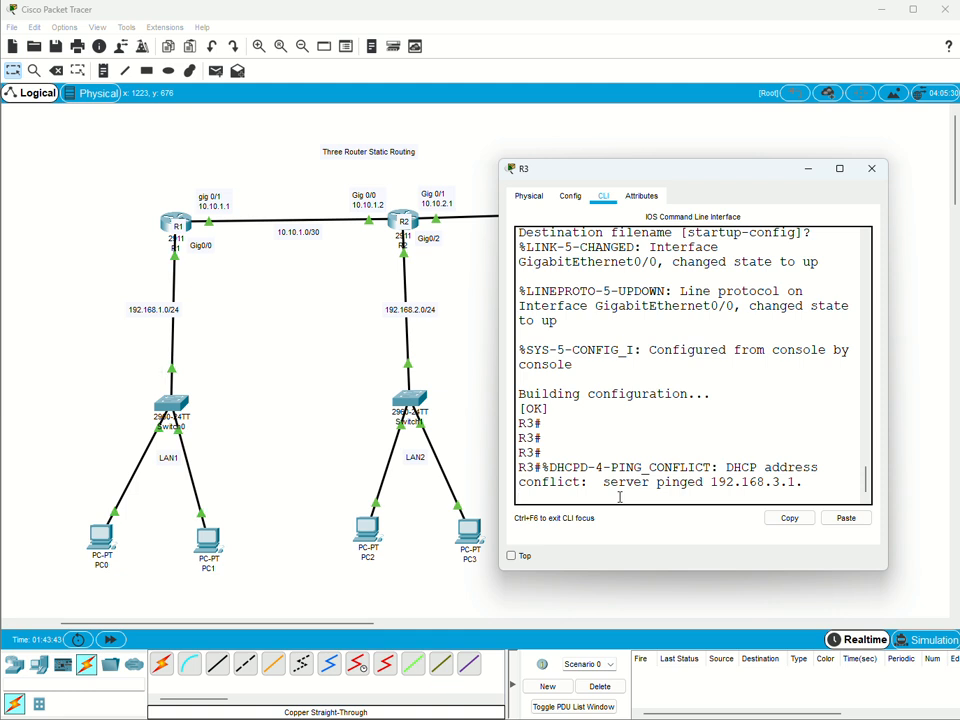
key(Return)
key(Return)
key(Return)
text(co)
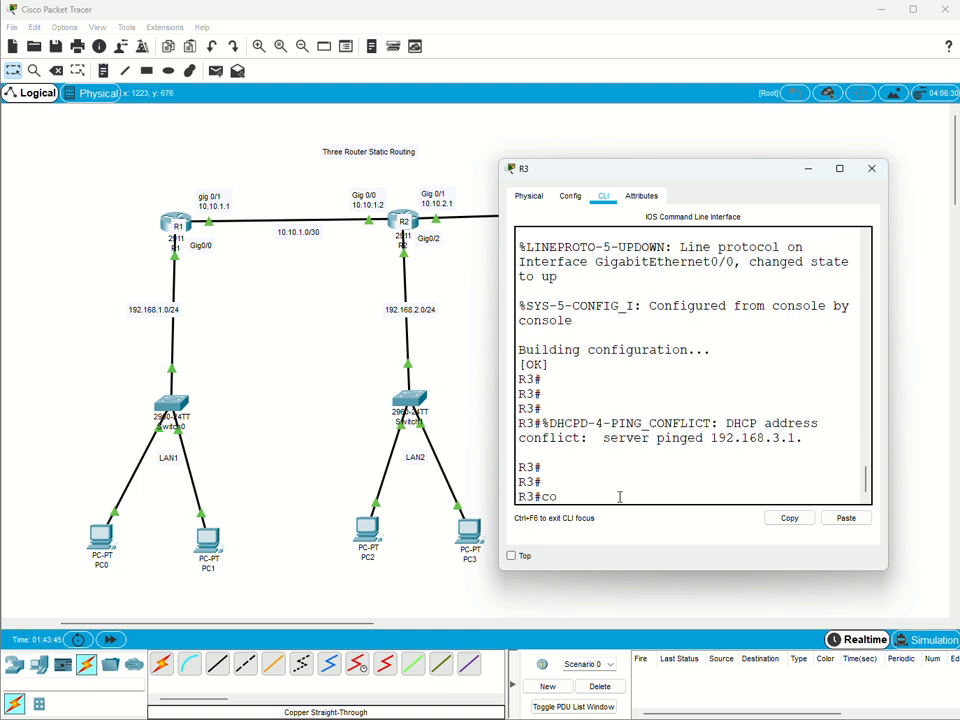
text(nfig t)
key(Return)
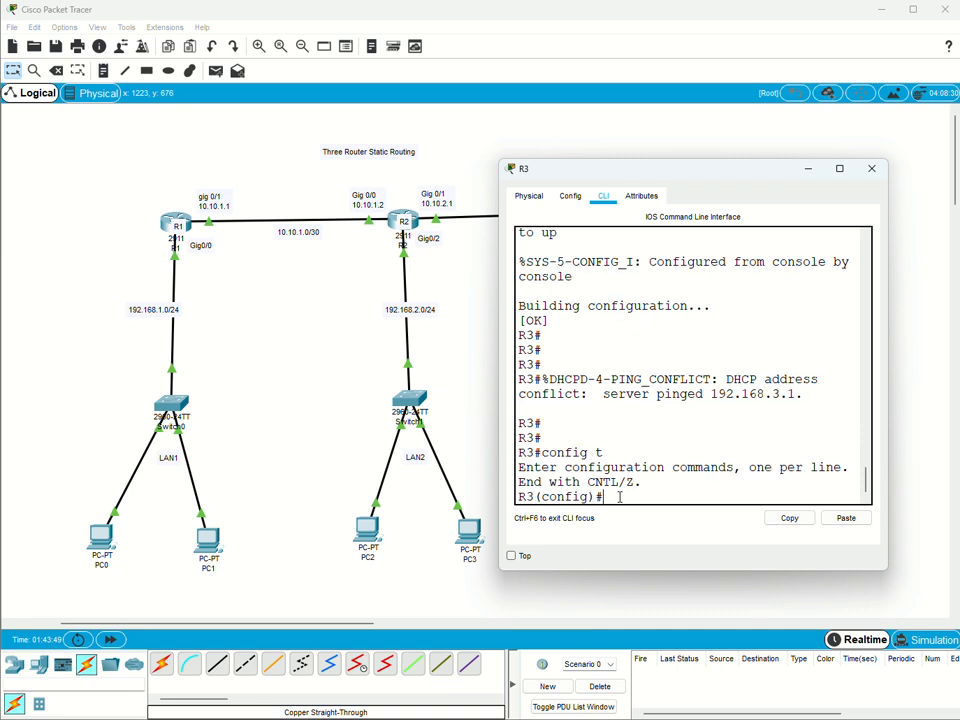
key(Return)
Add a static route on R3 to network 192.168.2.0 with mask 255.255.255.0 via next hop 10.10.2.1.
text(ip route)
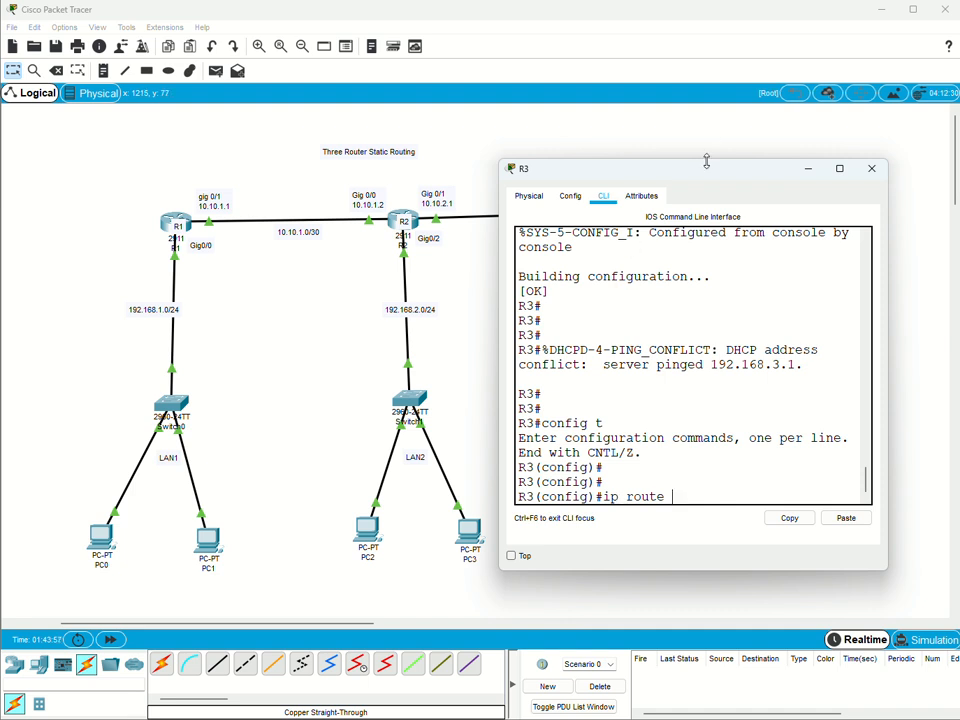
drag(707, 161, 707, 162)
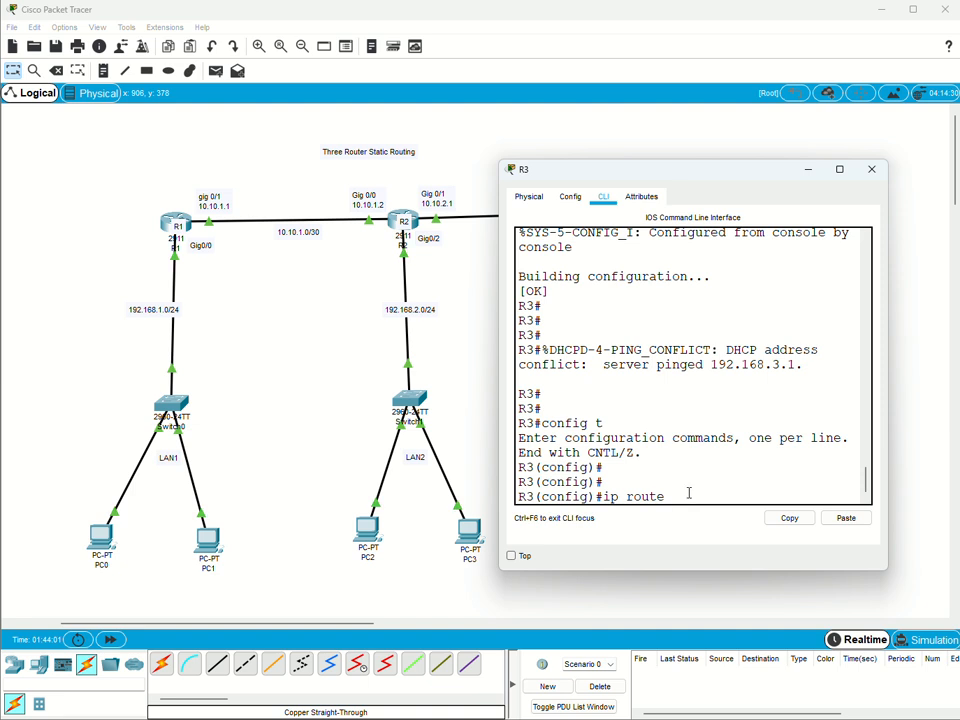
text(192.168.2.0)
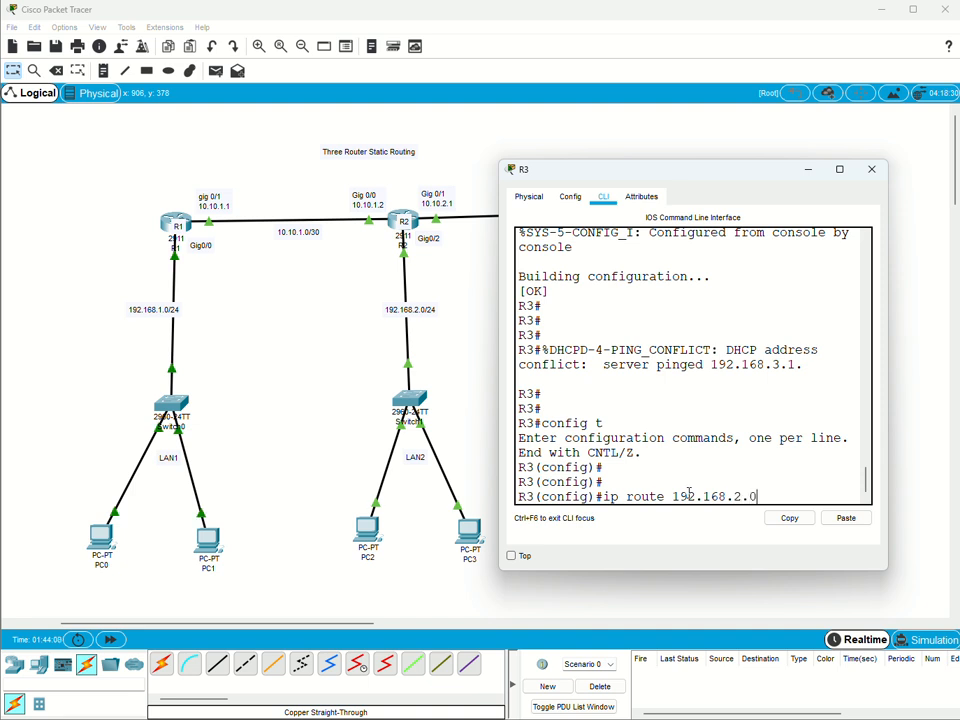
text( 255.2)
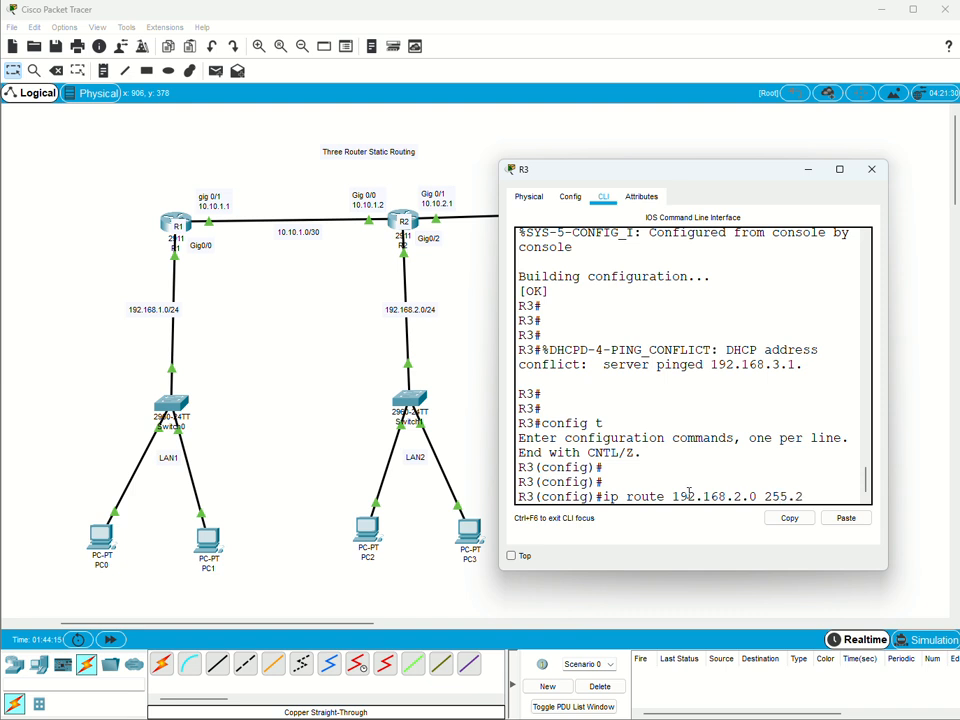
text(55.255.0)
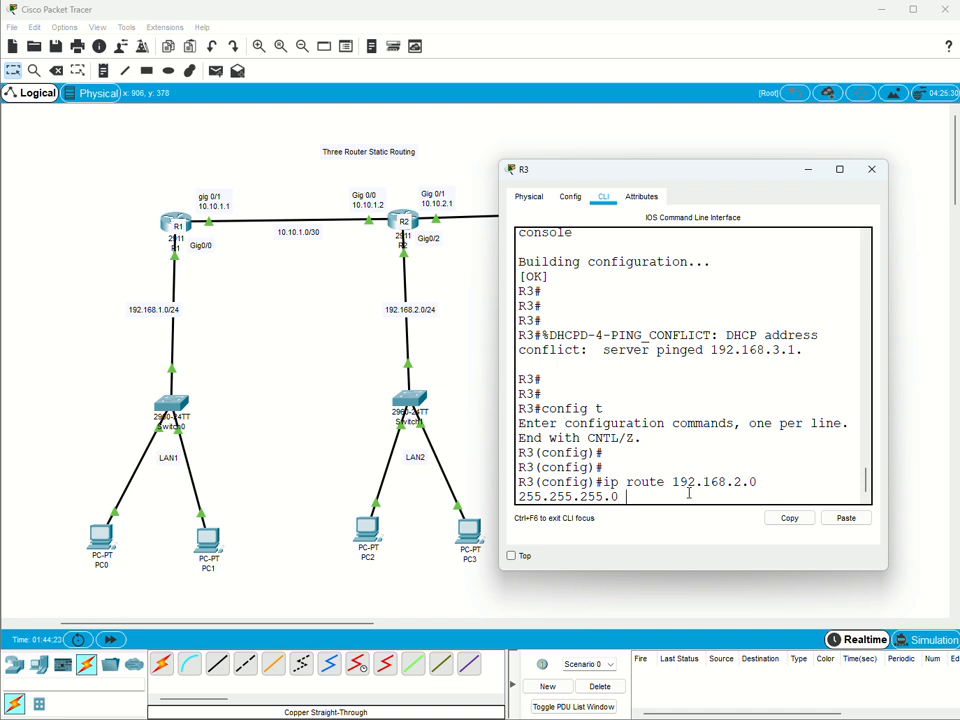
text(10.10.2 .)
key(Return)
key(Return)
key(Return)
key(Return)
key(Return)
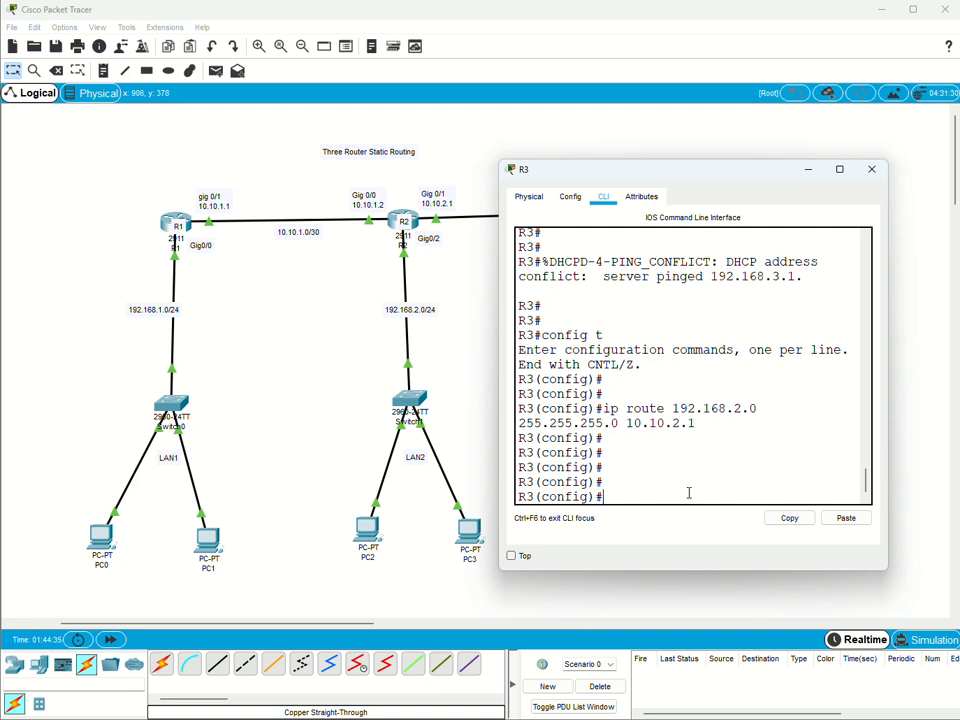
Add a static route on R3 to network 192.168.1.0 with mask 255.255.255.0 via next hop 10.10.2.1.
text(ip route)
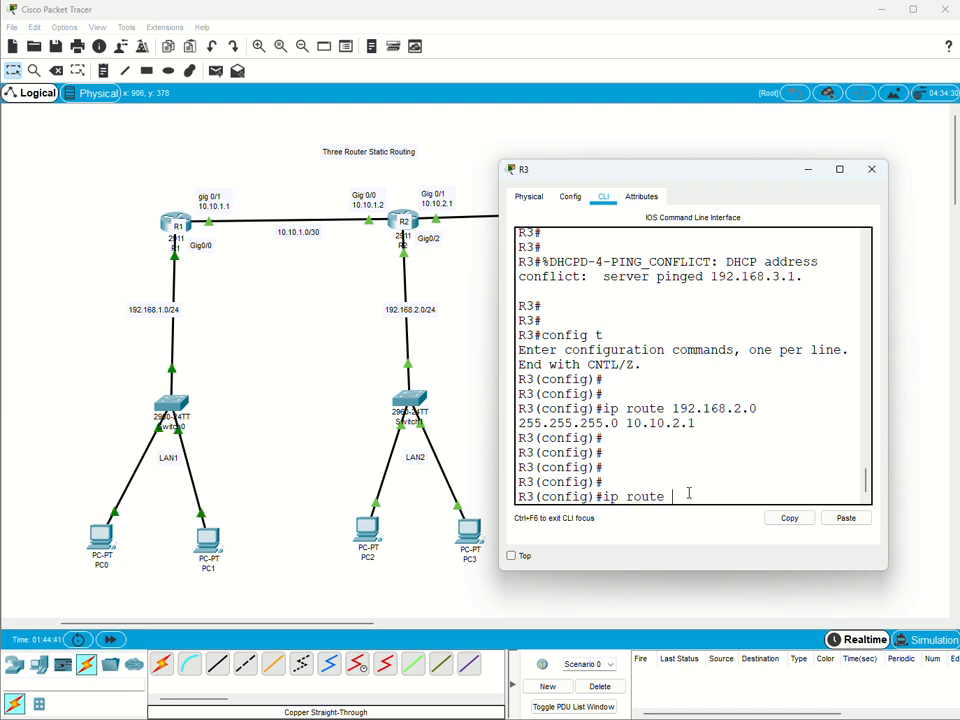
text( 192.168)
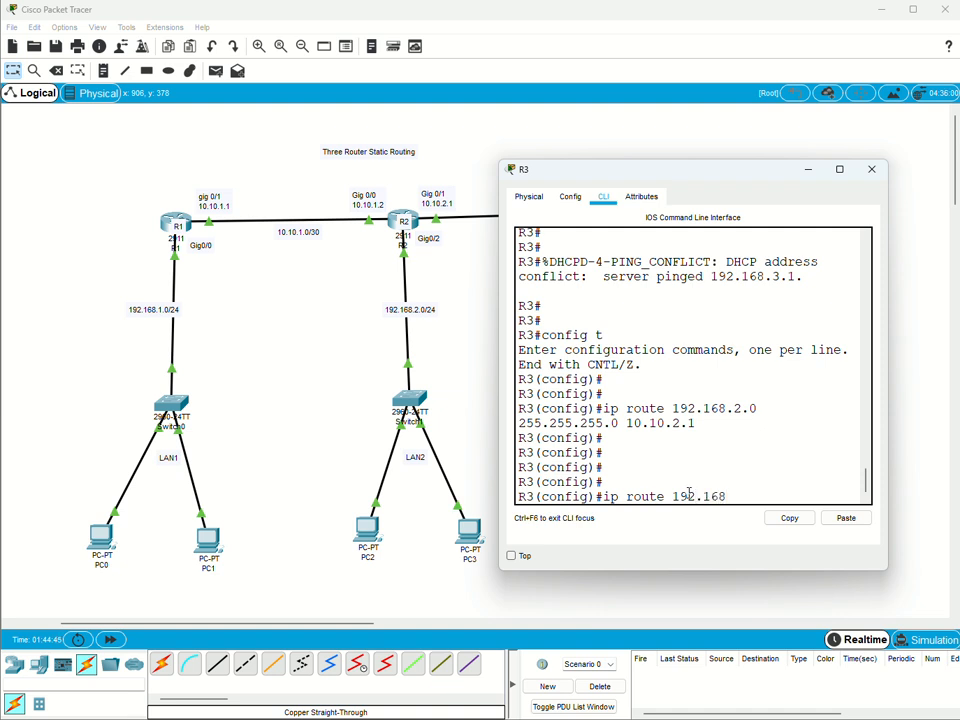
text(.1.0 255.255.255)
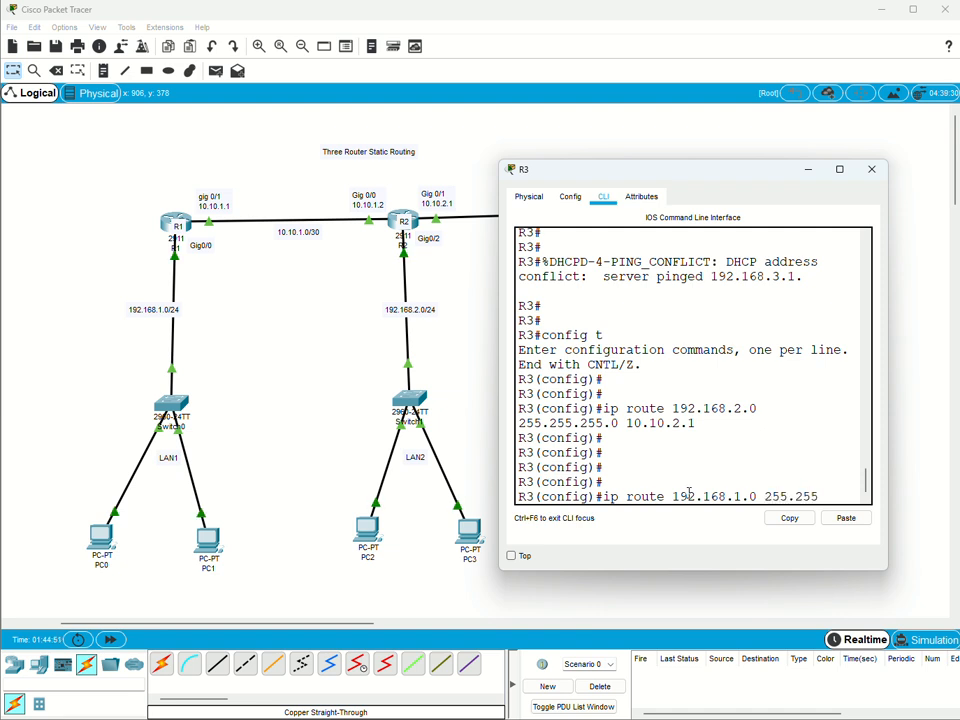
text(.255.0 )
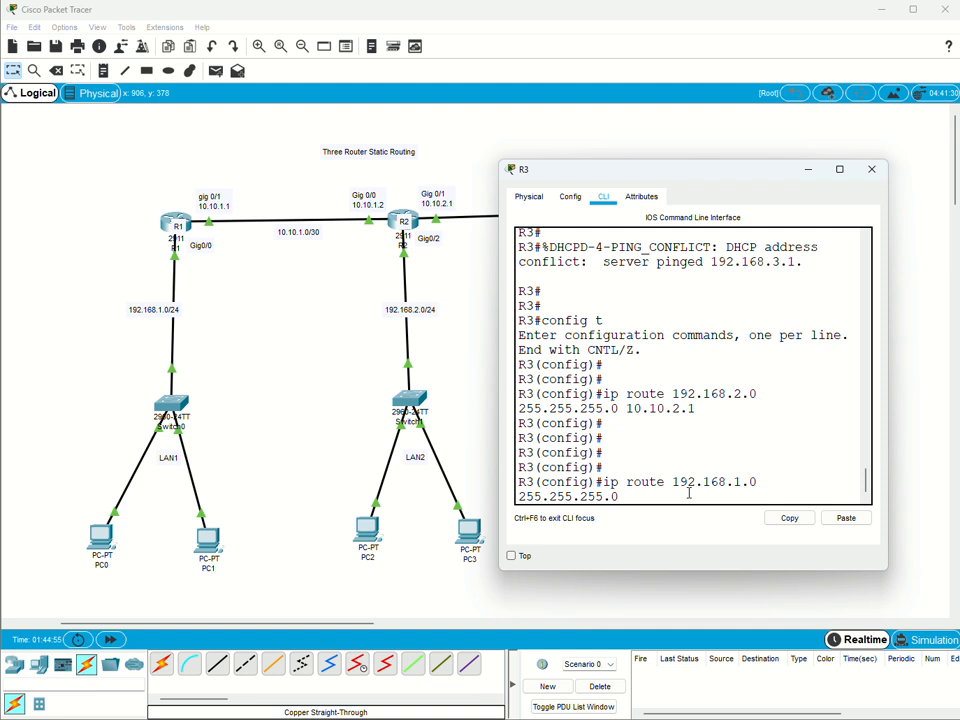
text(10.)
text(10.2.)
text(1)
key(Return)
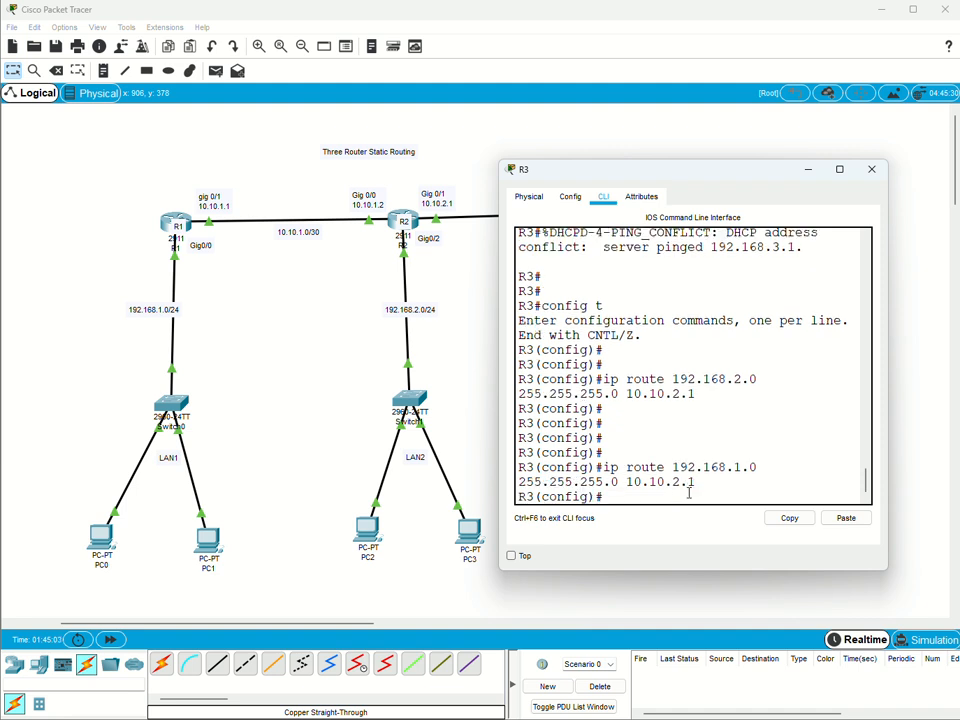
key(Return)
key(Return)
key(Return)
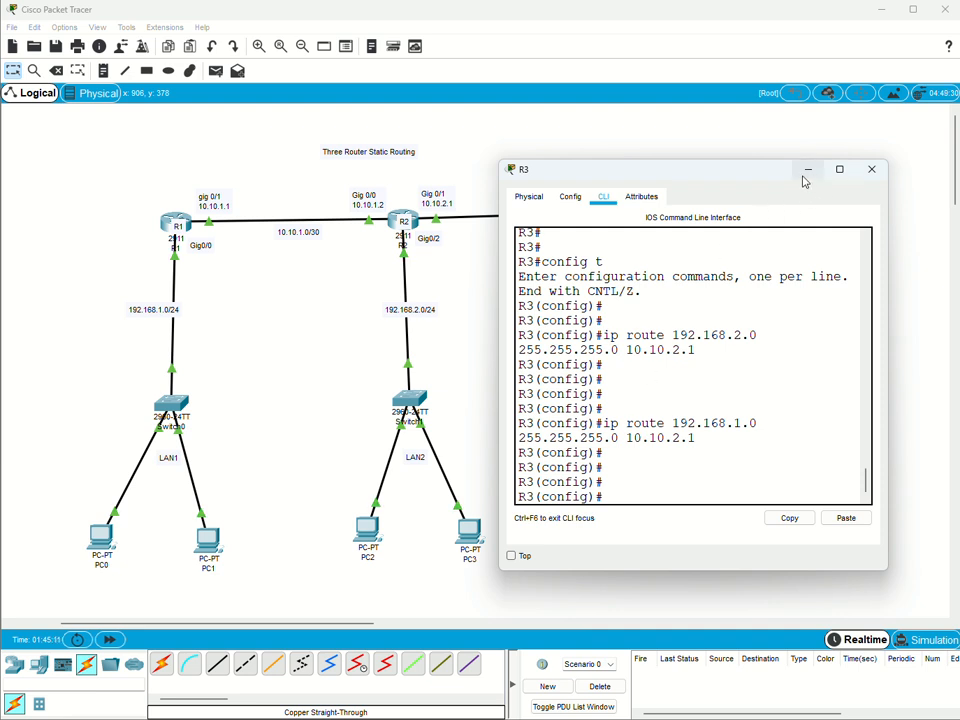
End configuration mode on R3 and return to the privileged prompt.
text(e)
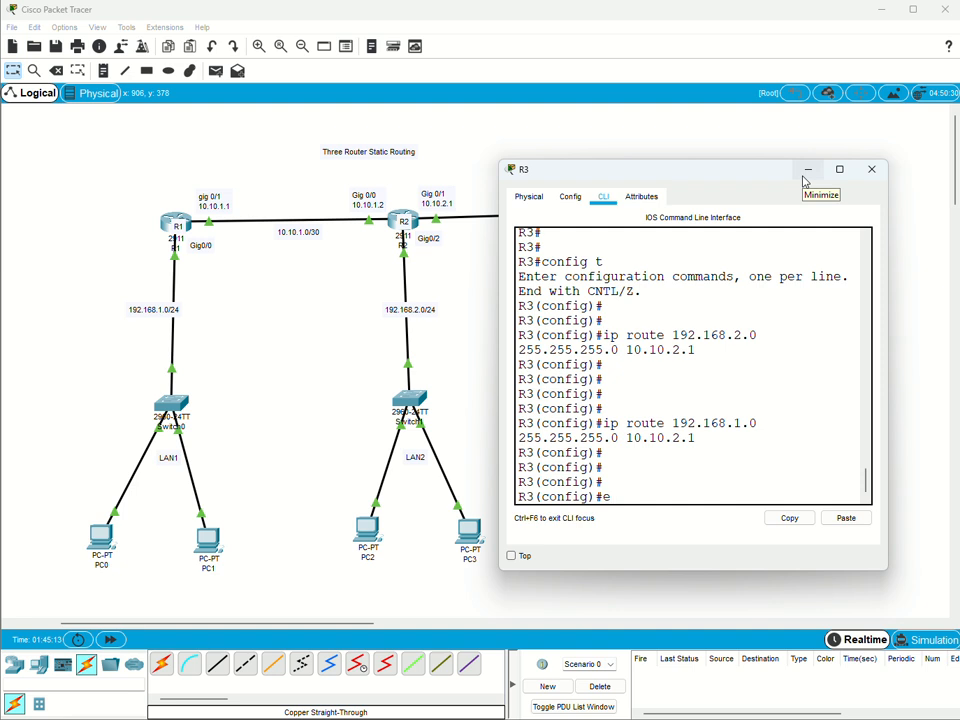
text(nd)
key(Return)
key(Return)
key(Return)
key(Return)
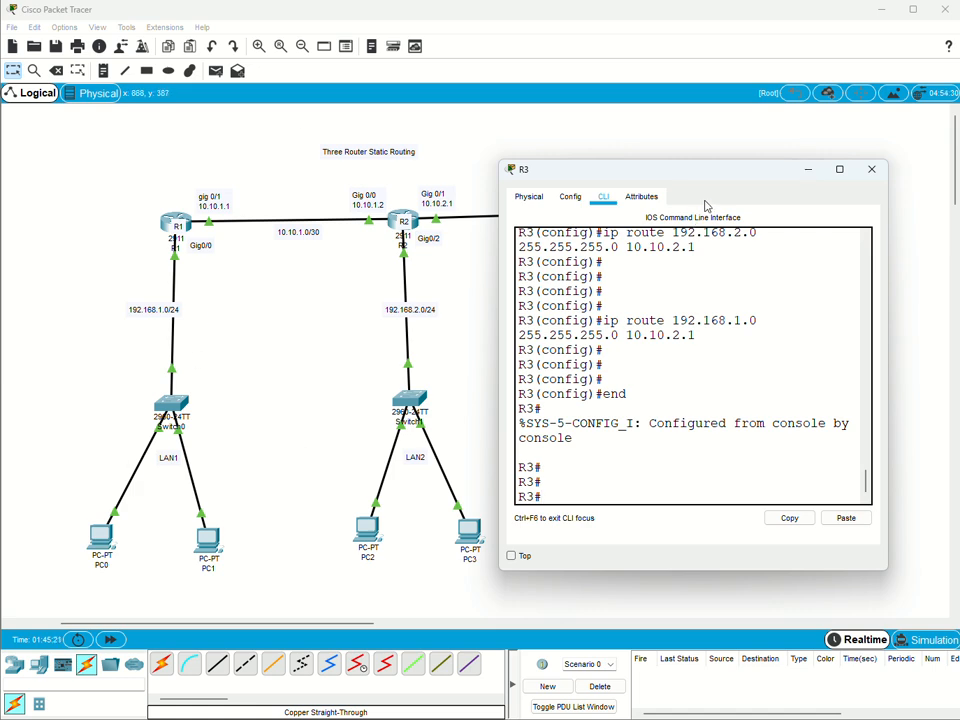
Open PC0's Command Prompt and display its IP settings with ipconfig.
drag(711, 183, 653, 106)
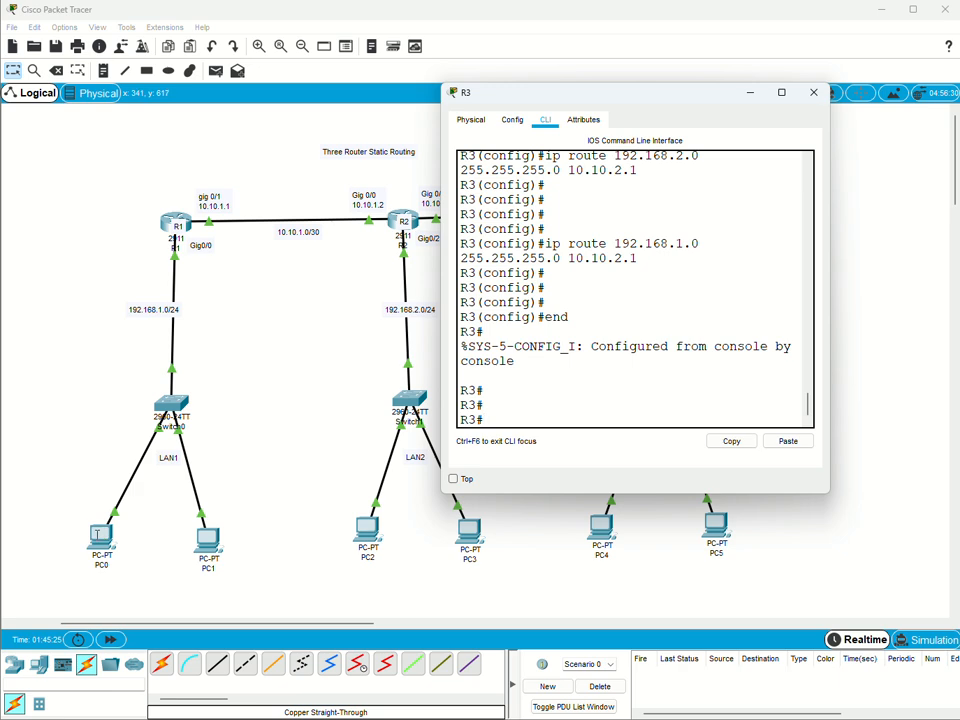
click(101, 535)
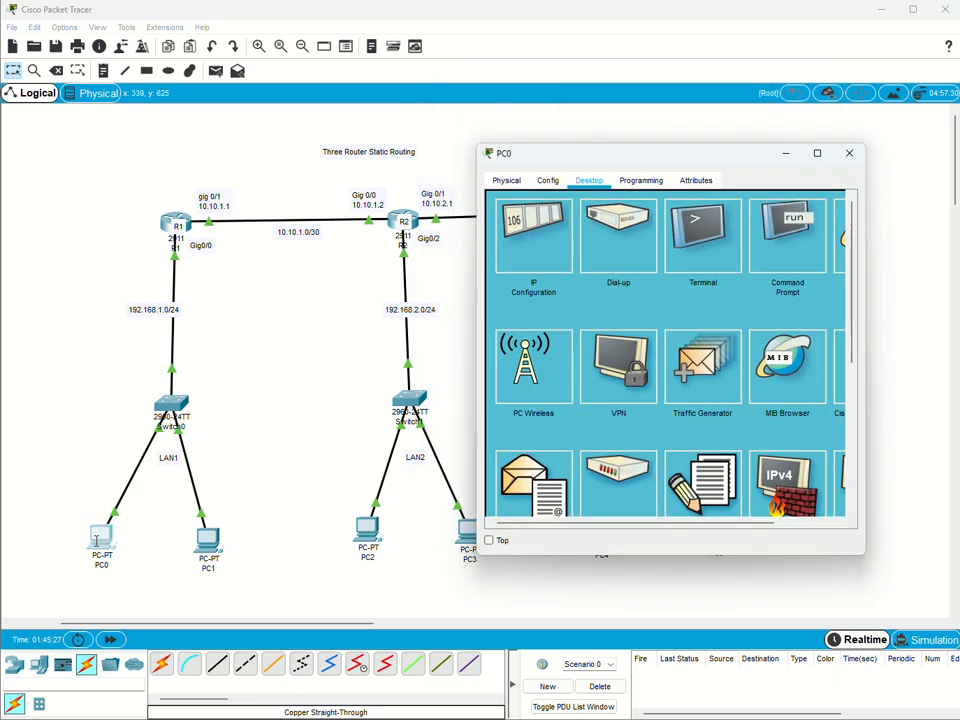
click(697, 232)
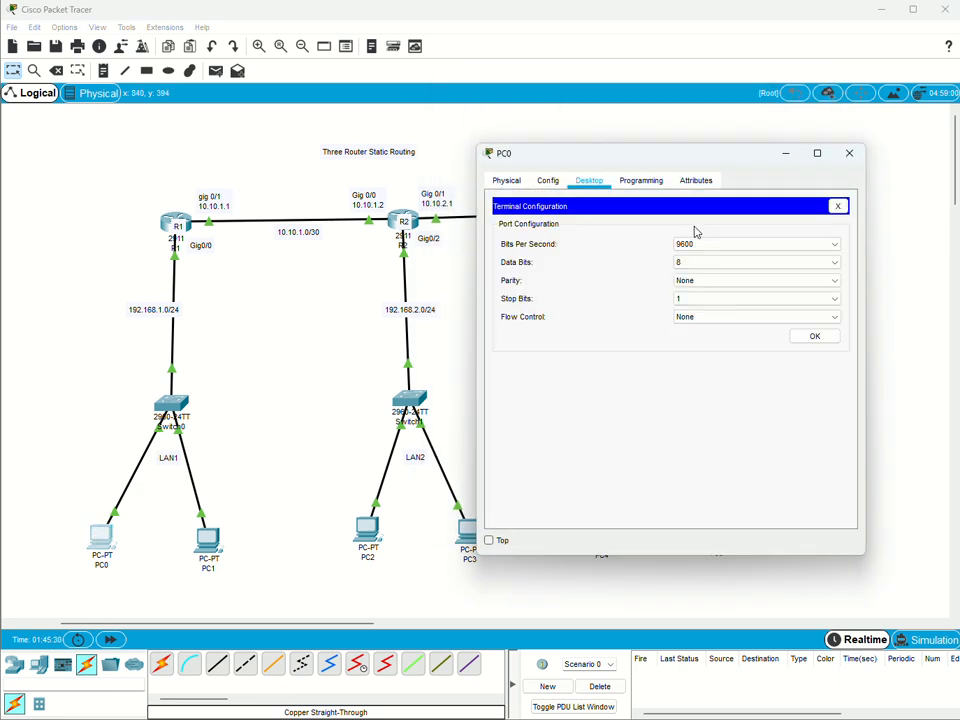
click(590, 181)
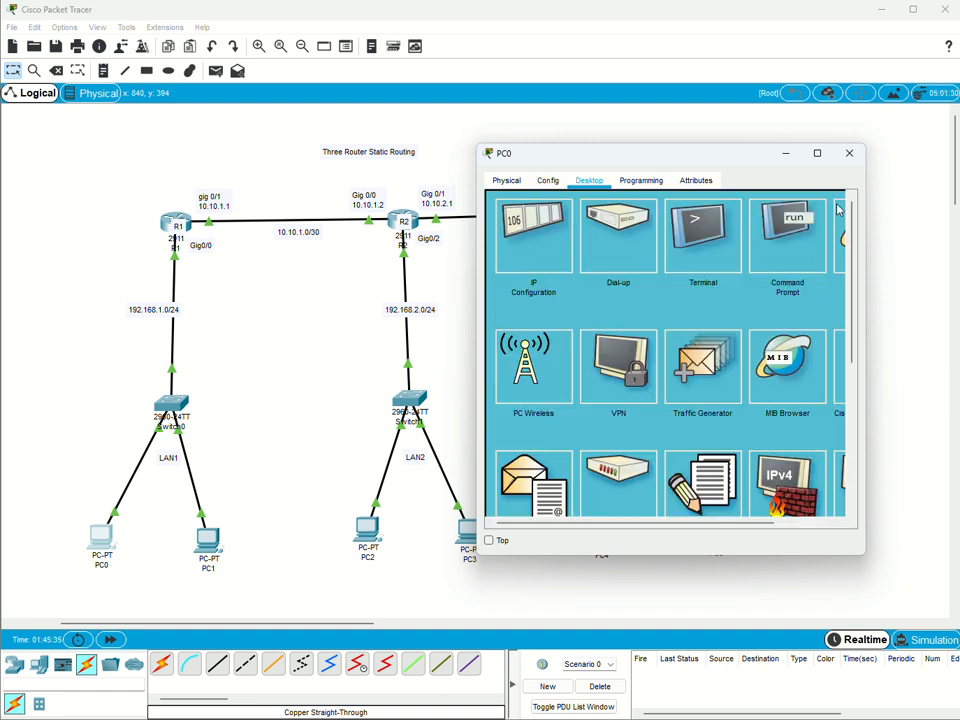
click(787, 235)
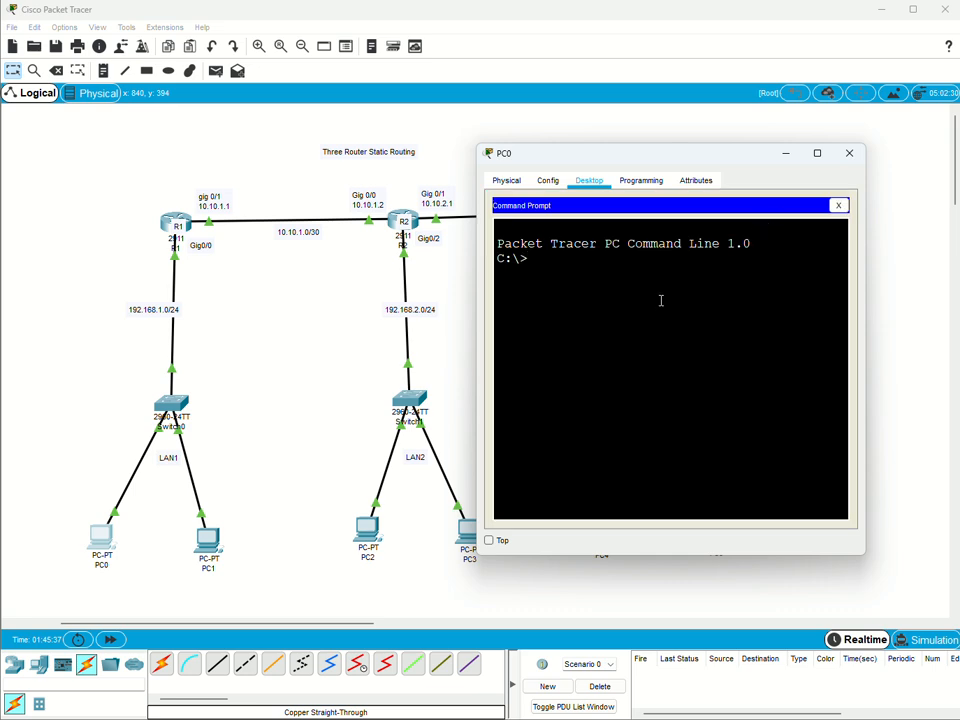
text(ipconfig)
key(Return)
key(Return)
key(Return)
key(Return)
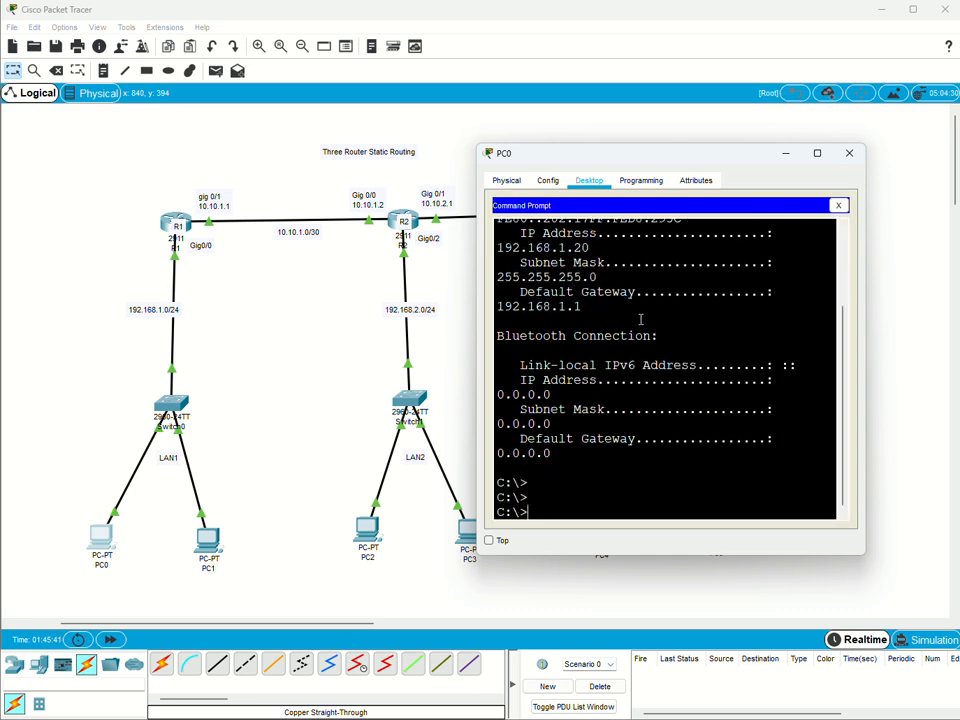
Ping 192.168.2.20 in LAN2 from PC0 and repeat the same ping once.
text(p)
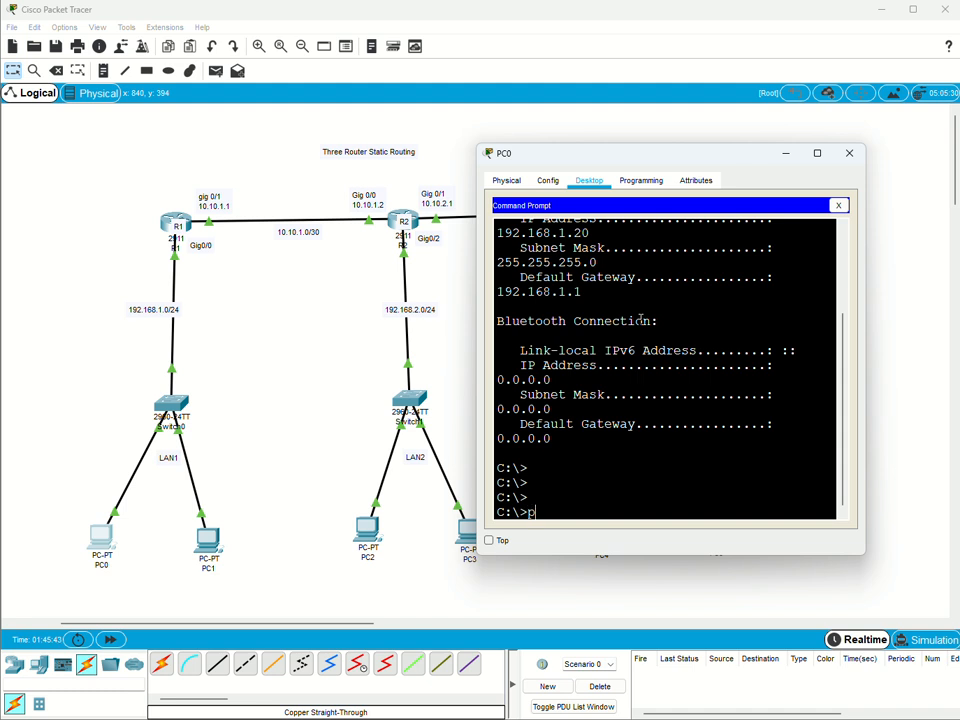
text(ing 192.168.2.20)
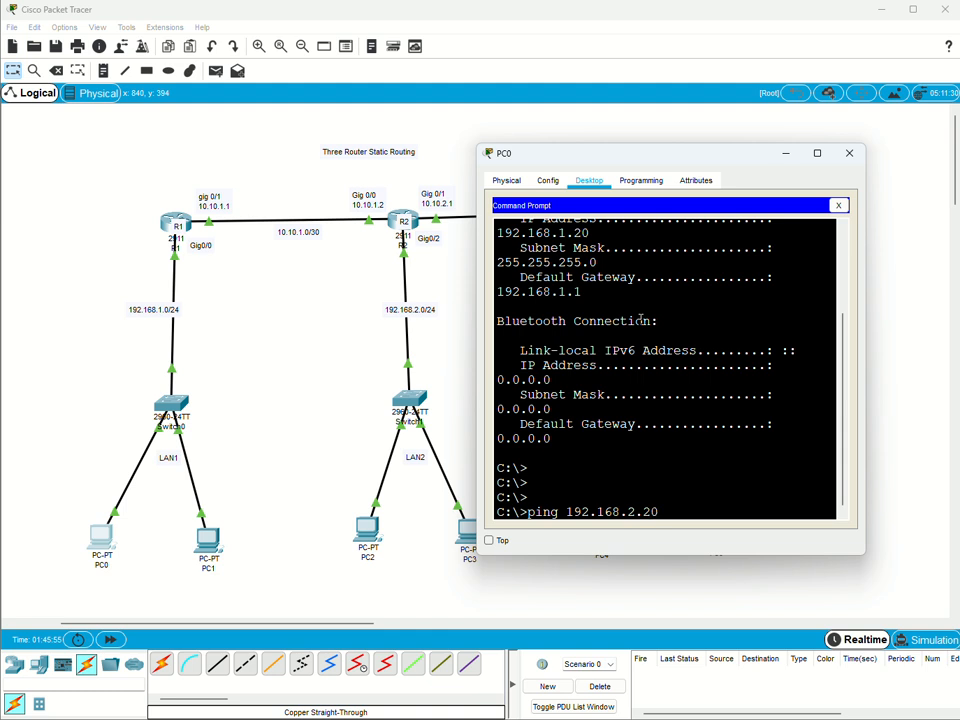
key(Return)
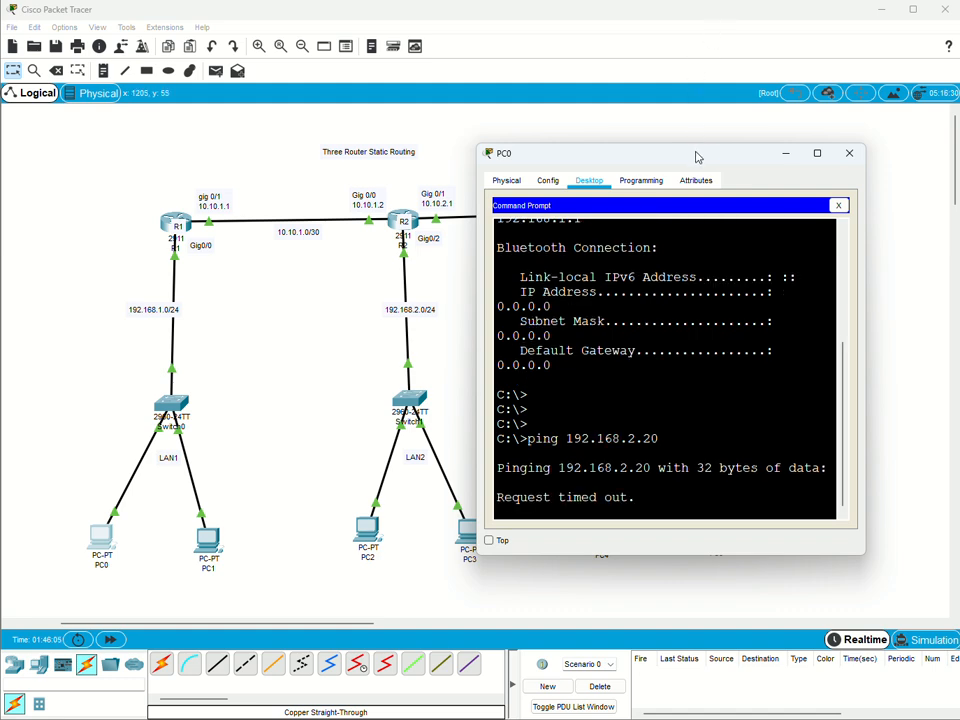
drag(698, 157, 566, 142)
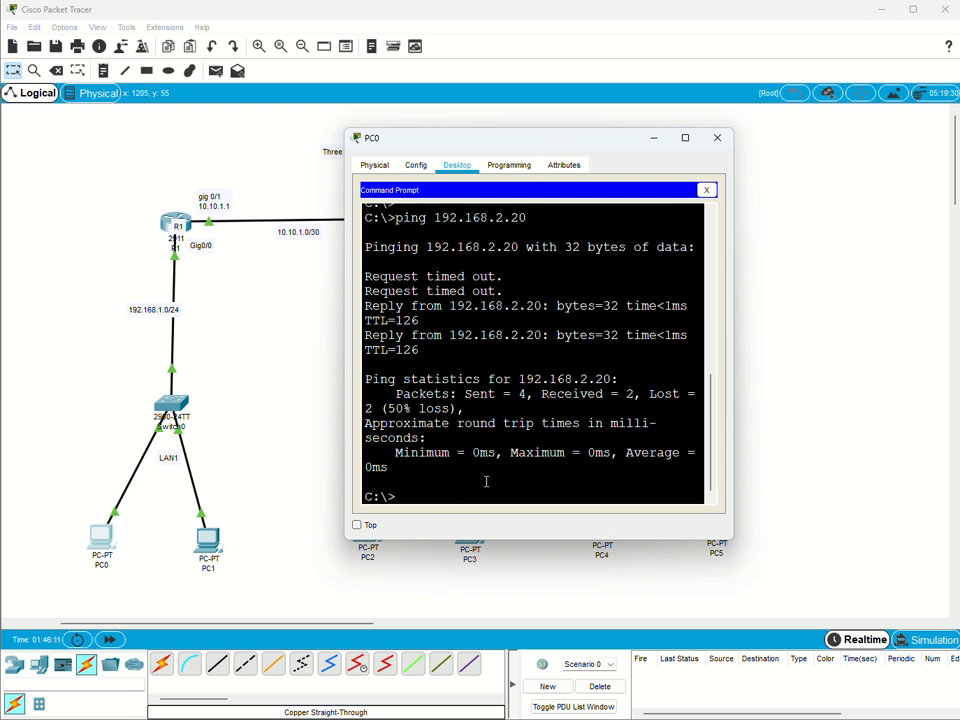
key(Up)
key(Return)
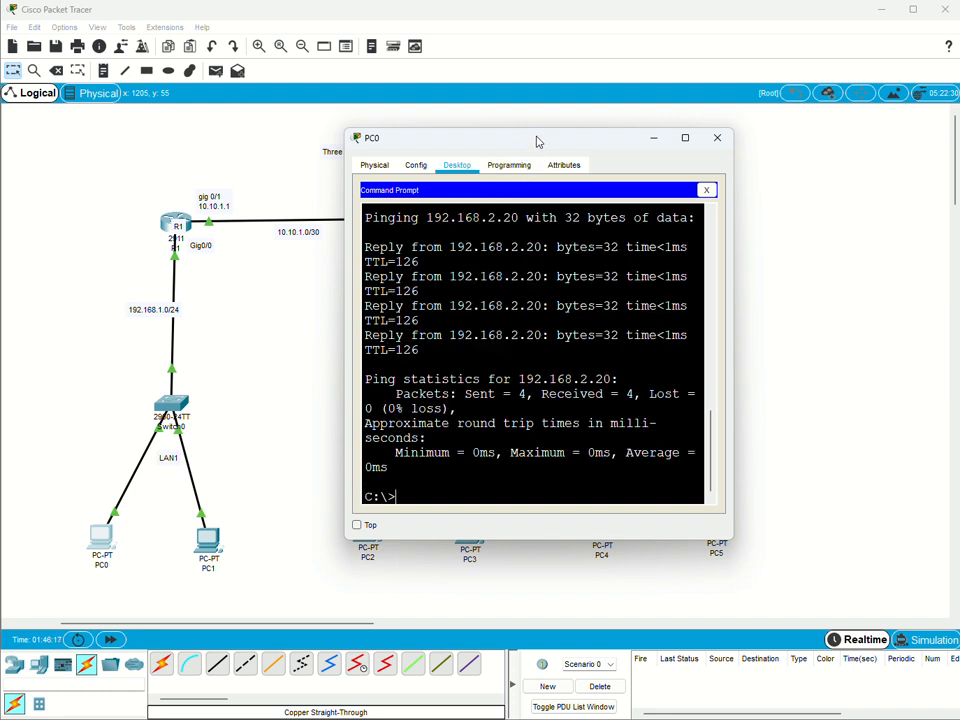
Ping 192.168.3.20 in LAN3 from PC0 and run that ping a second time.
key(Up)
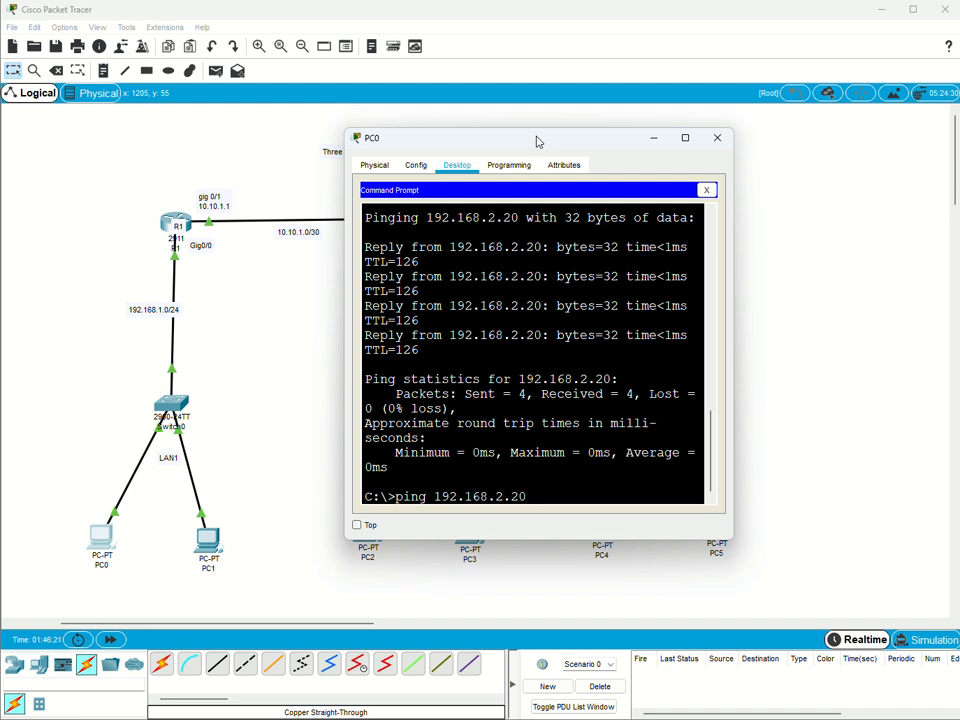
key(Left)
key(Left)
key(Left)
key(BackSpace)
text(3)
key(Return)
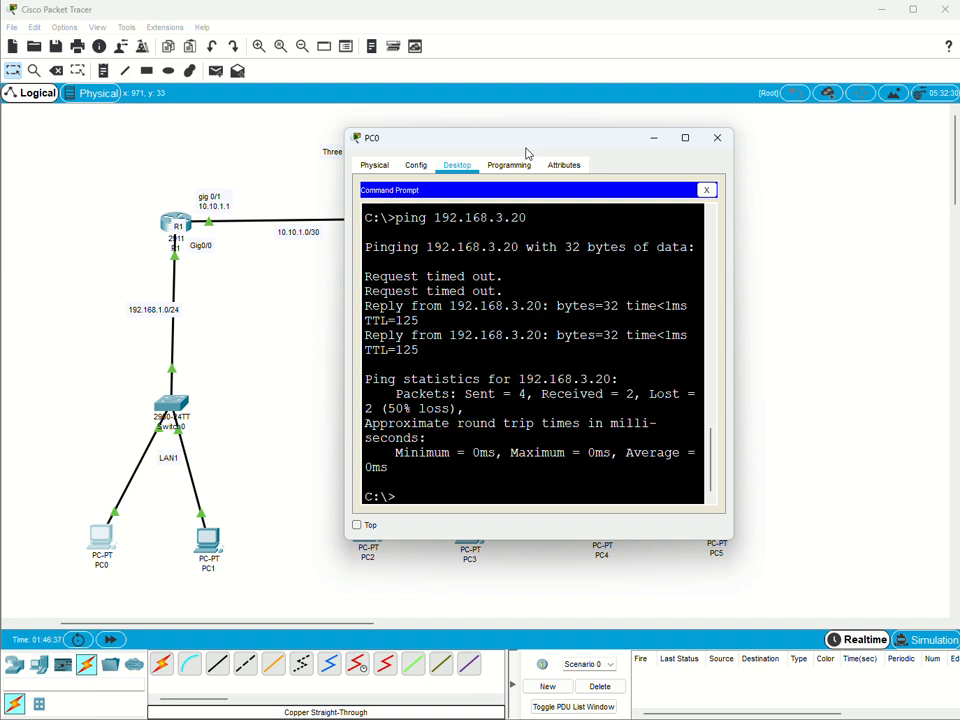
key(Up)
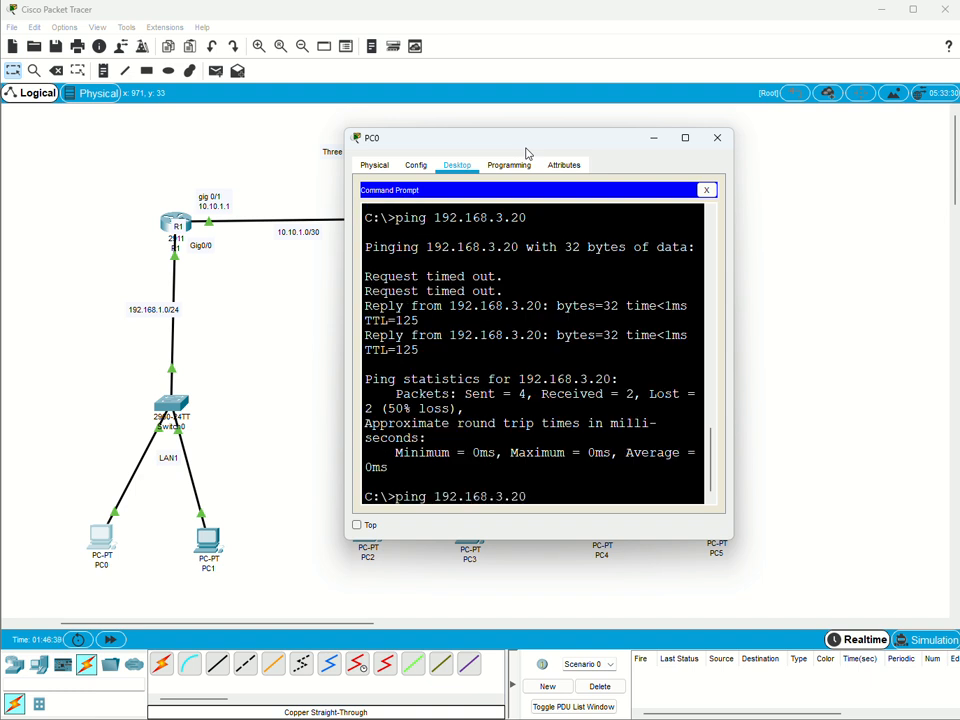
key(Return)
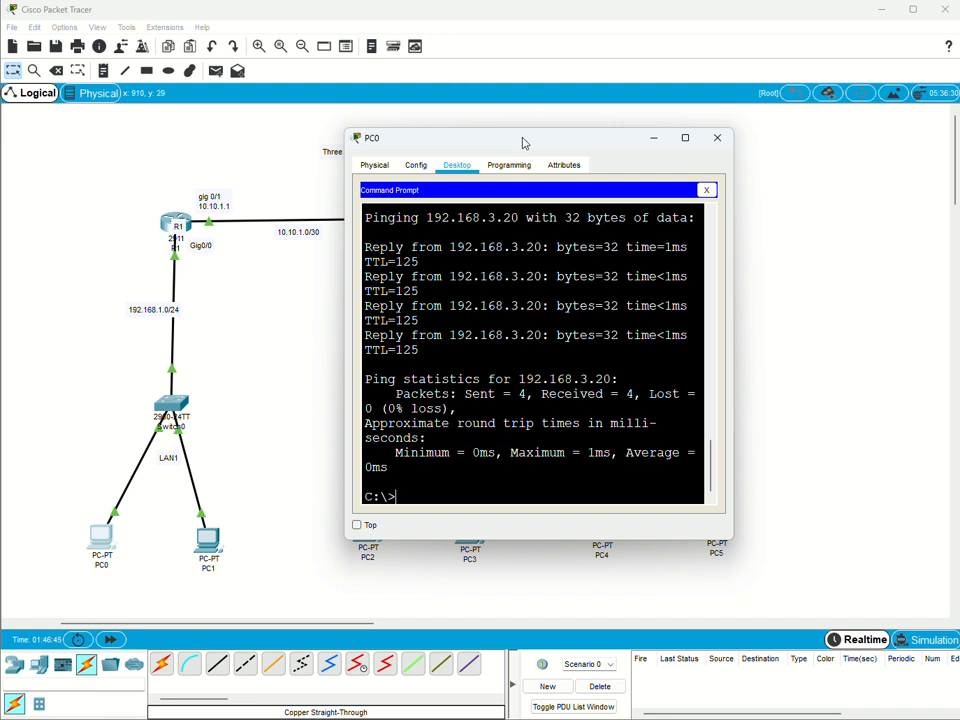
Minimize PC0's window and inspect the port summary of router R2 in the topology.
click(654, 145)
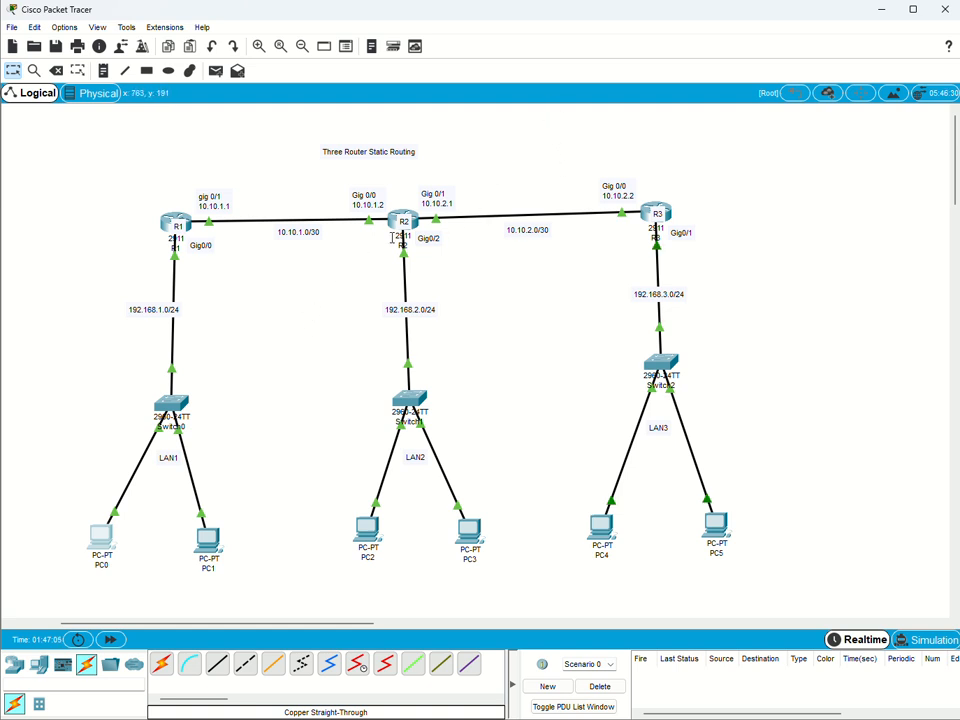
mouse_move(401, 211)
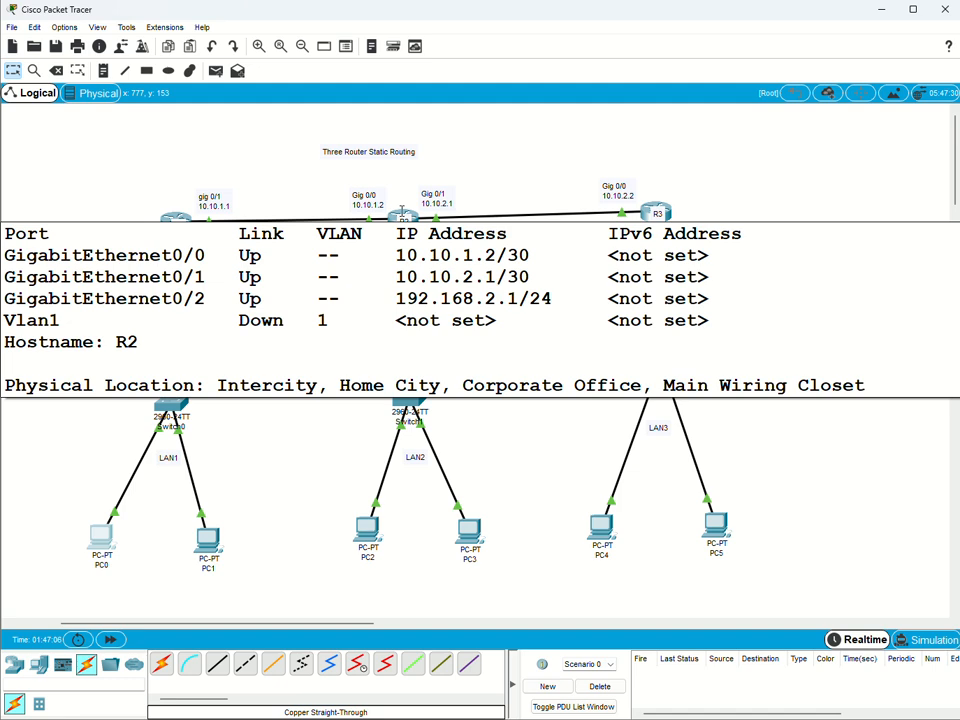